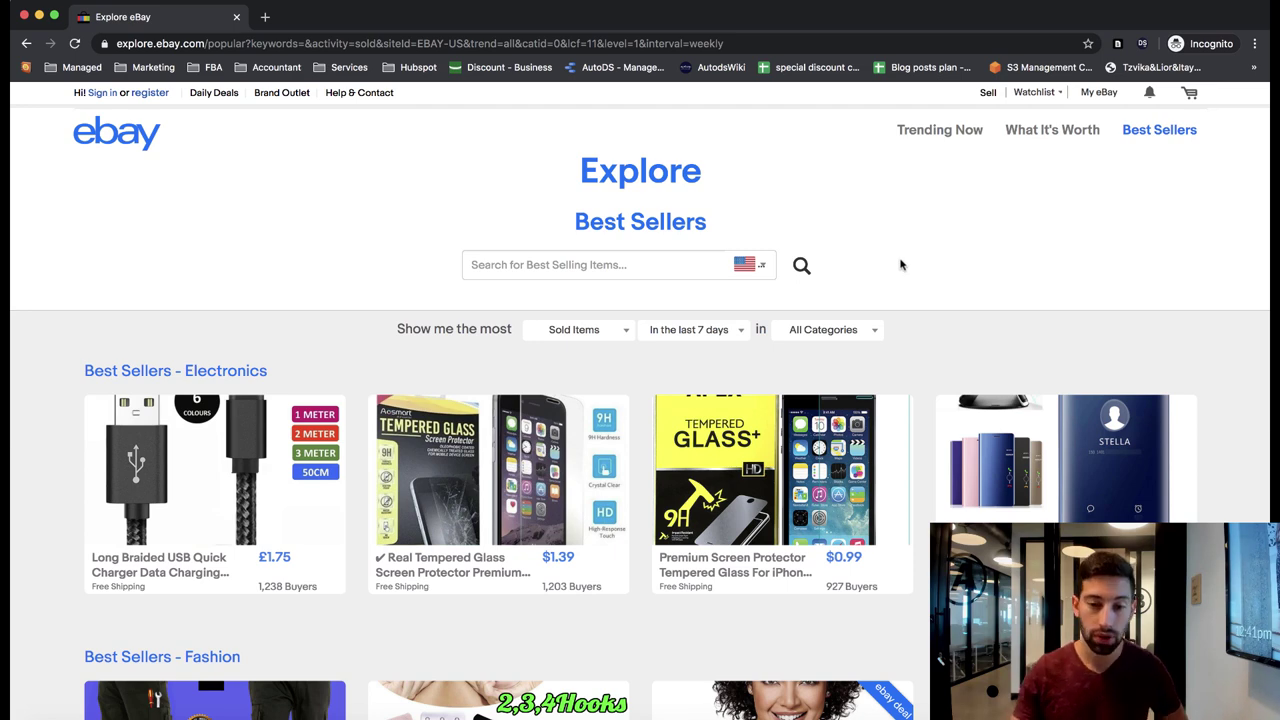
- Scroll the Best Sellers page down and back up to look over the top-selling items
scroll(900, 264, down, 1)
scroll(880, 274, up, 1)
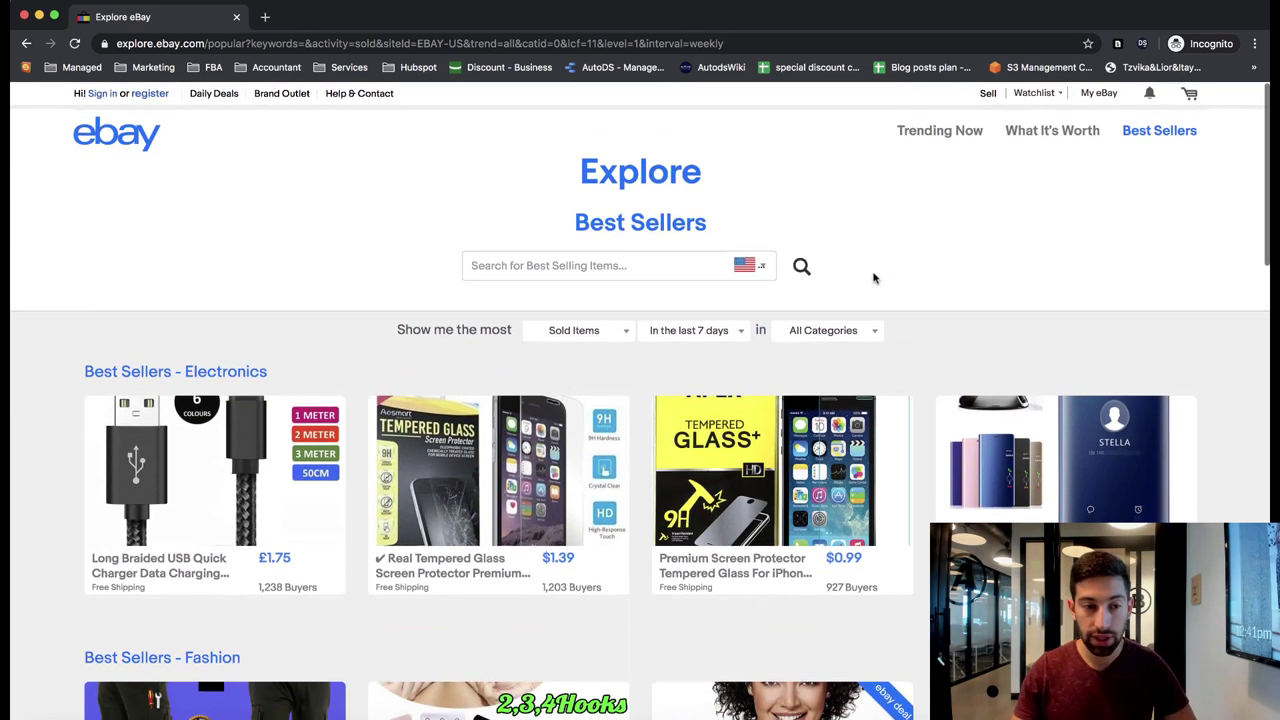
key(super+l)
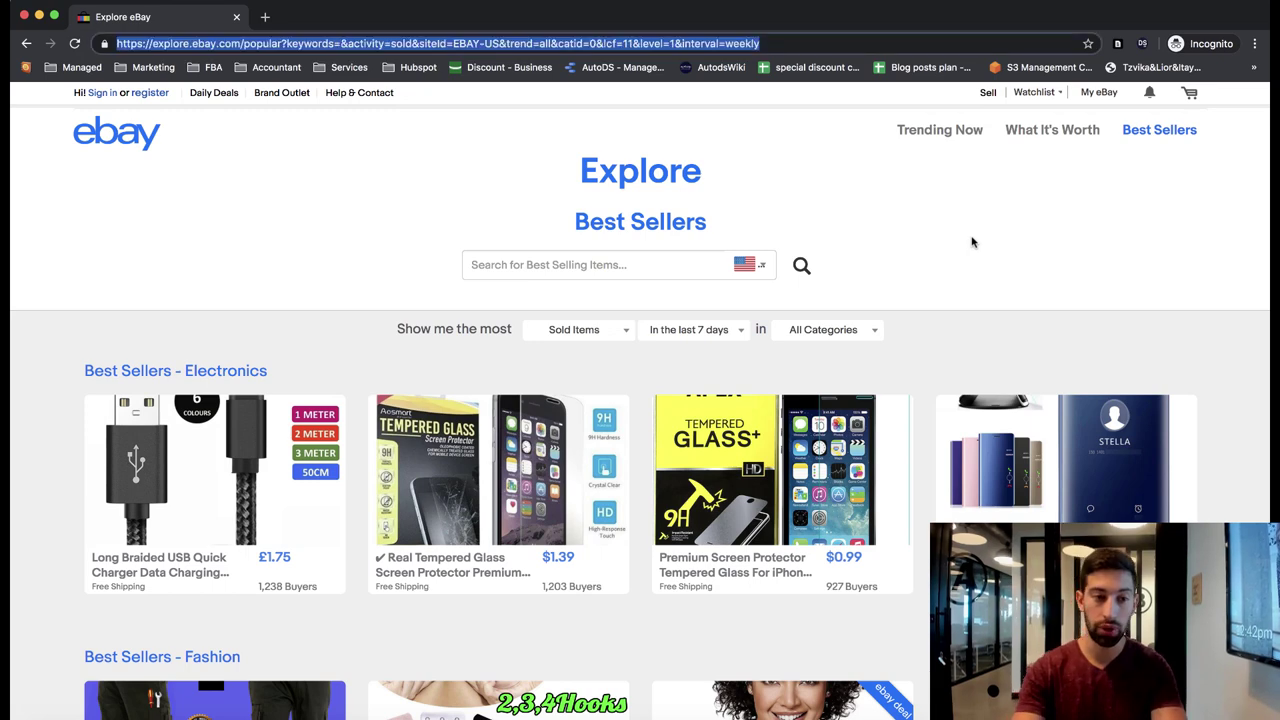
text(expore.)
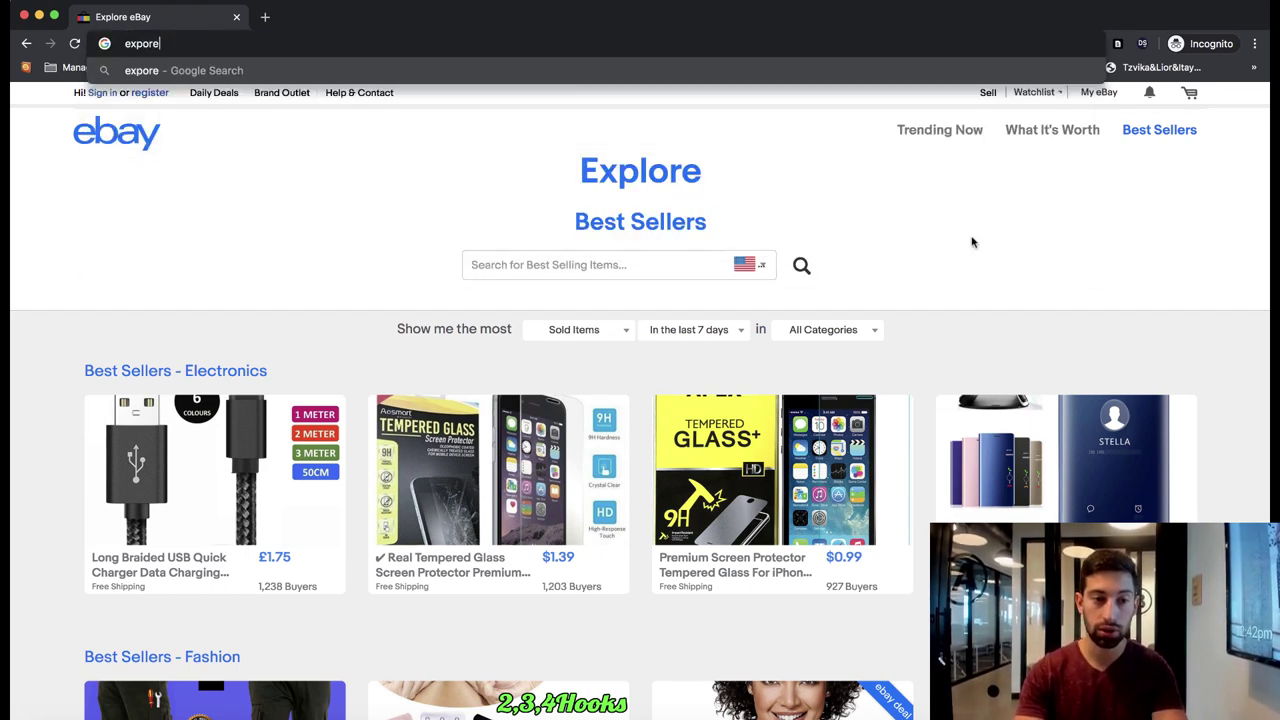
key(BackSpace)
key(BackSpace)
key(BackSpace)
key(BackSpace)
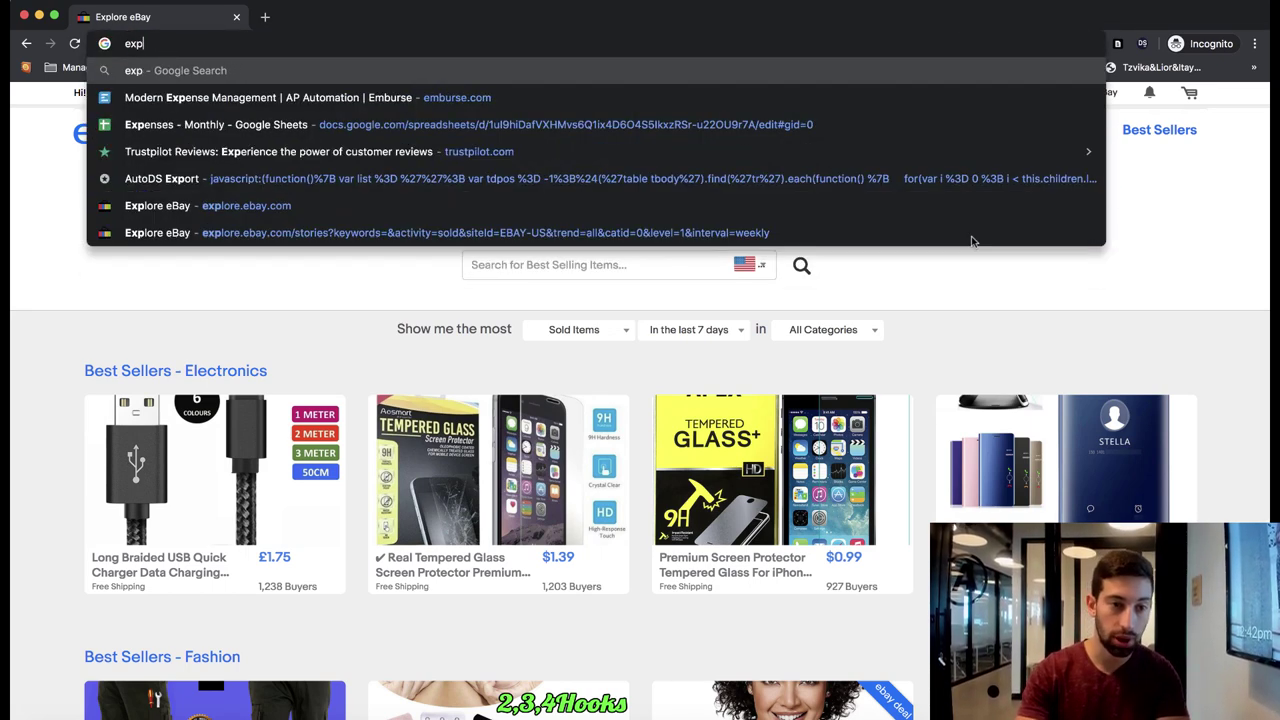
text(lore.ebay.com)
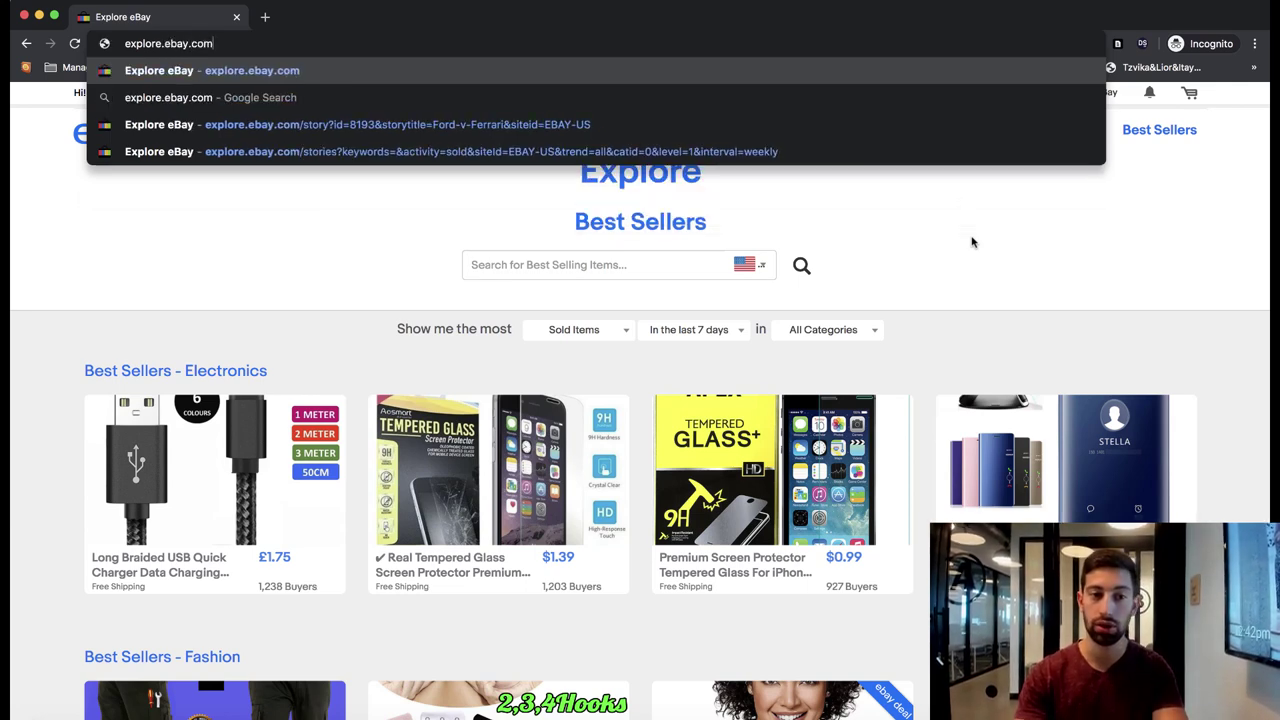
key(Return)
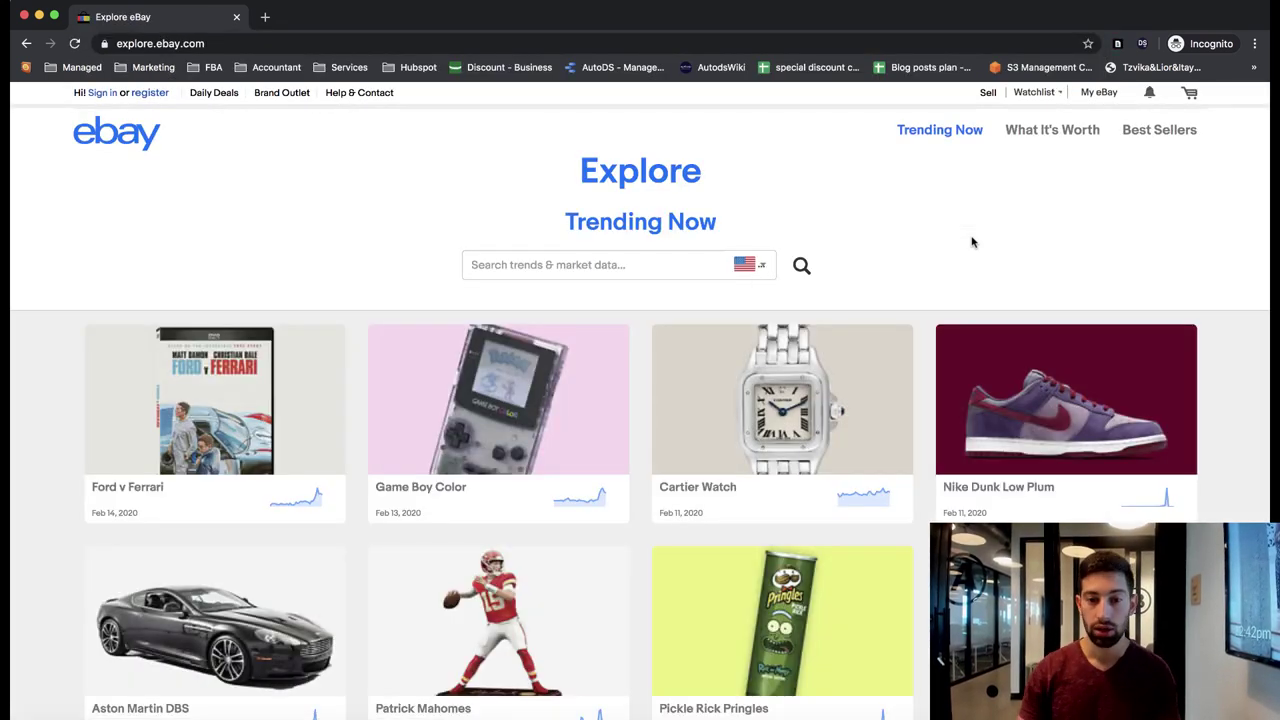
scroll(835, 248, down, 1)
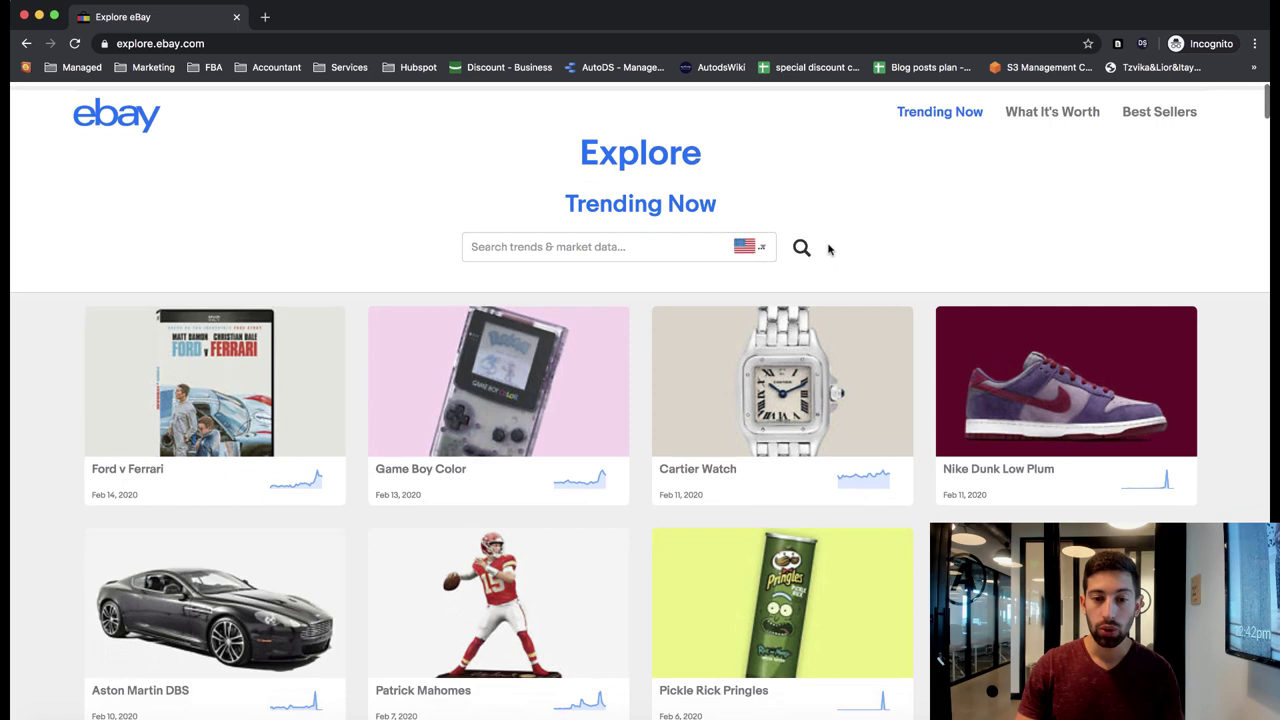
scroll(700, 255, up, 1)
click(1140, 128)
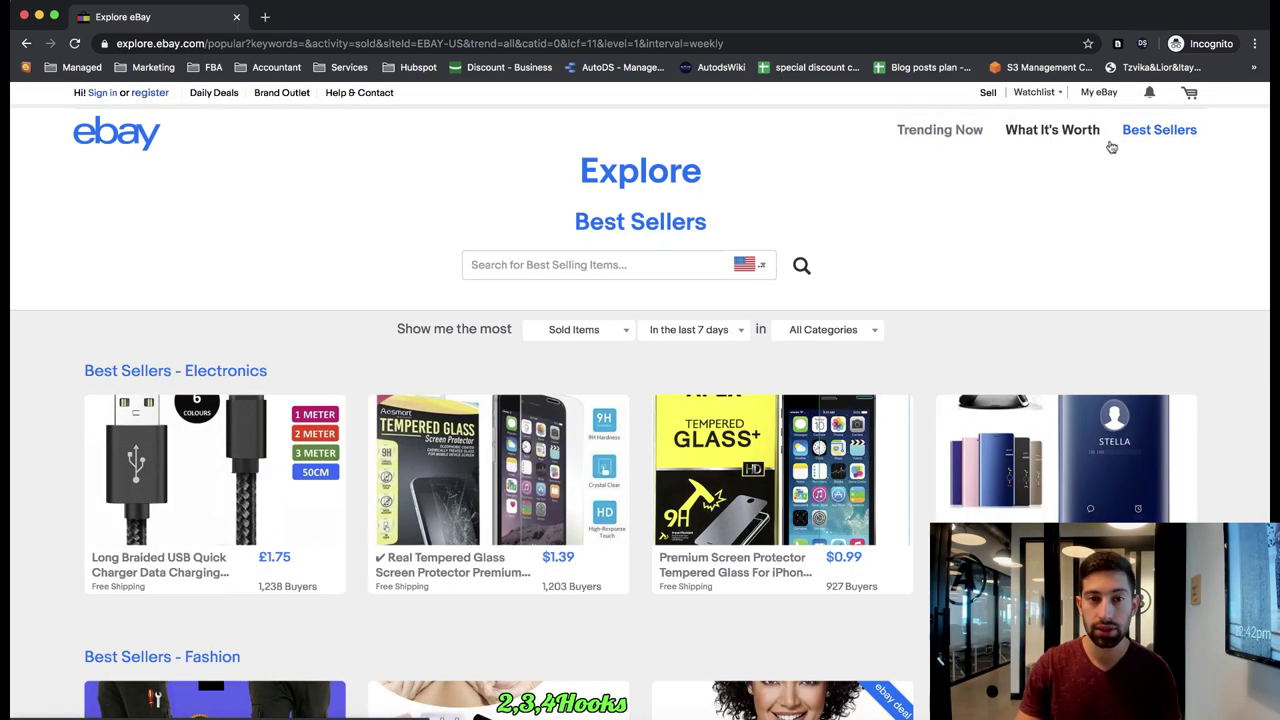
scroll(540, 320, down, 1)
scroll(578, 300, up, 1)
scroll(700, 310, up, 1)
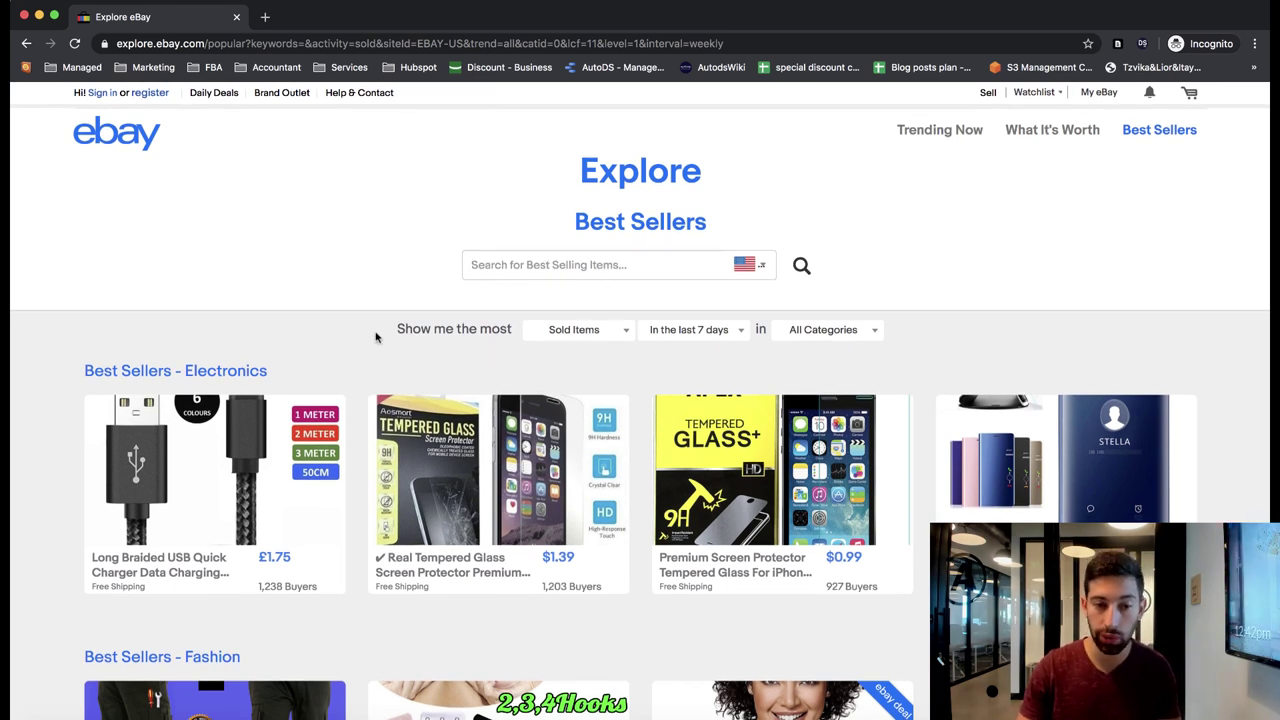
- Keep the ranking on Sold Items over the last 7 days
drag(375, 330, 909, 331)
click(917, 335)
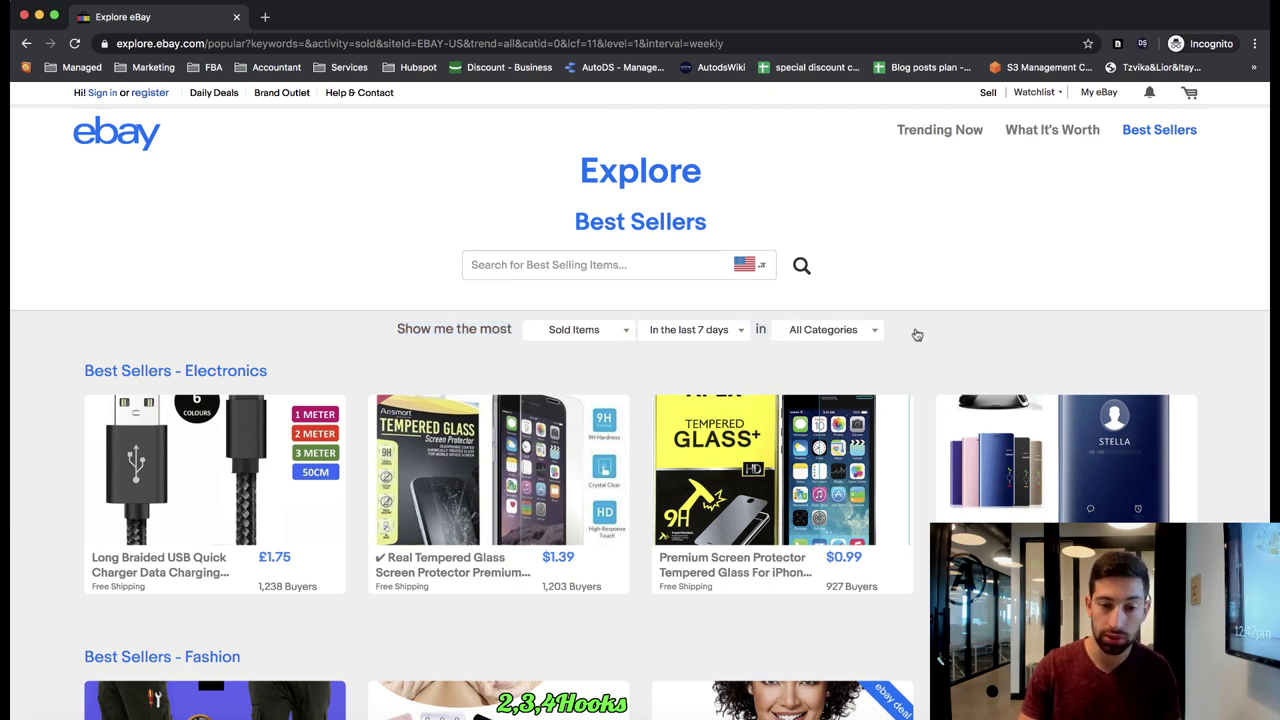
click(552, 332)
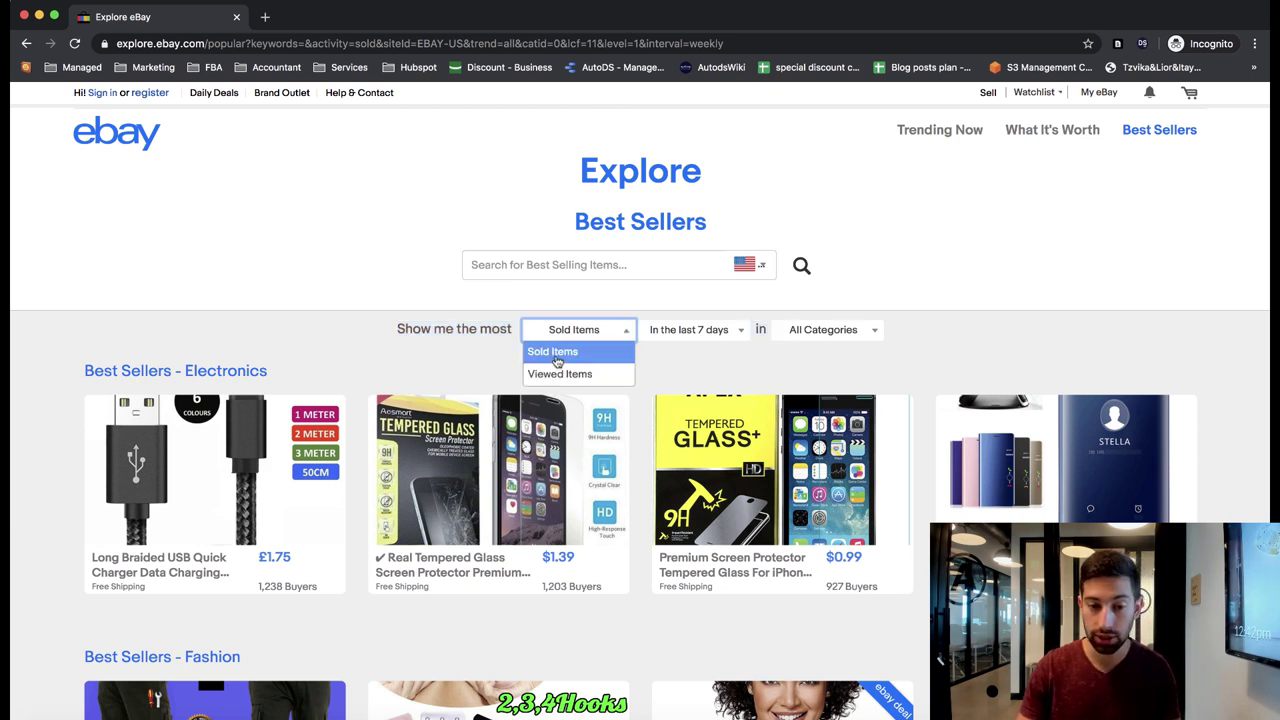
click(324, 366)
click(689, 338)
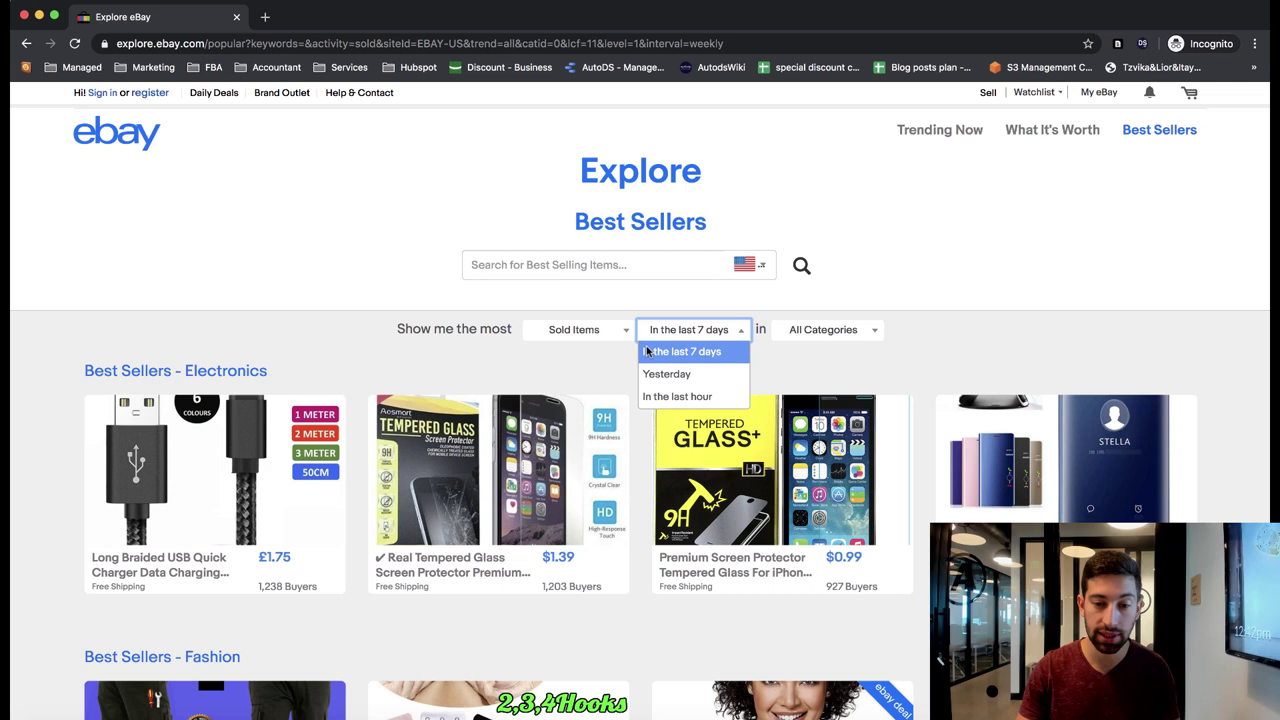
click(908, 306)
- Expand the All Categories list and scroll through the available categories
click(846, 331)
scroll(842, 415, down, 1)
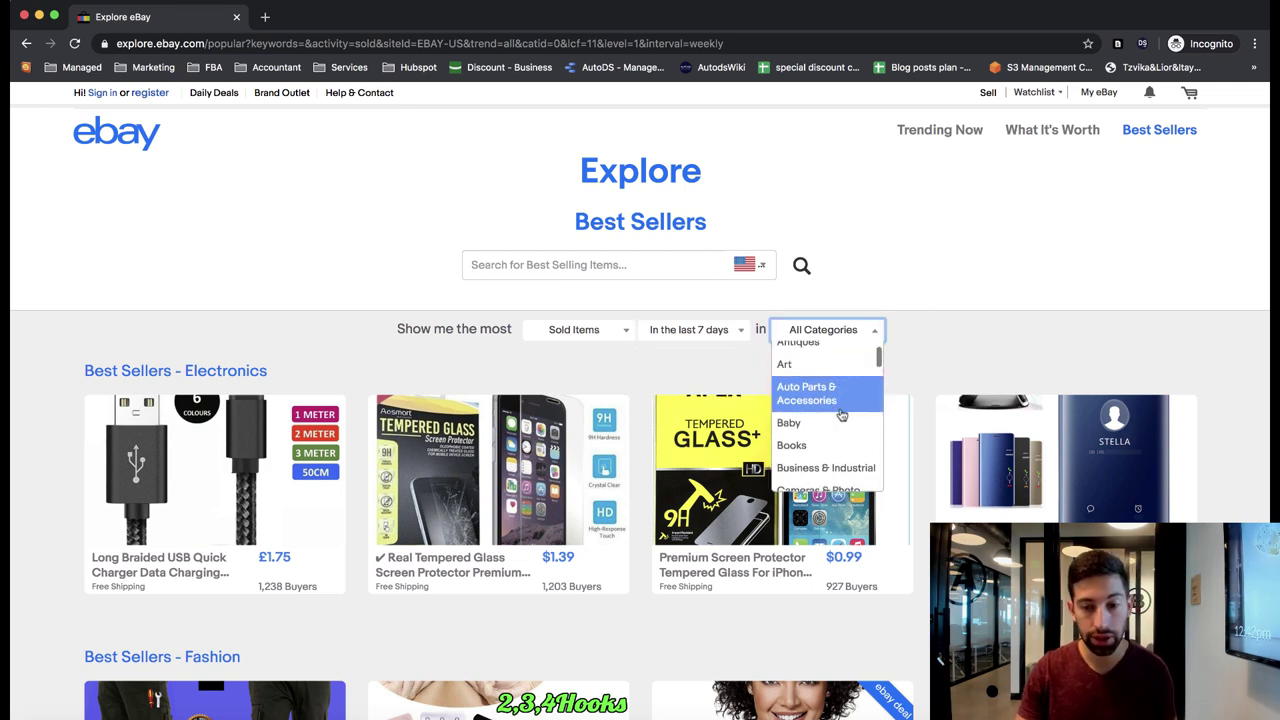
scroll(842, 415, down, 3)
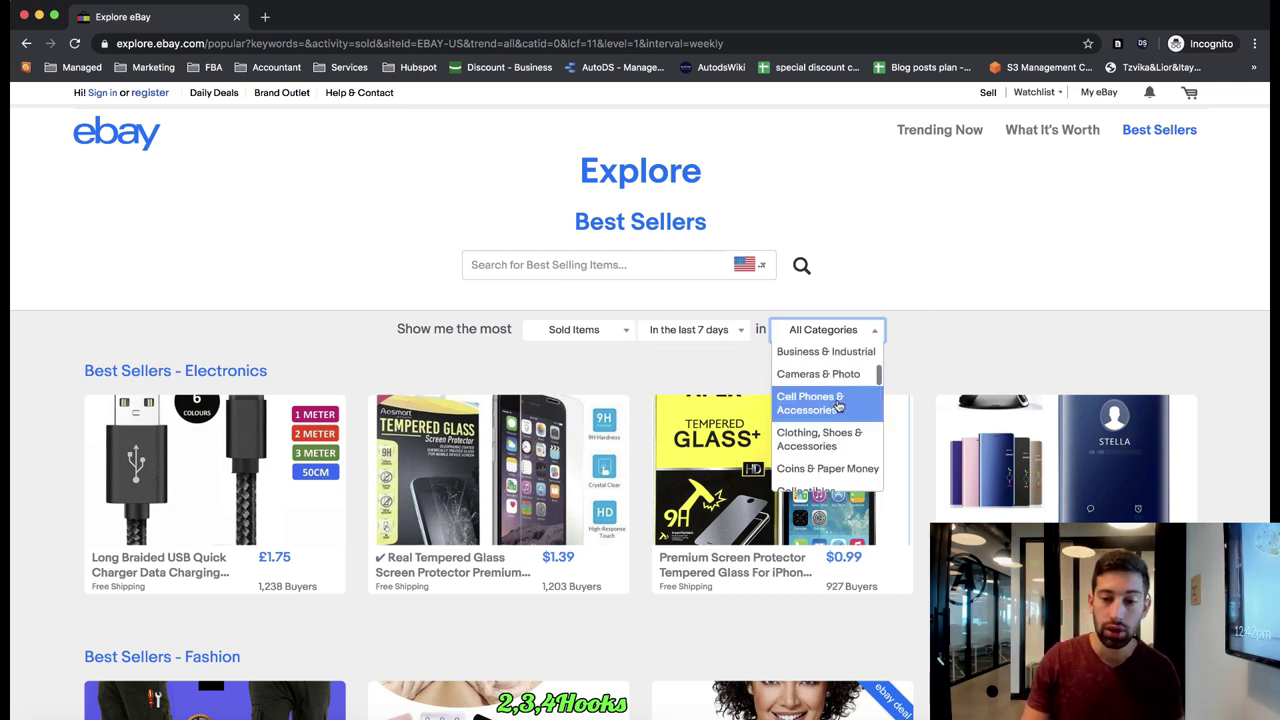
scroll(838, 405, down, 1)
scroll(830, 400, down, 5)
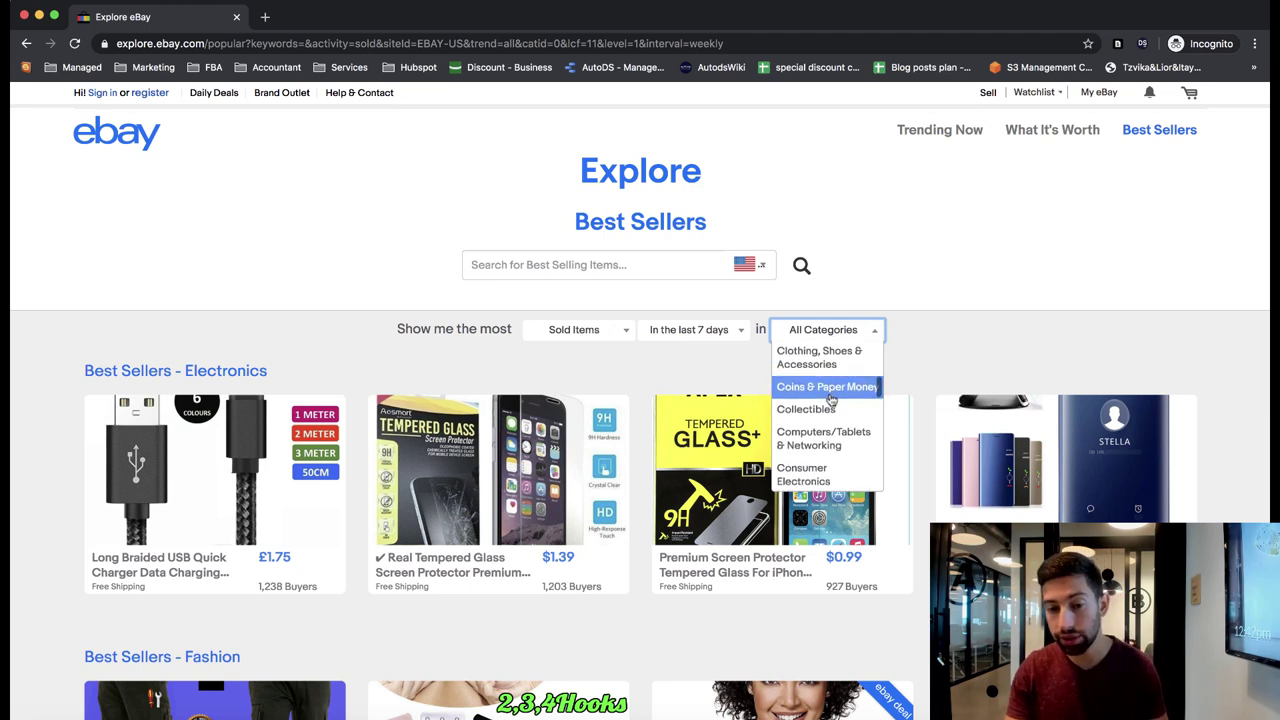
scroll(830, 400, down, 5)
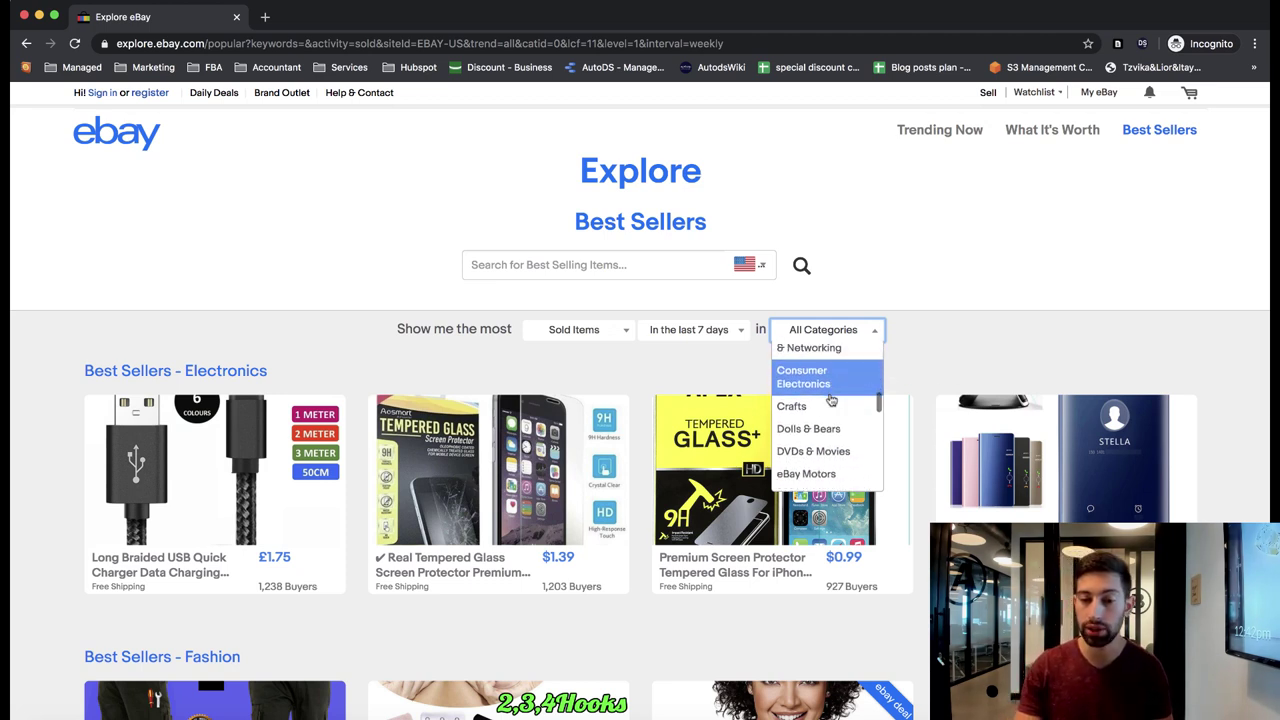
scroll(830, 399, down, 2)
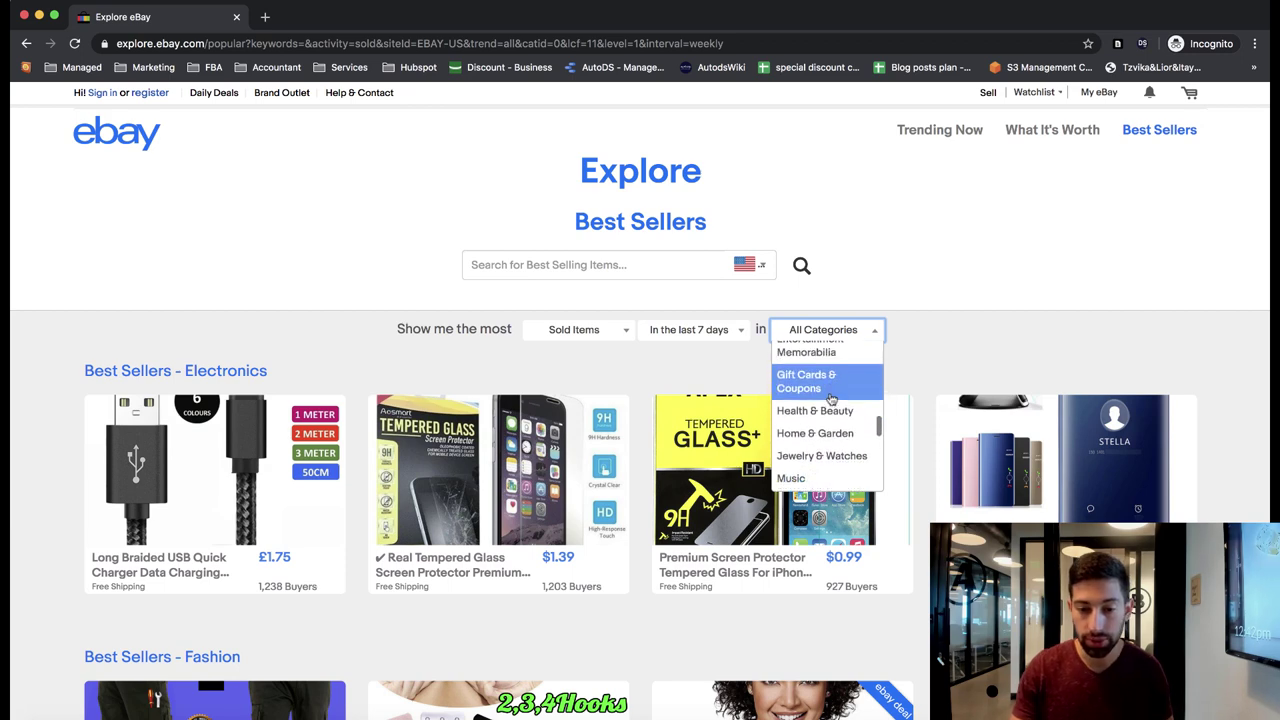
click(826, 421)
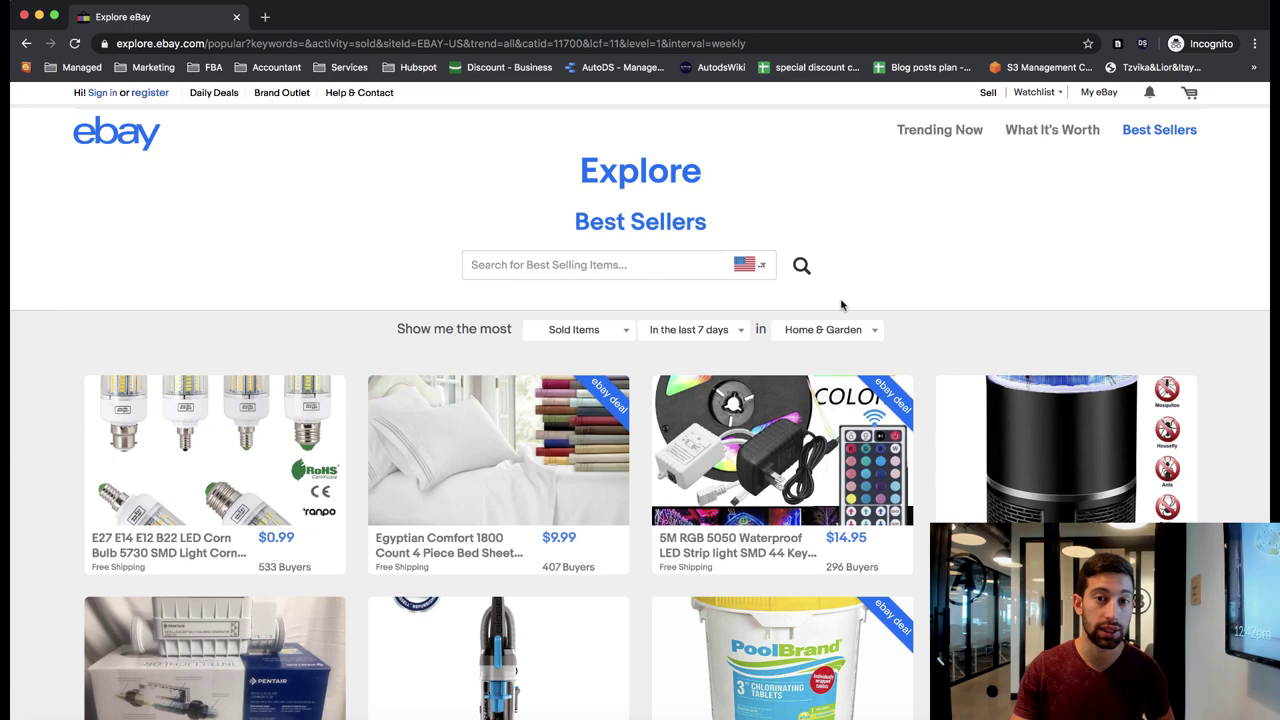
scroll(840, 305, down, 5)
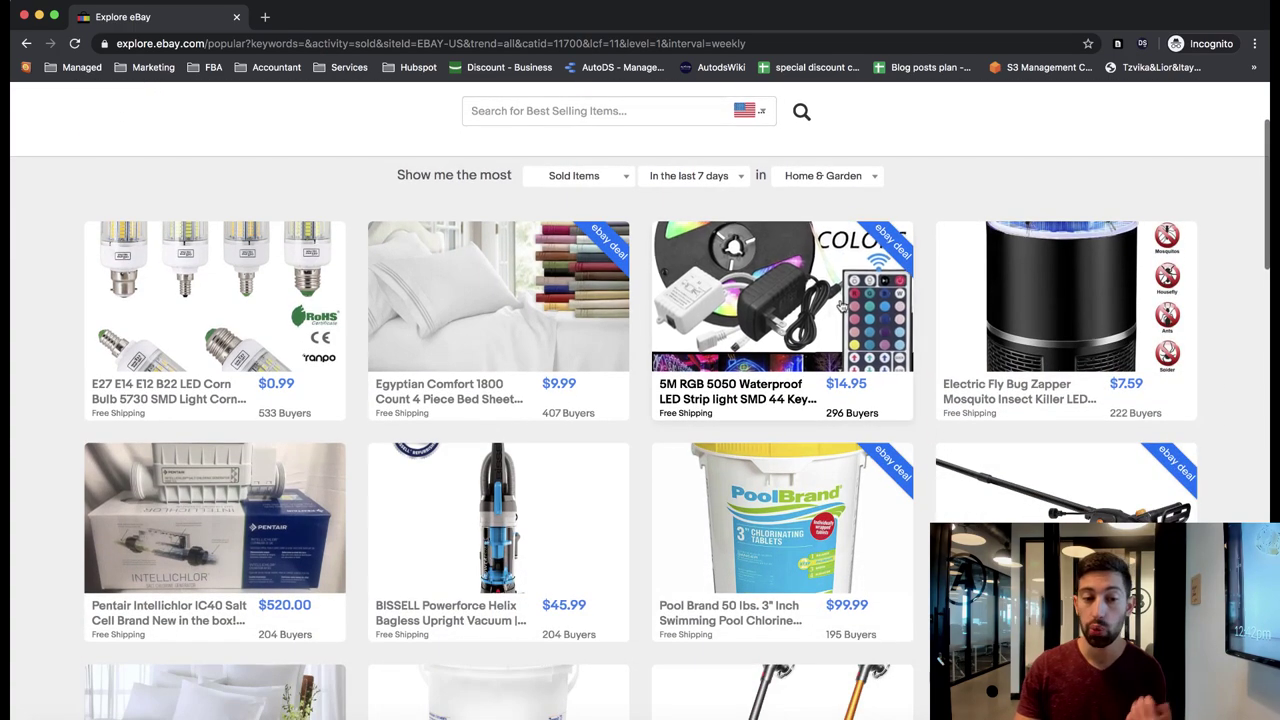
scroll(840, 305, down, 10)
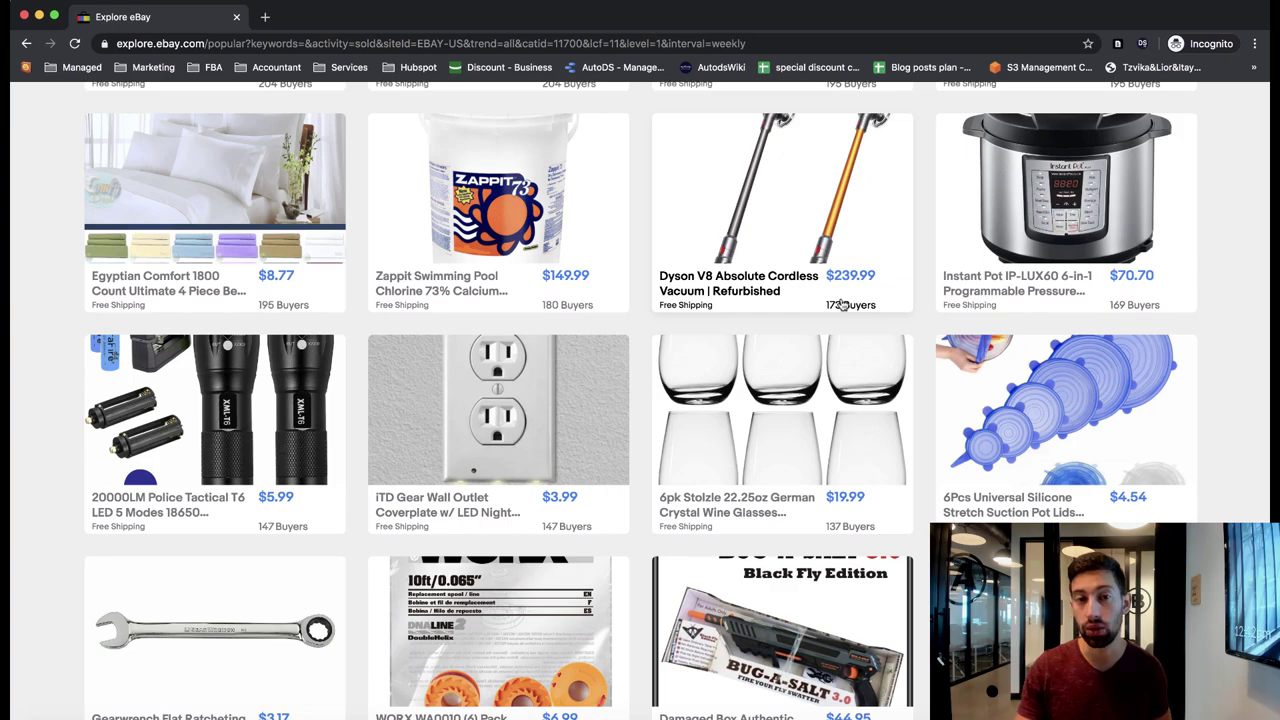
scroll(843, 303, down, 2)
scroll(843, 300, up, 15)
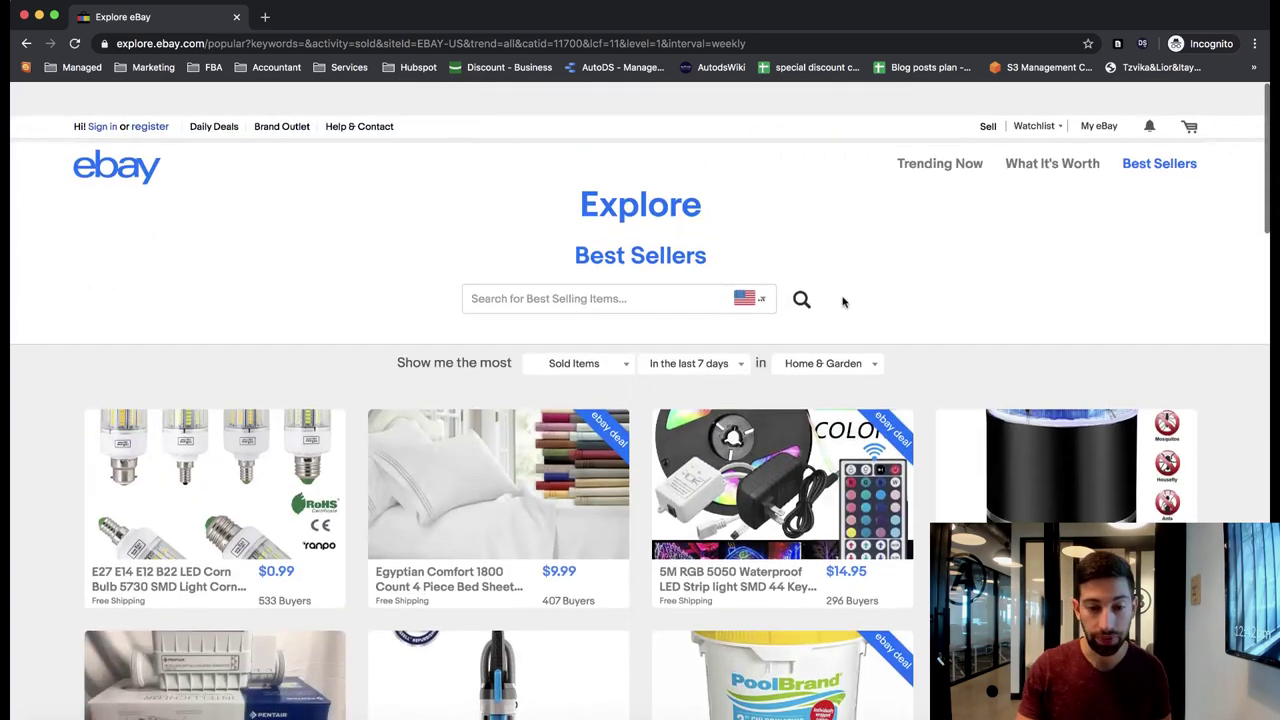
scroll(572, 285, down, 13)
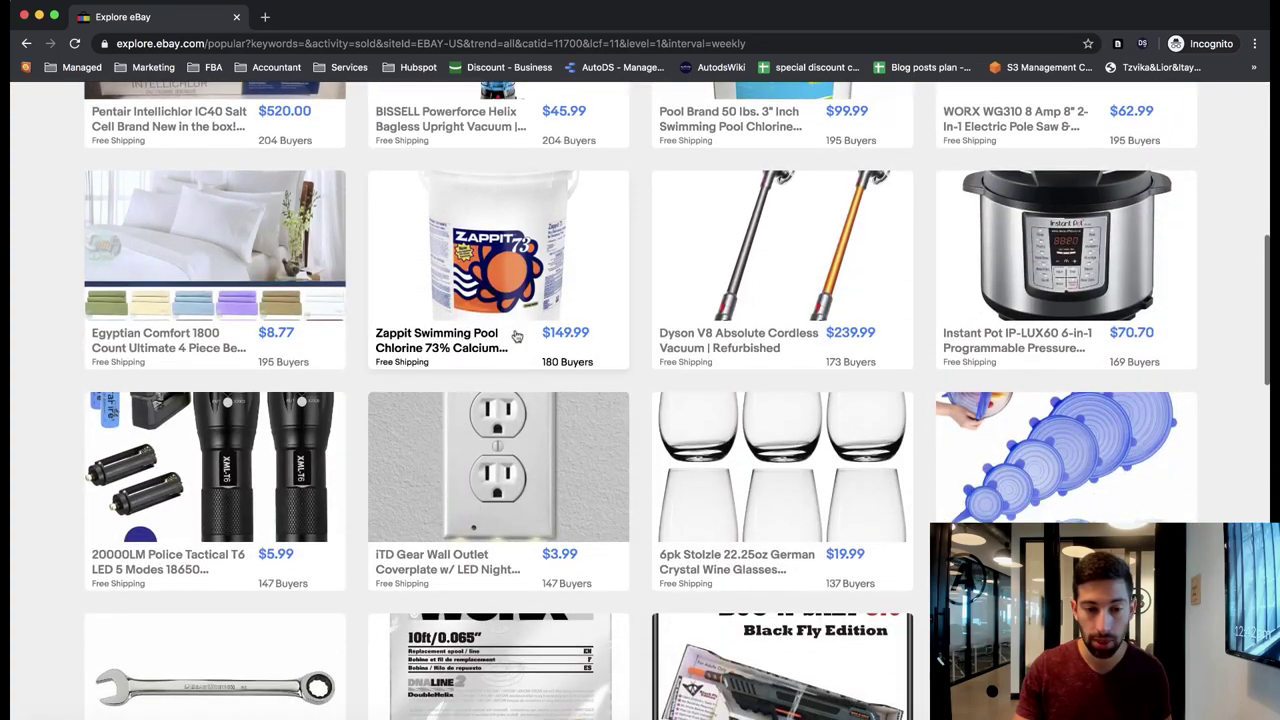
scroll(565, 328, down, 4)
scroll(634, 334, down, 1)
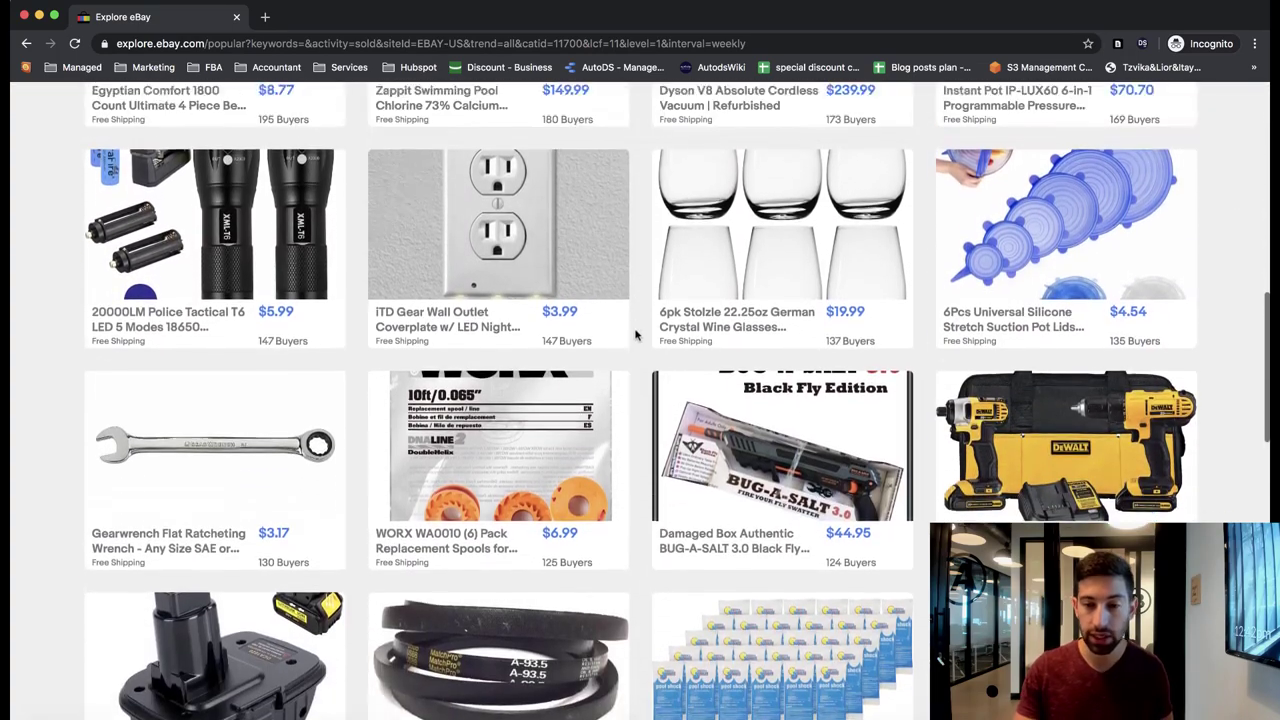
scroll(634, 334, up, 2)
scroll(634, 334, down, 1)
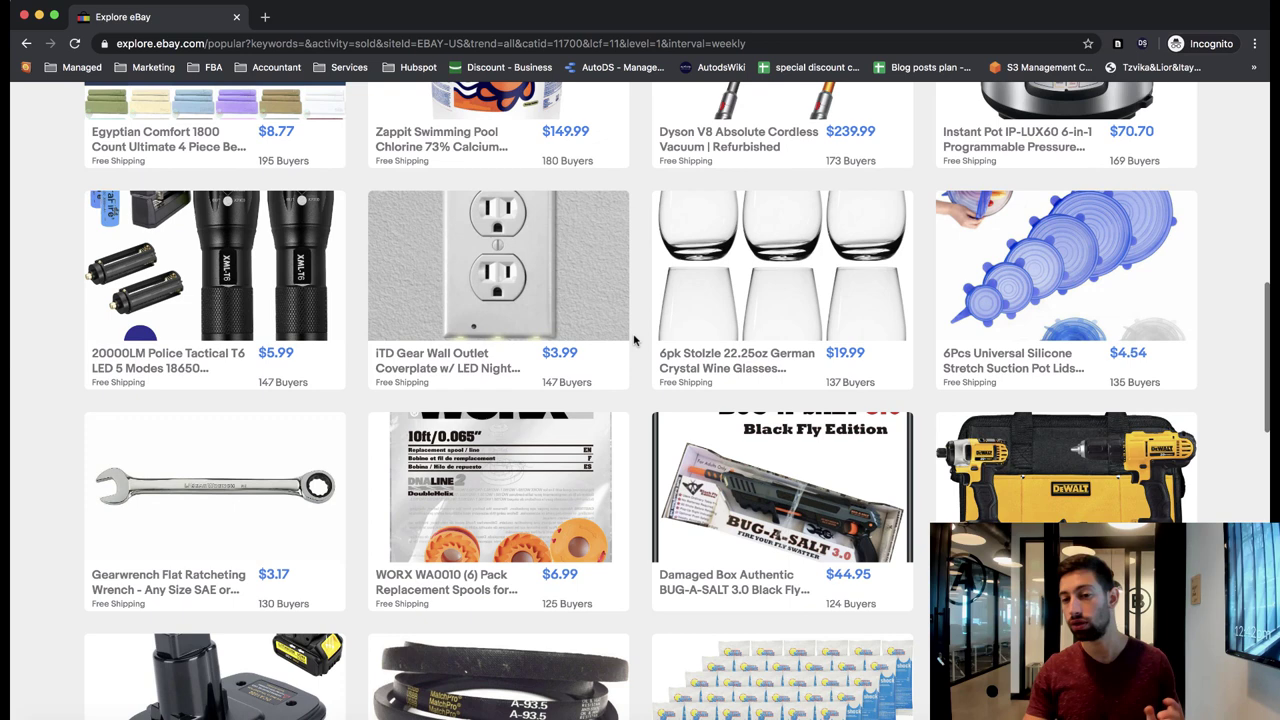
scroll(636, 339, down, 1)
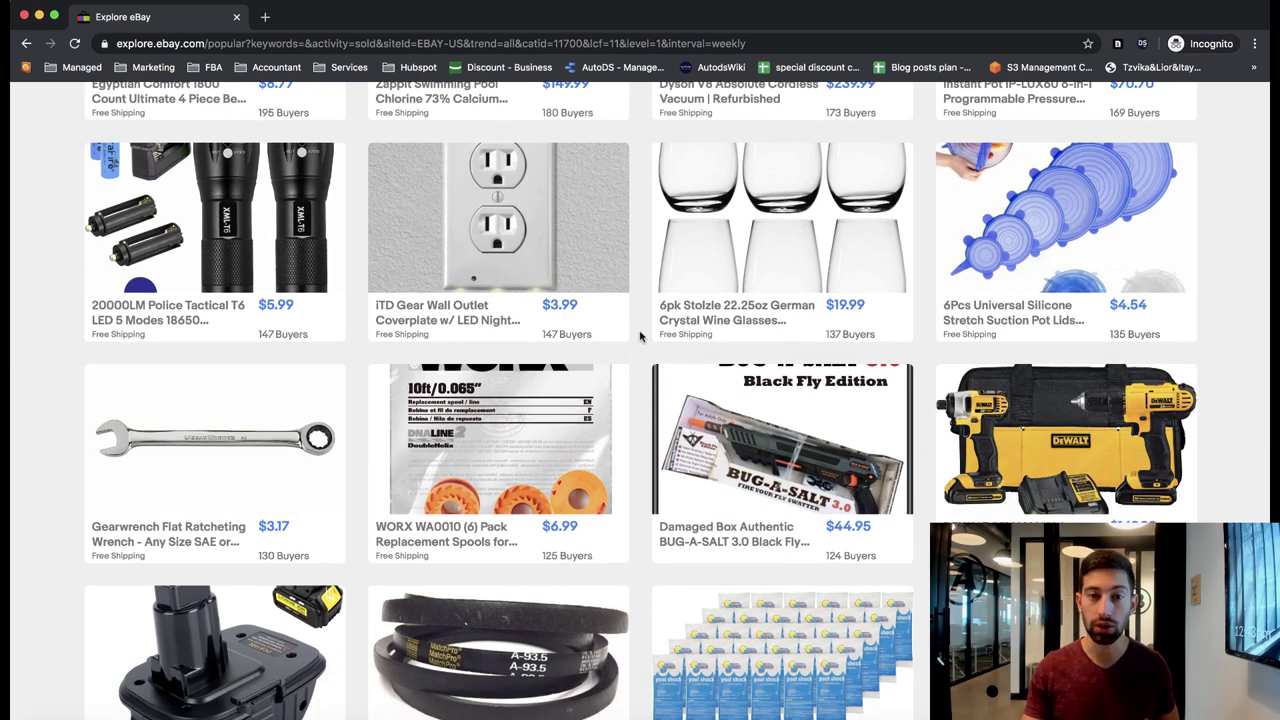
scroll(639, 338, up, 1)
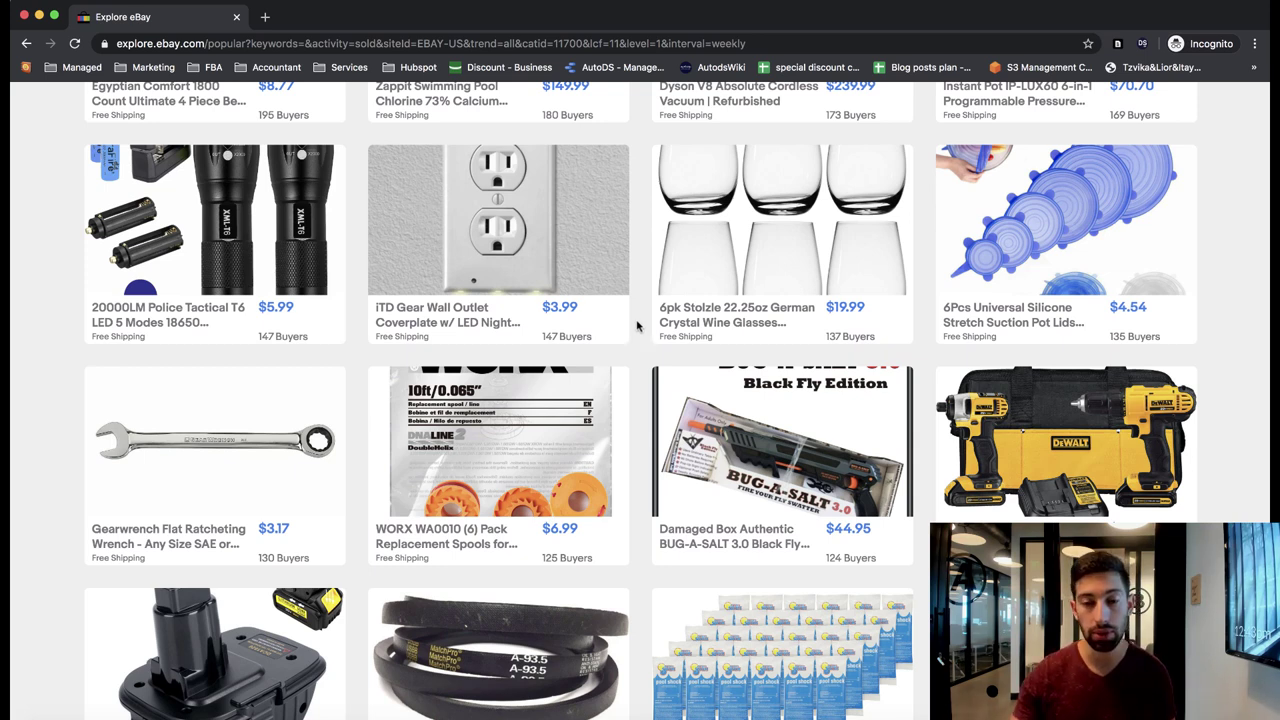
scroll(636, 325, down, 3)
scroll(650, 400, up, 5)
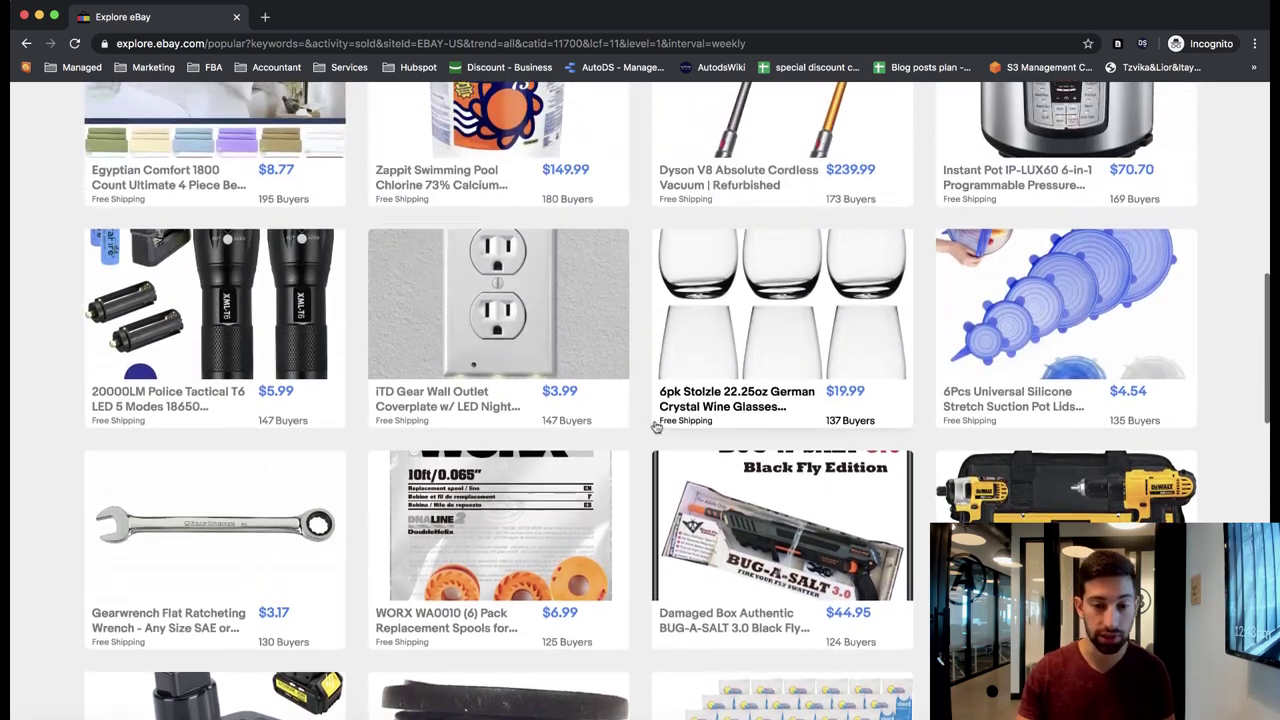
scroll(660, 435, up, 1)
scroll(690, 450, up, 1)
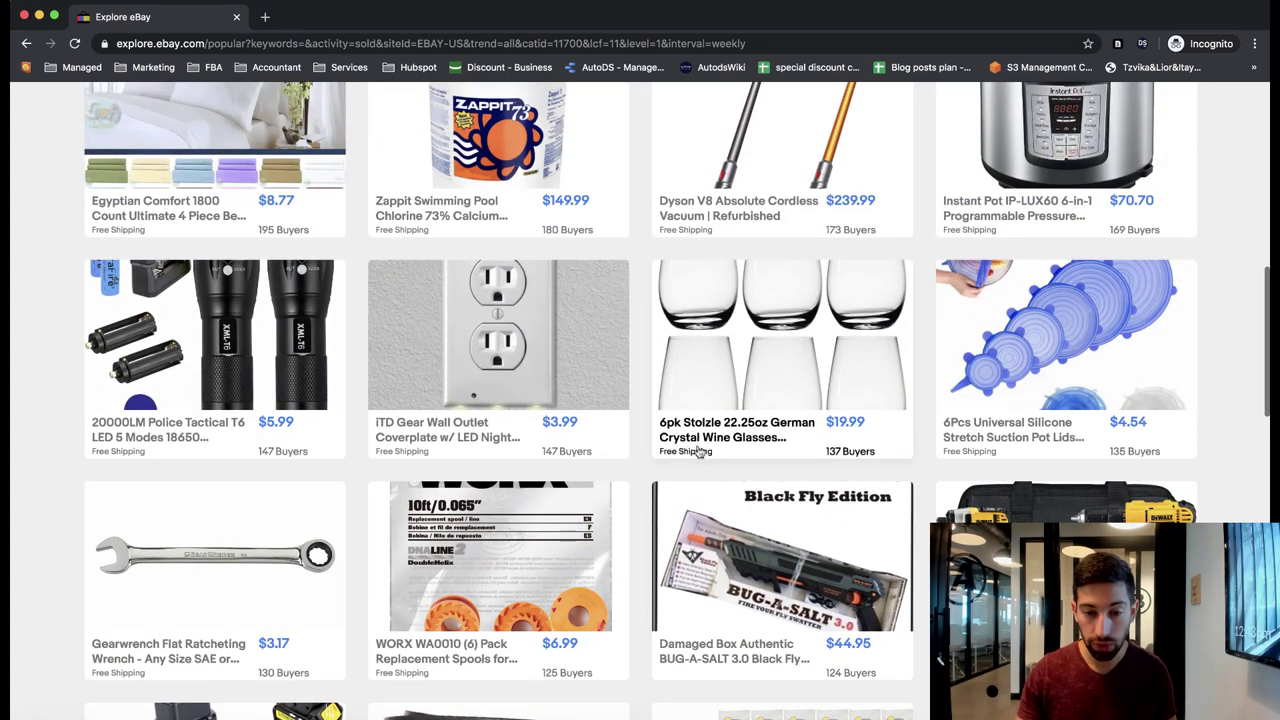
scroll(706, 440, up, 2)
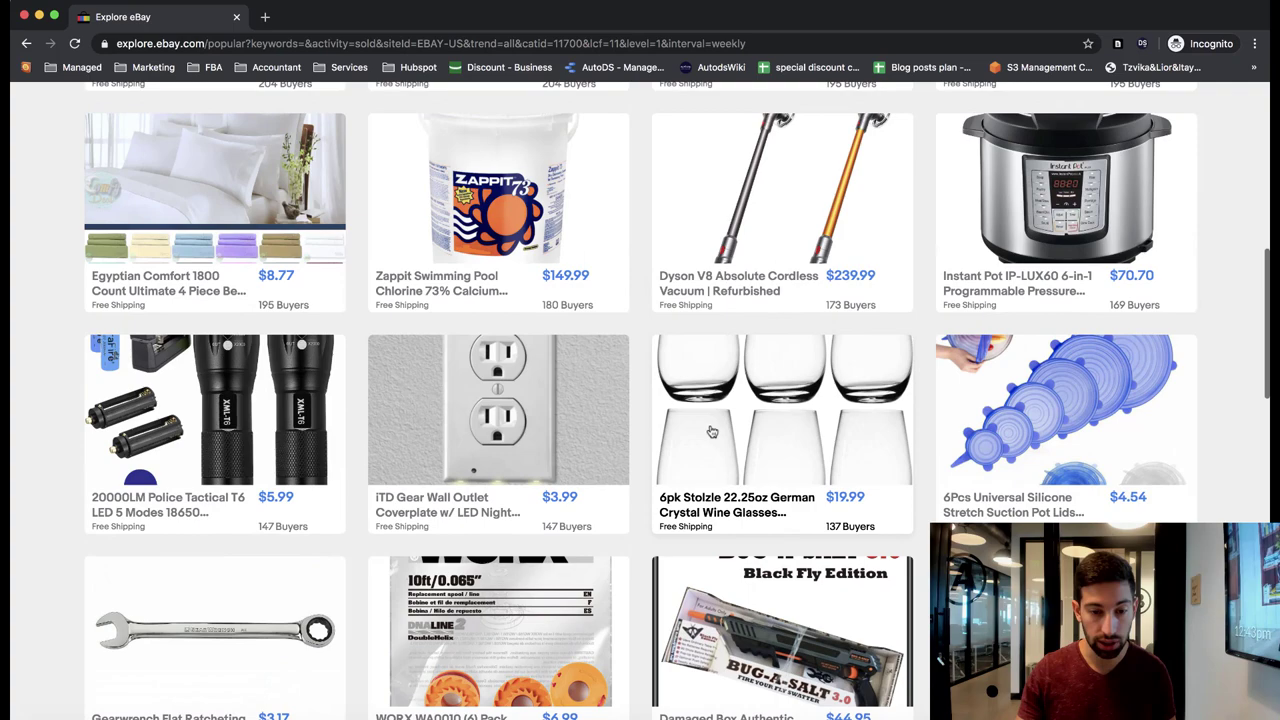
scroll(712, 432, up, 3)
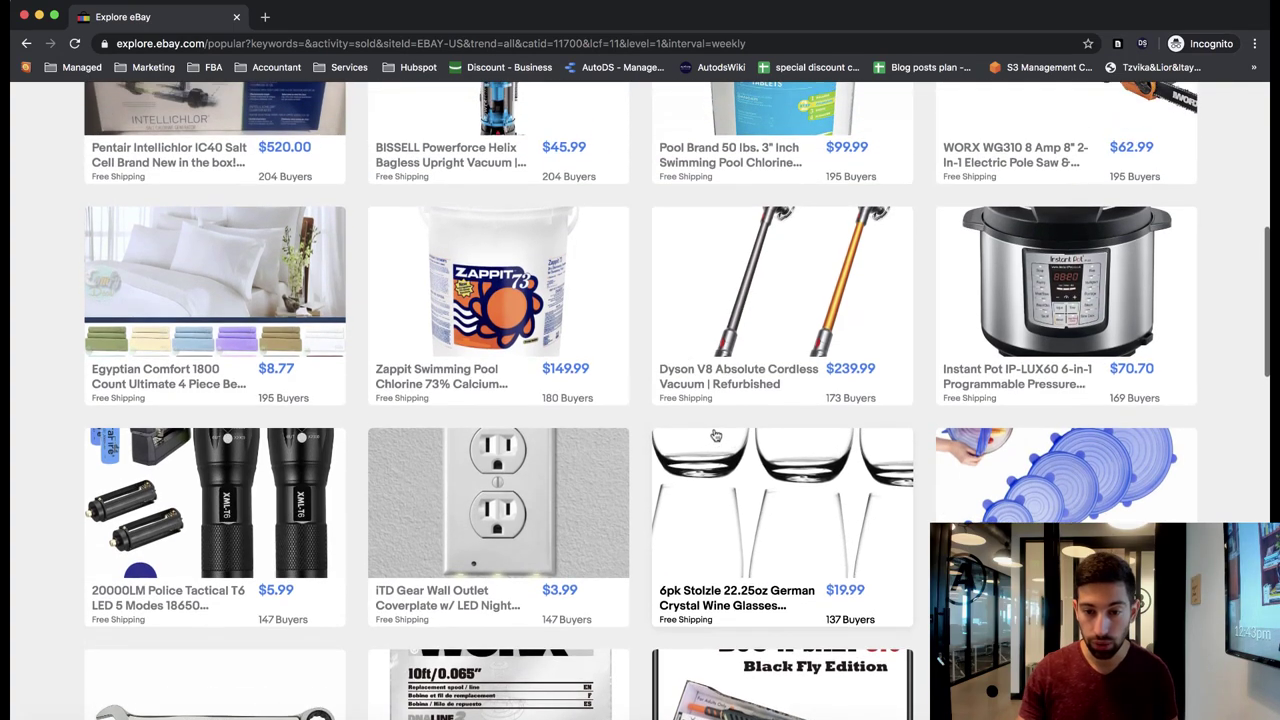
scroll(600, 440, up, 2)
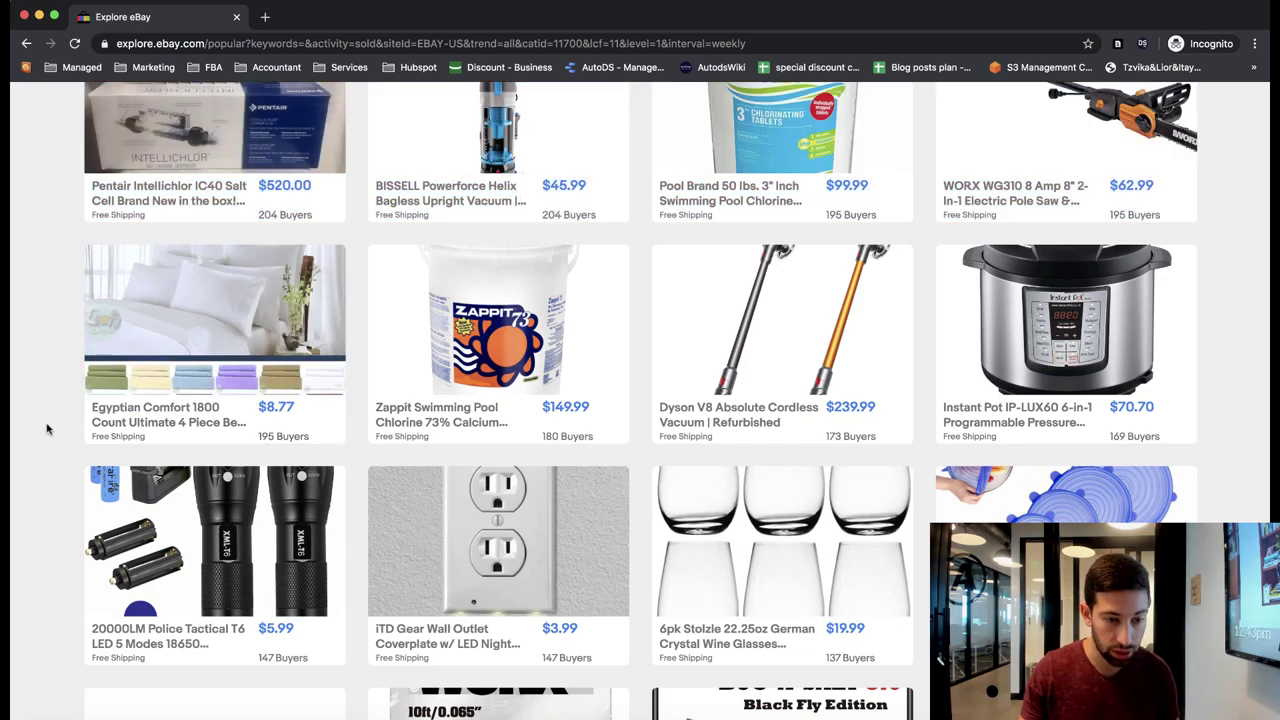
scroll(130, 434, up, 4)
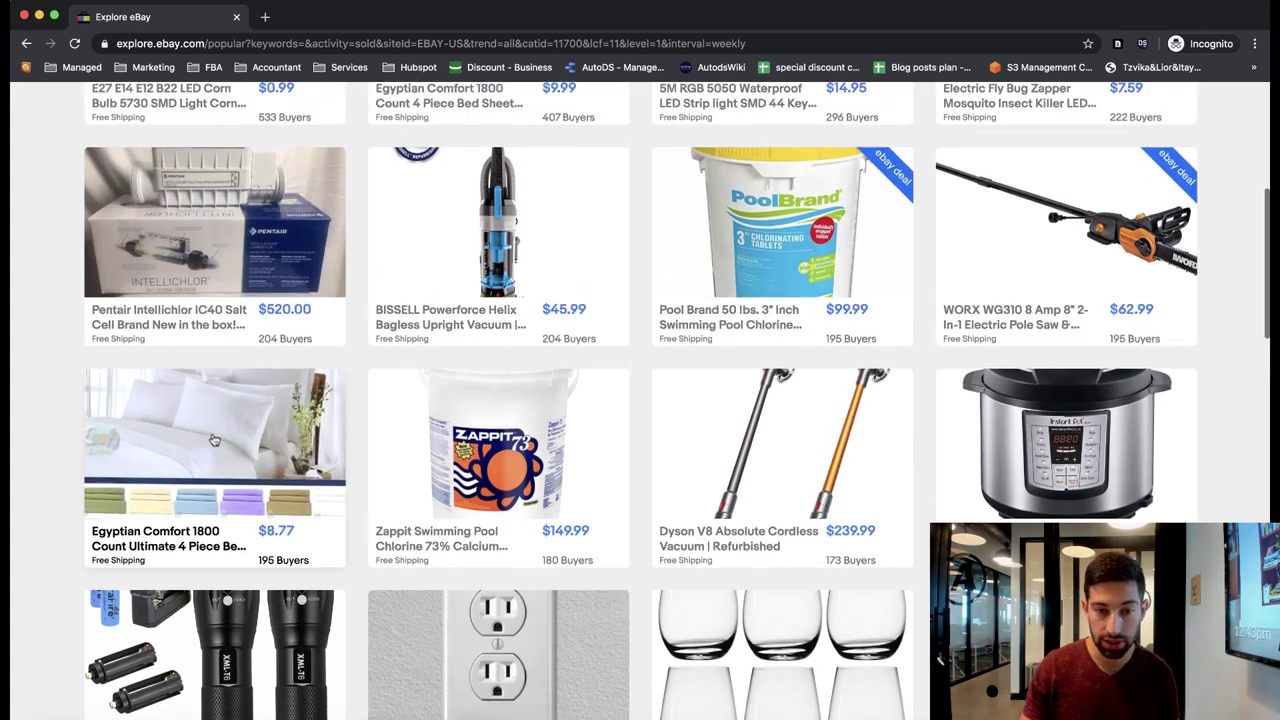
scroll(213, 440, up, 8)
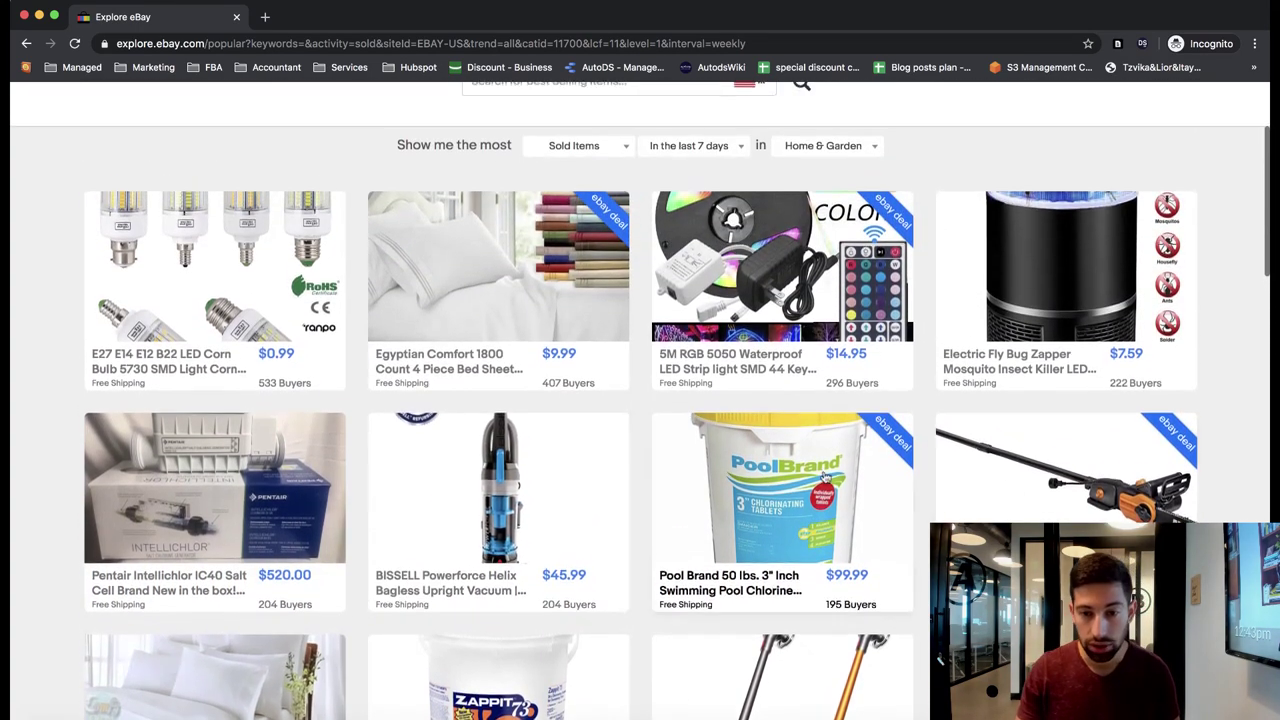
scroll(1003, 489, down, 2)
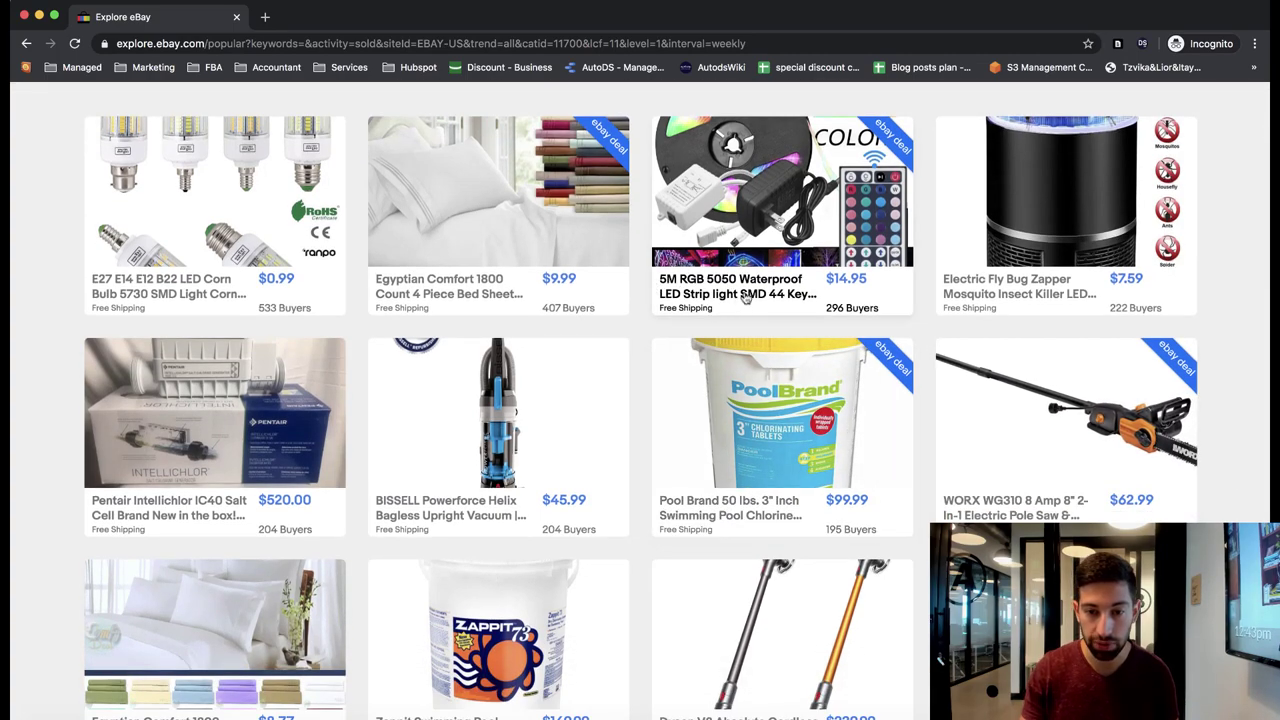
scroll(798, 277, down, 6)
scroll(798, 277, down, 7)
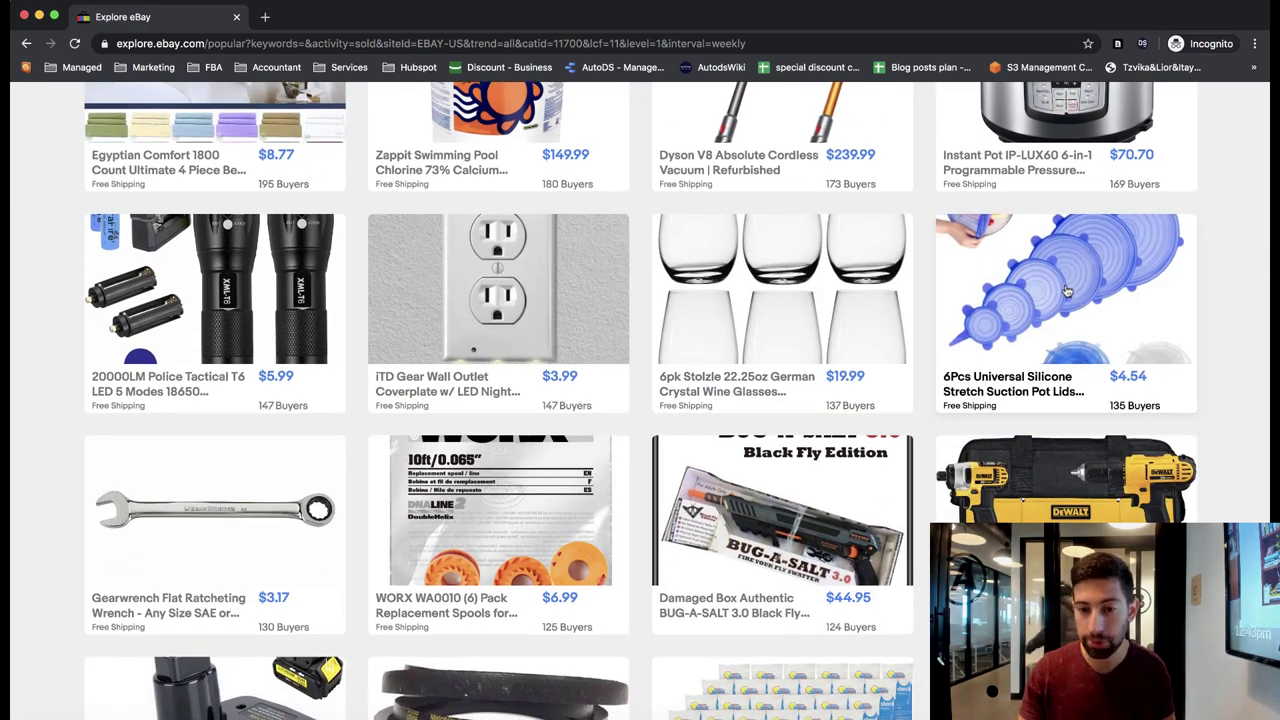
- Open the 6Pcs silicone pot lids listing and check its US $4.54 price
click(1118, 318)
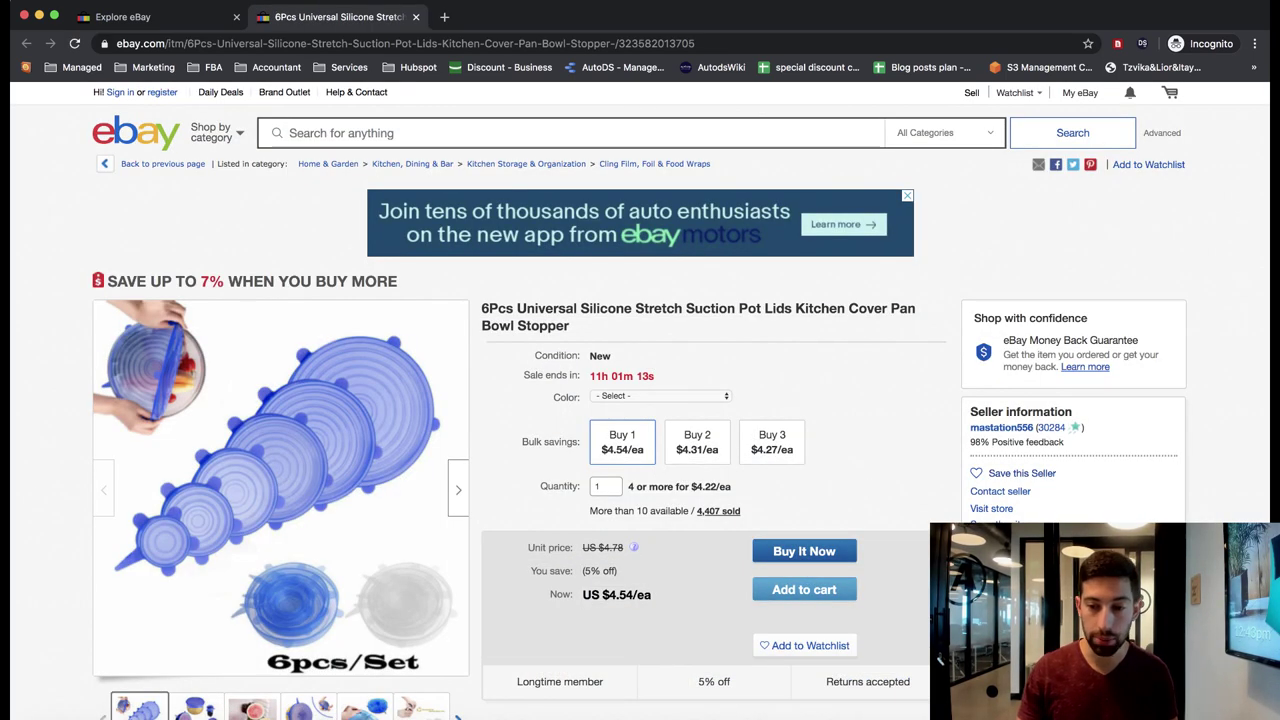
scroll(630, 389, down, 3)
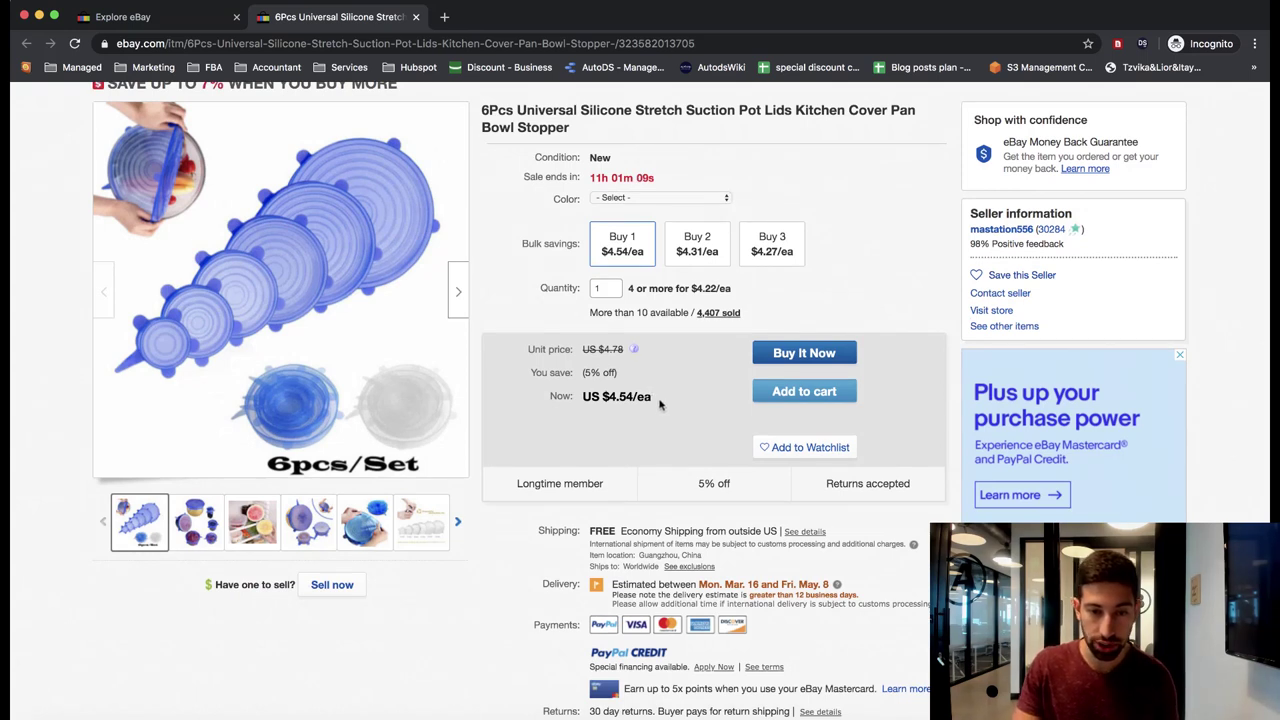
drag(660, 404, 583, 403)
click(739, 323)
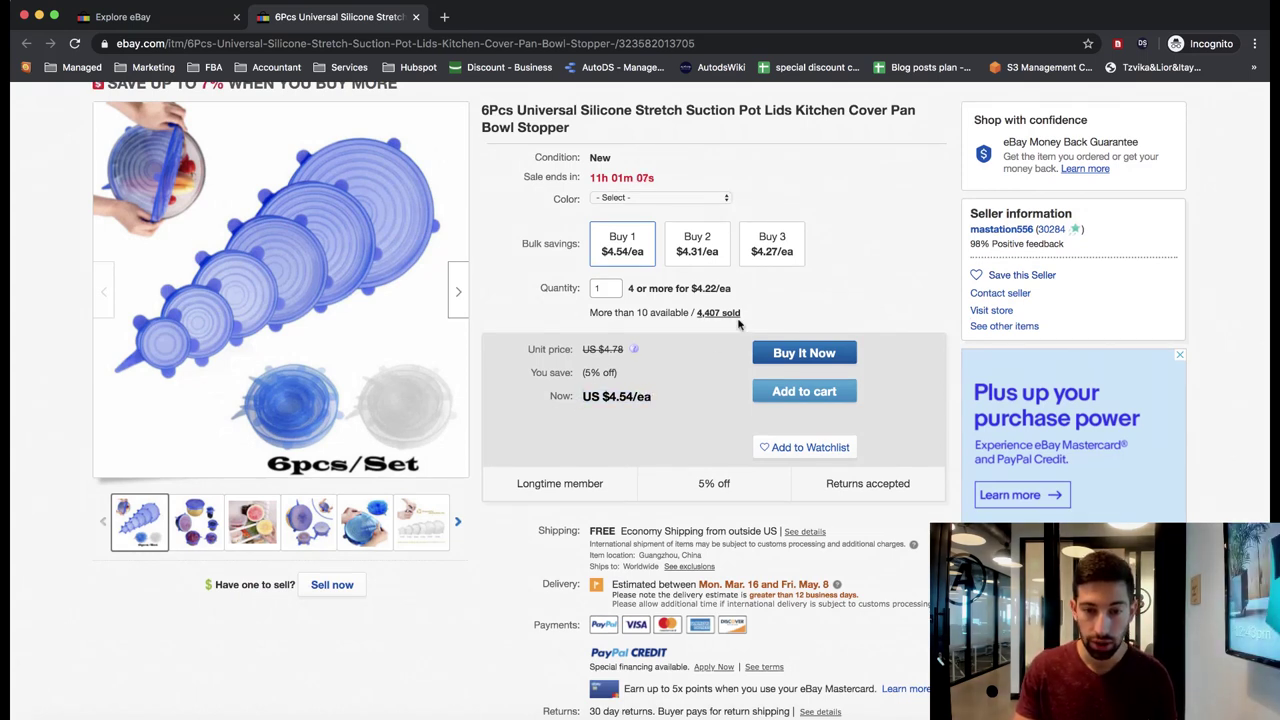
- Open the '4,407 sold' purchase history in a new tab
drag(742, 313, 697, 313)
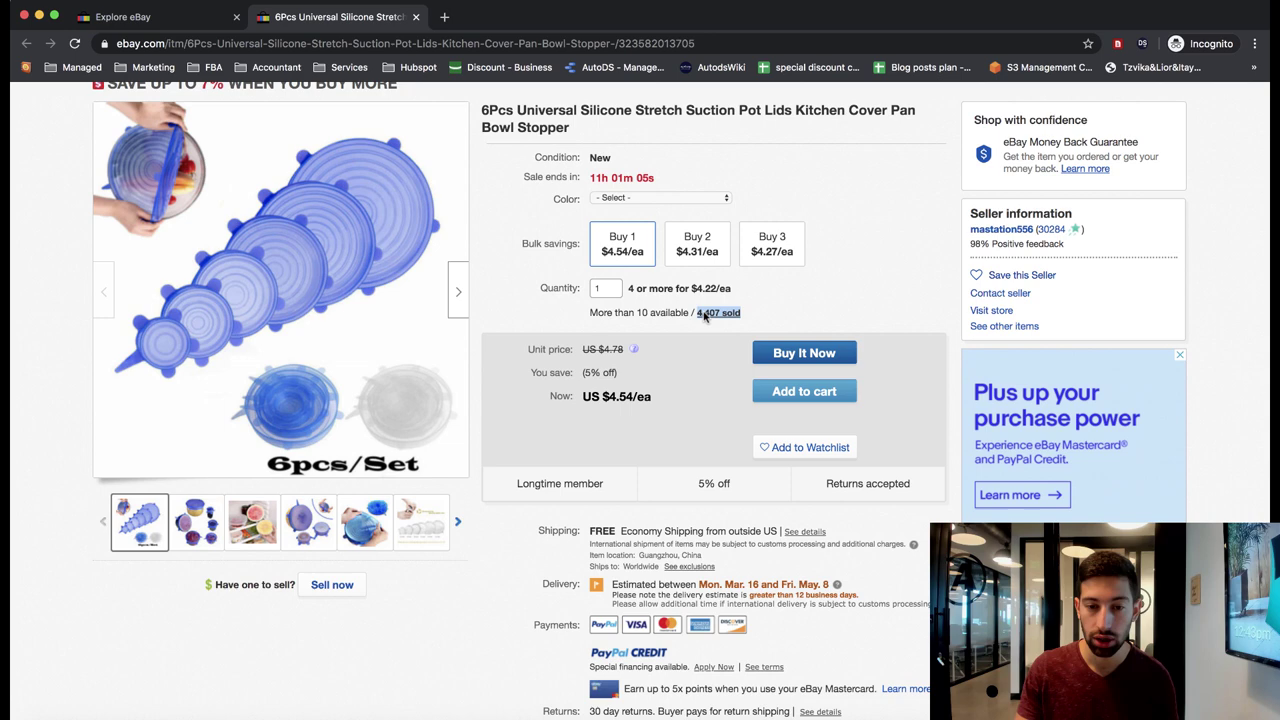
right_click(712, 320)
click(713, 320)
click(515, 17)
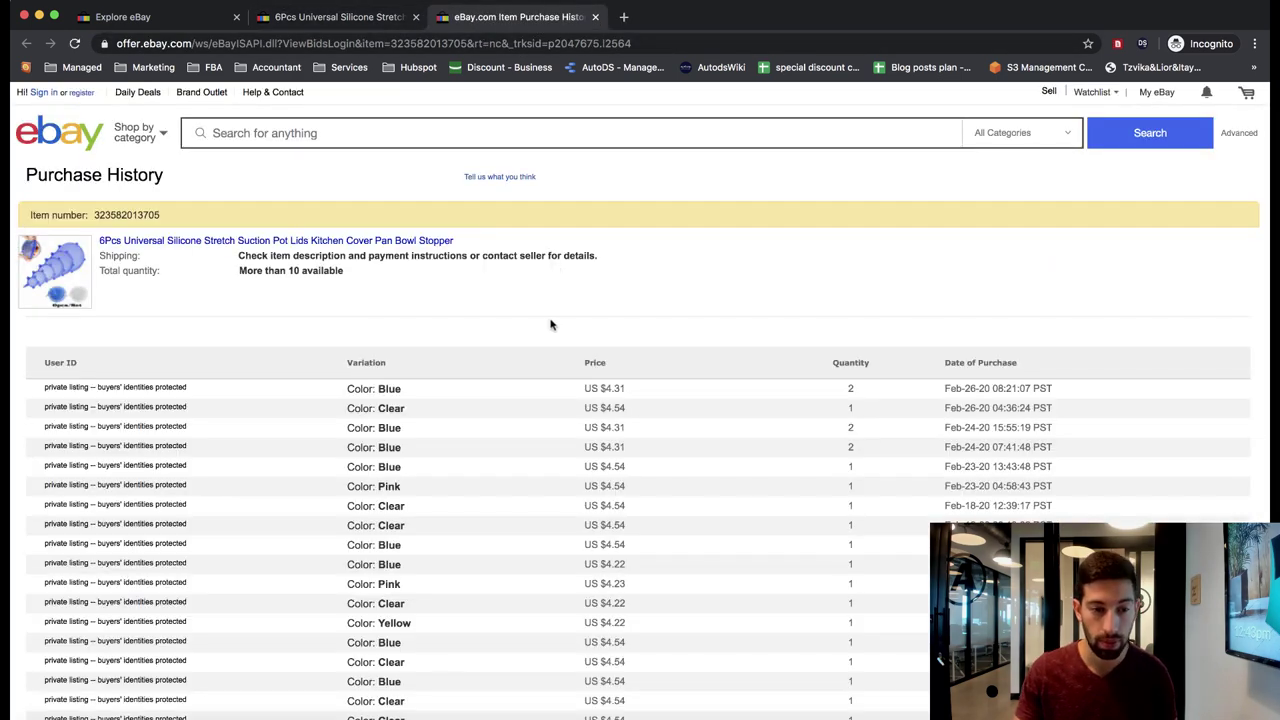
- Review recent sale dates such as Feb-24-20 in the purchase history table
scroll(550, 324, down, 1)
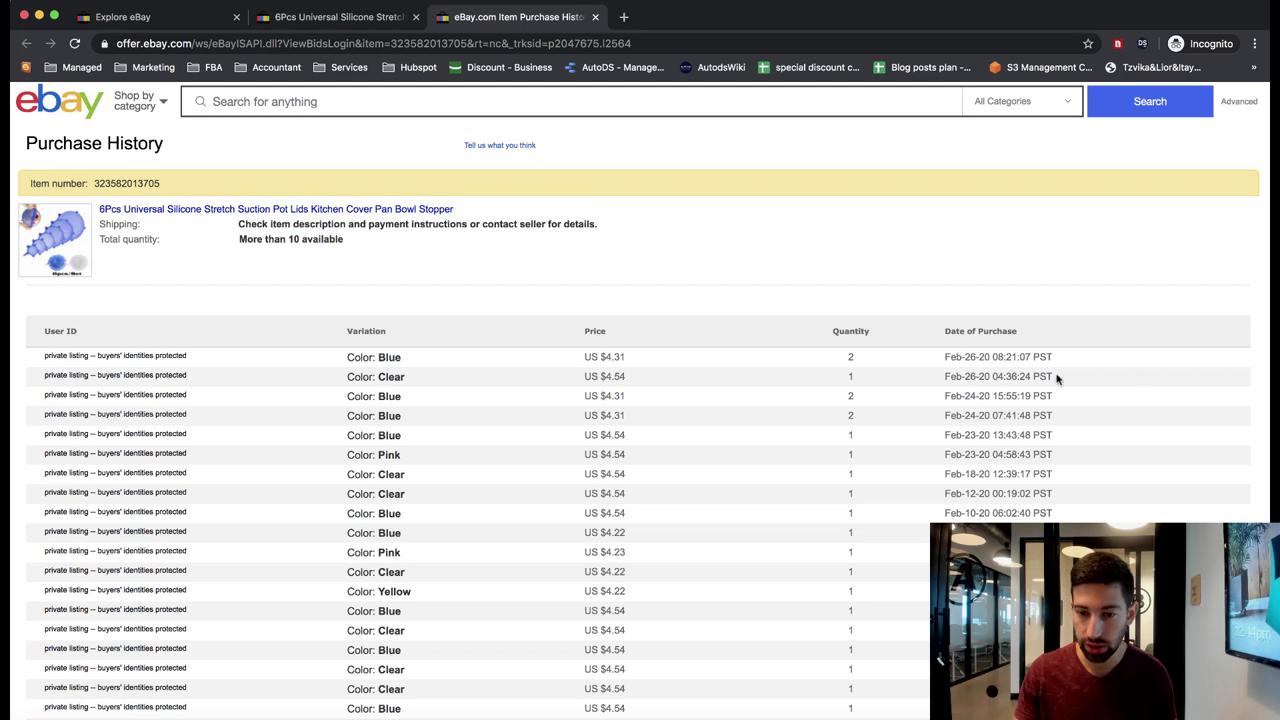
drag(1042, 377, 898, 379)
drag(999, 399, 930, 406)
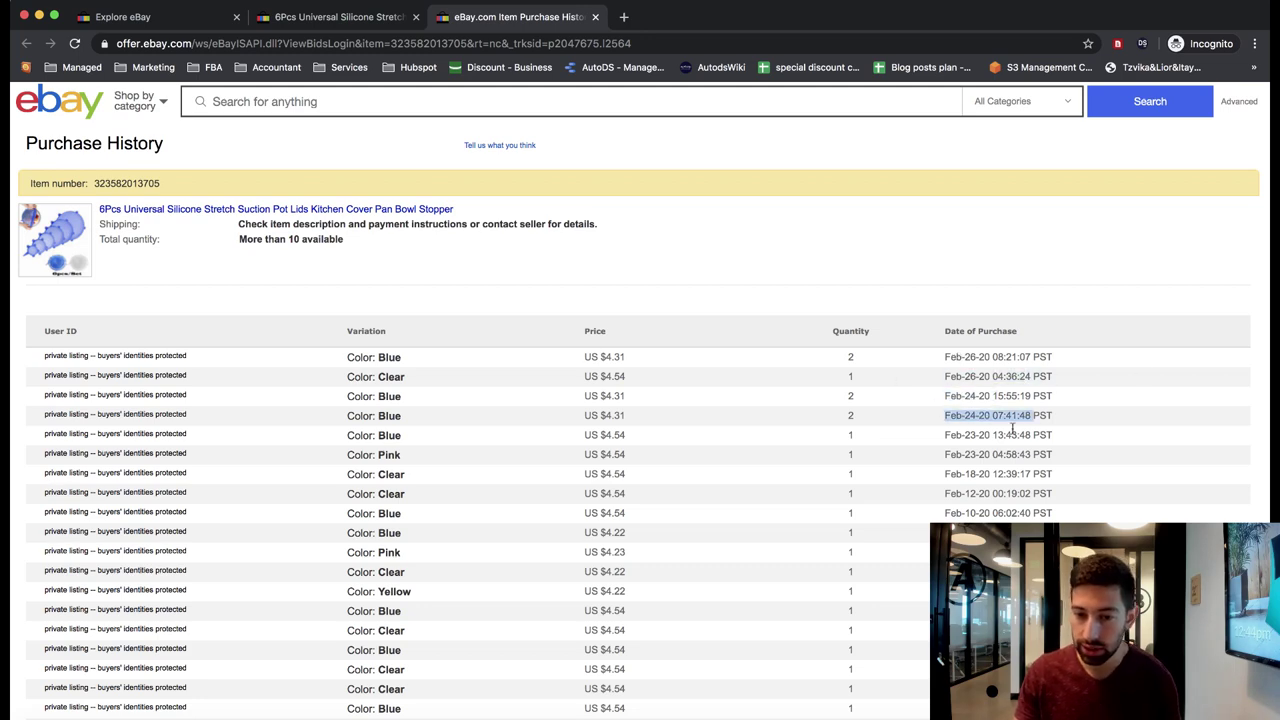
scroll(937, 457, down, 5)
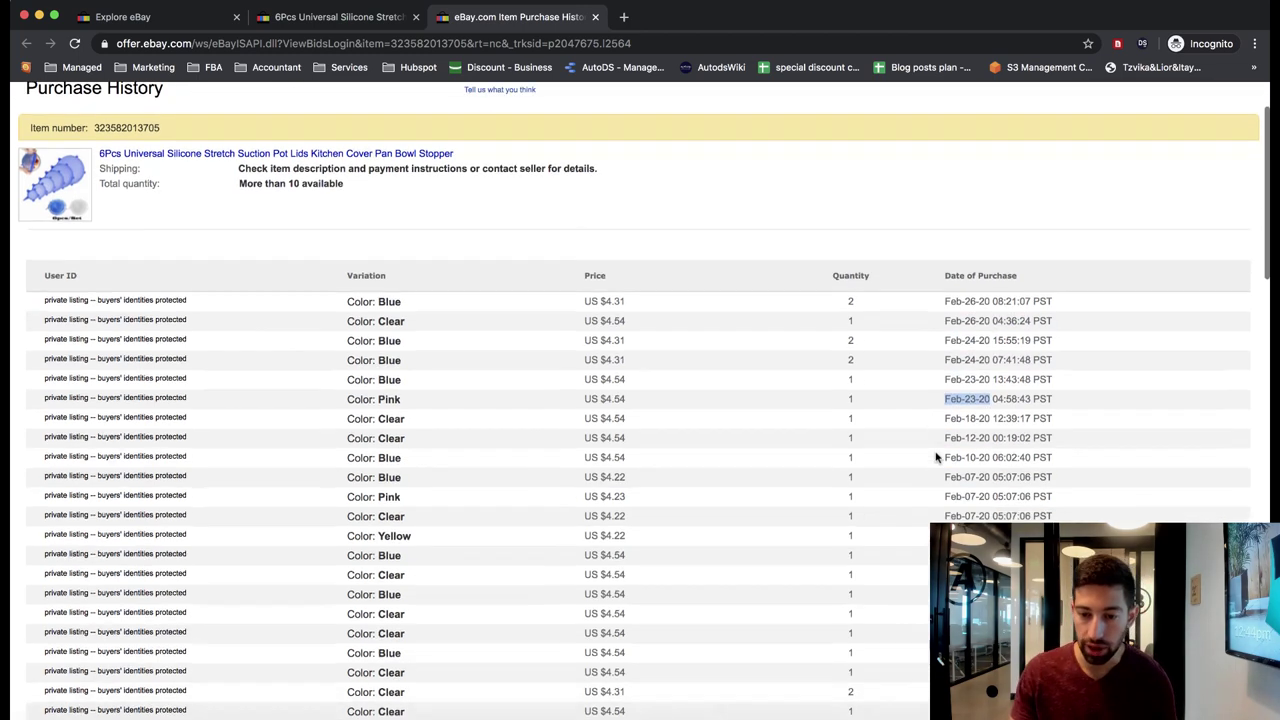
scroll(938, 458, up, 3)
scroll(391, 211, up, 3)
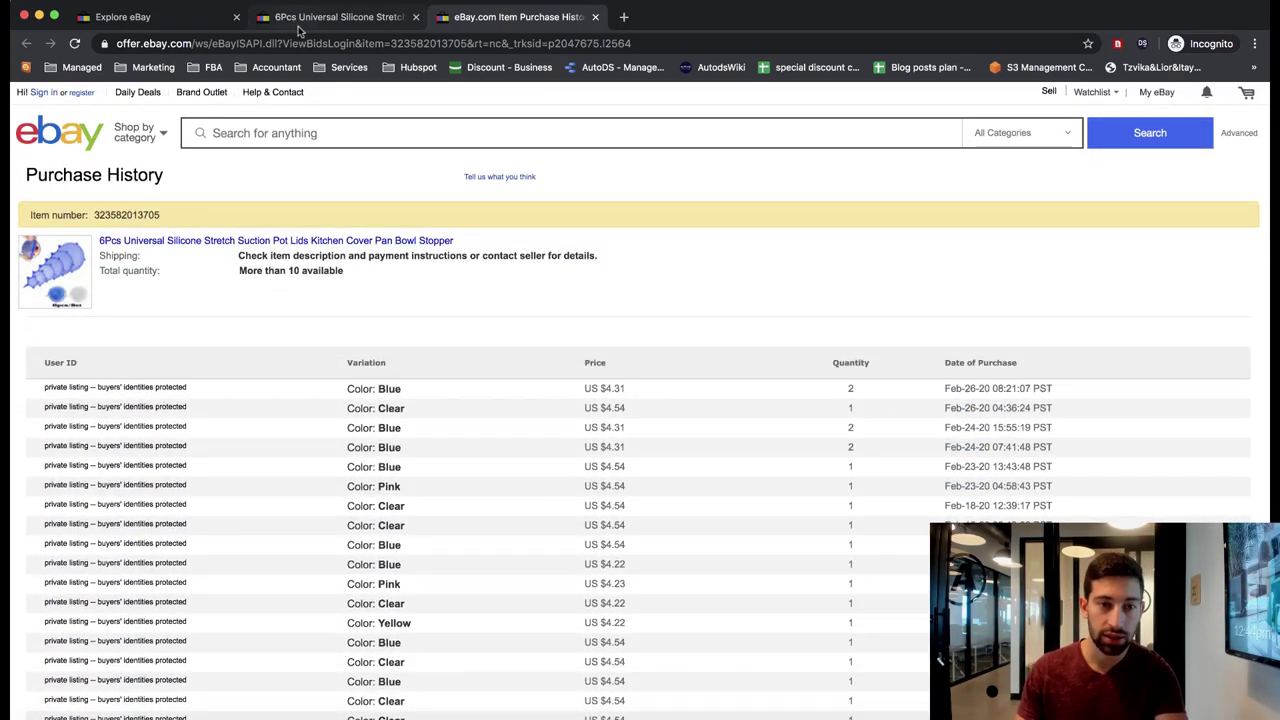
- Return to the 6Pcs silicone lid listing and look over its title
click(320, 17)
scroll(664, 285, up, 4)
triple_click(595, 289)
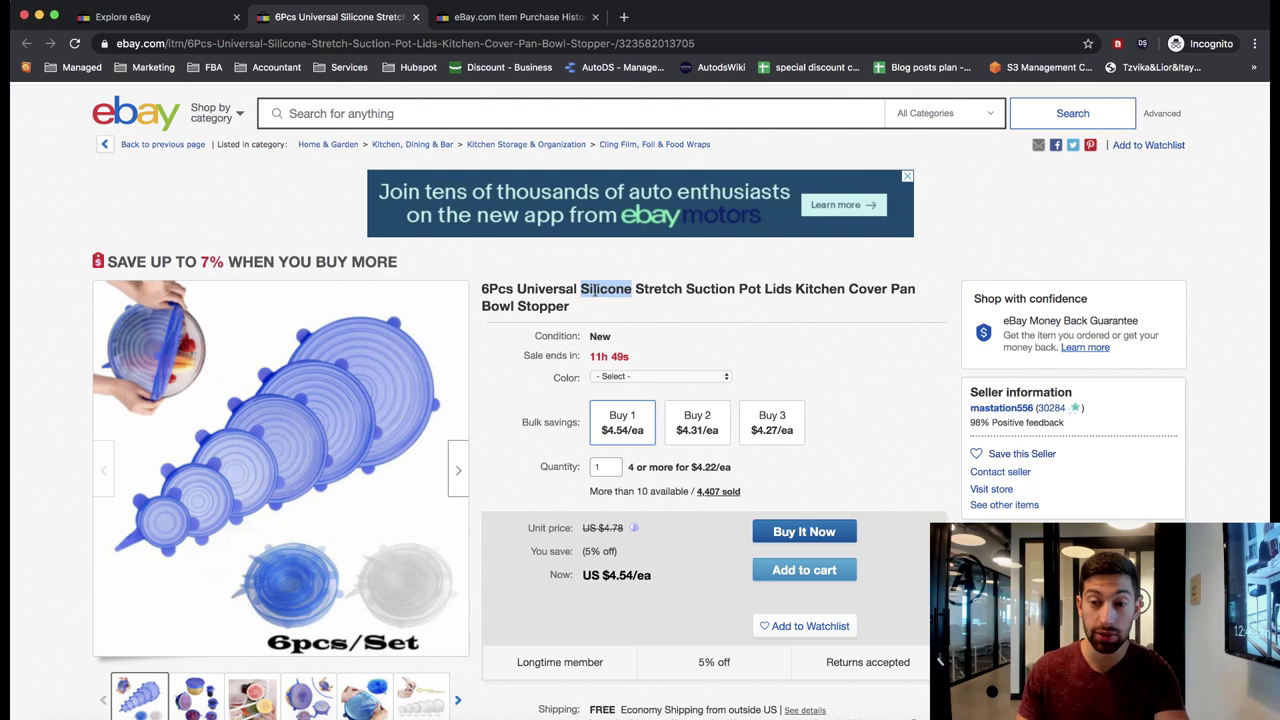
click(672, 321)
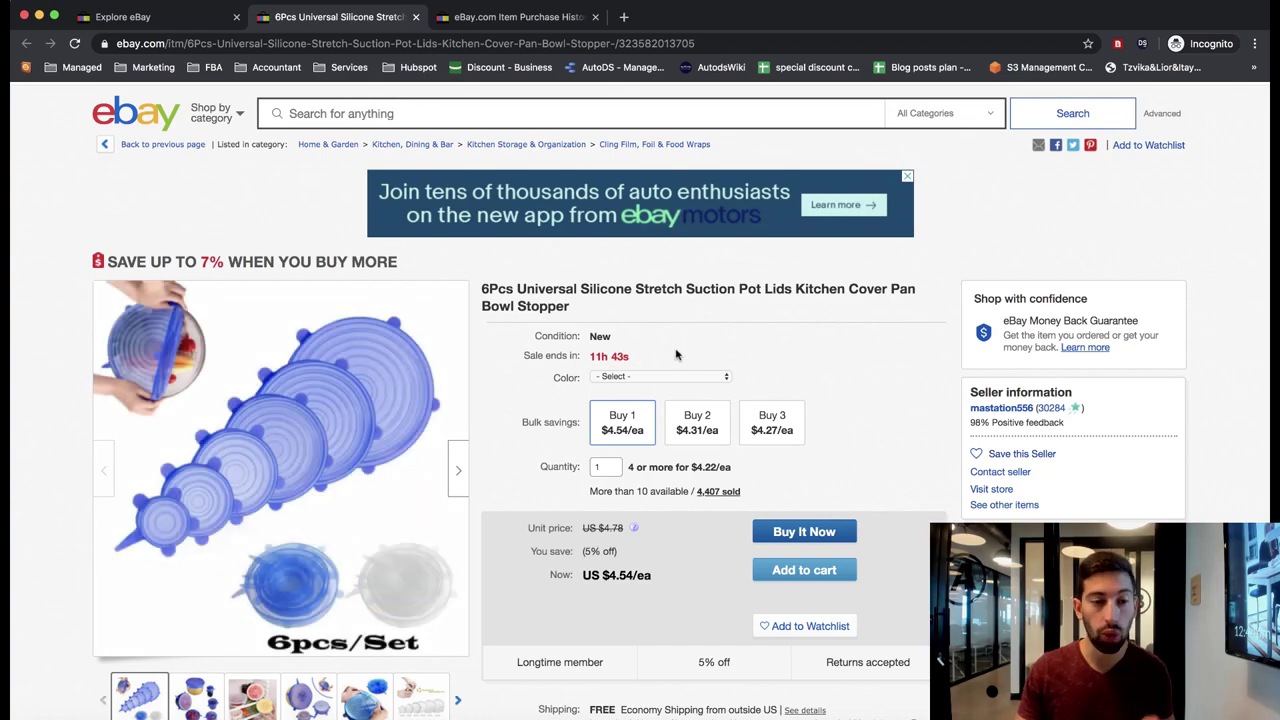
- Scroll through the description, then highlight 'Universal Silicone Stretch' in the title
scroll(675, 355, down, 3)
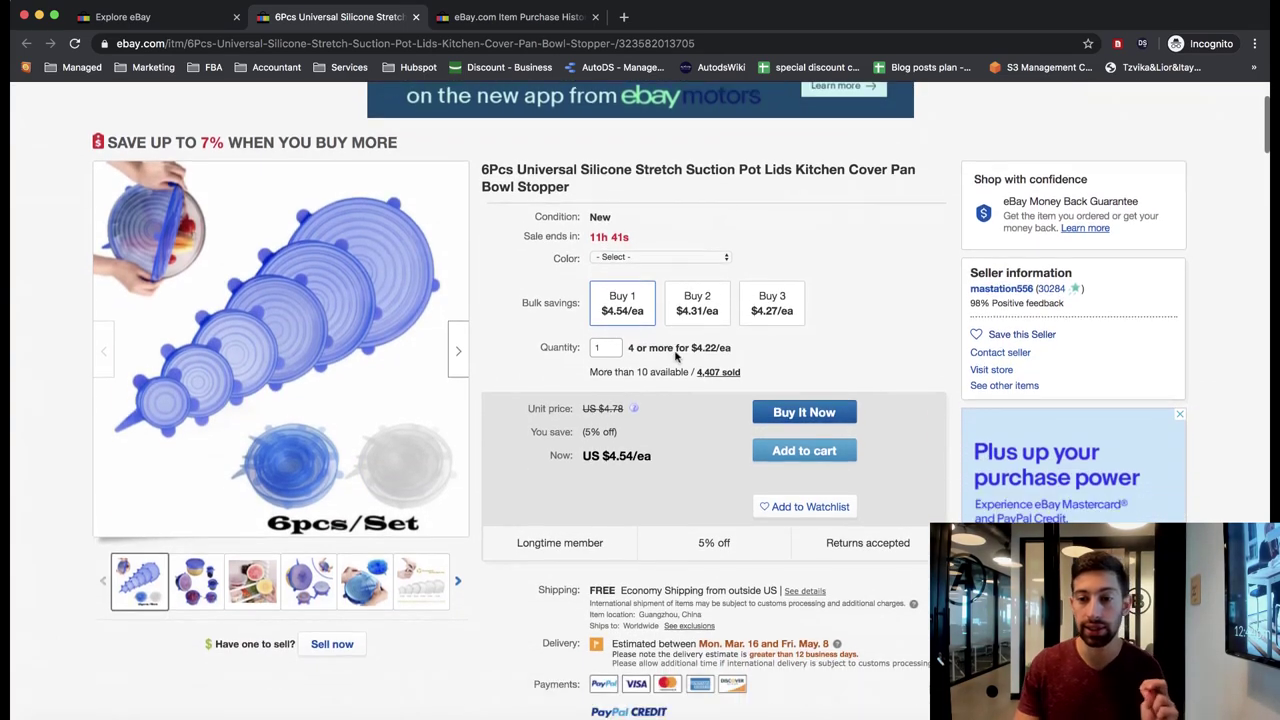
scroll(675, 355, down, 20)
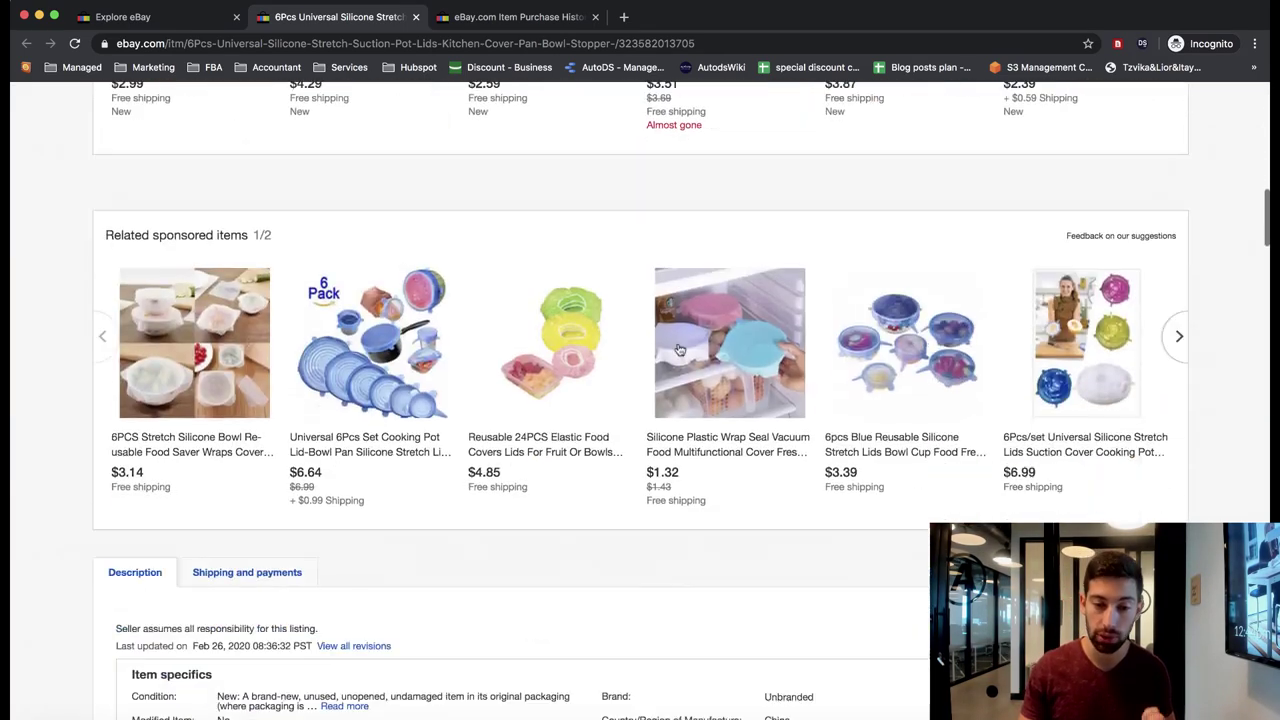
scroll(678, 350, down, 20)
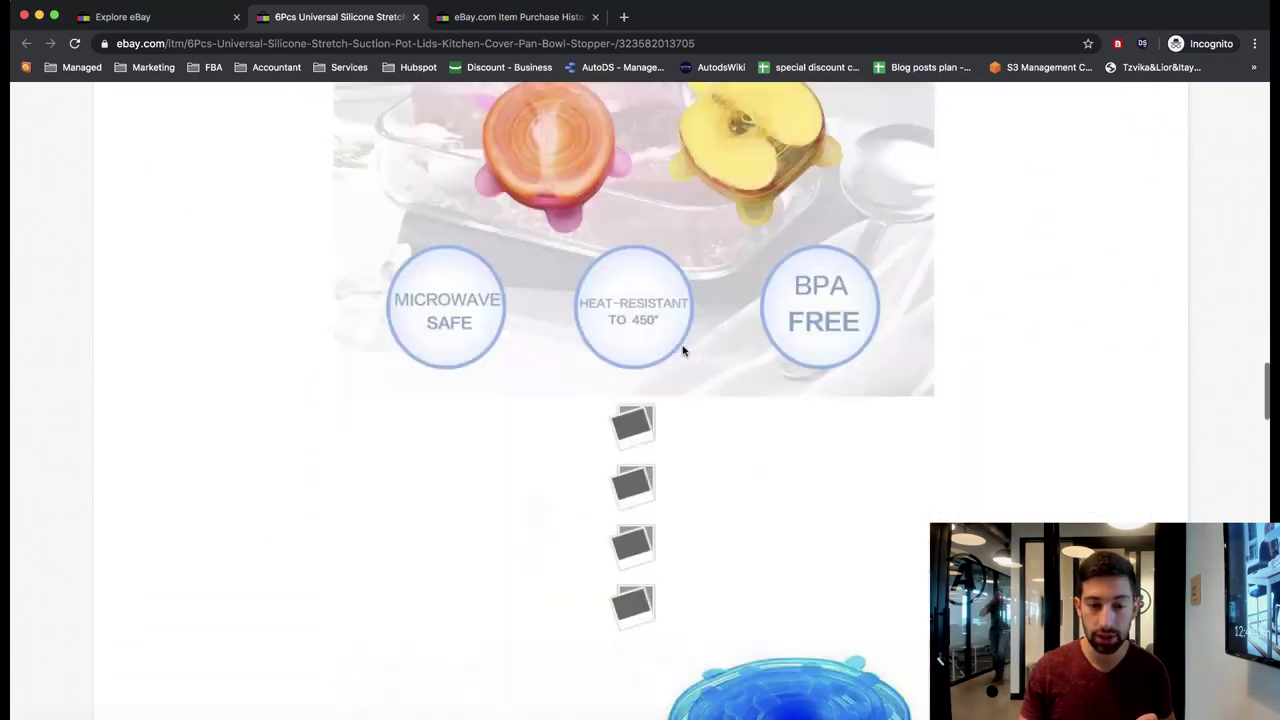
scroll(684, 349, down, 20)
scroll(684, 349, up, 12)
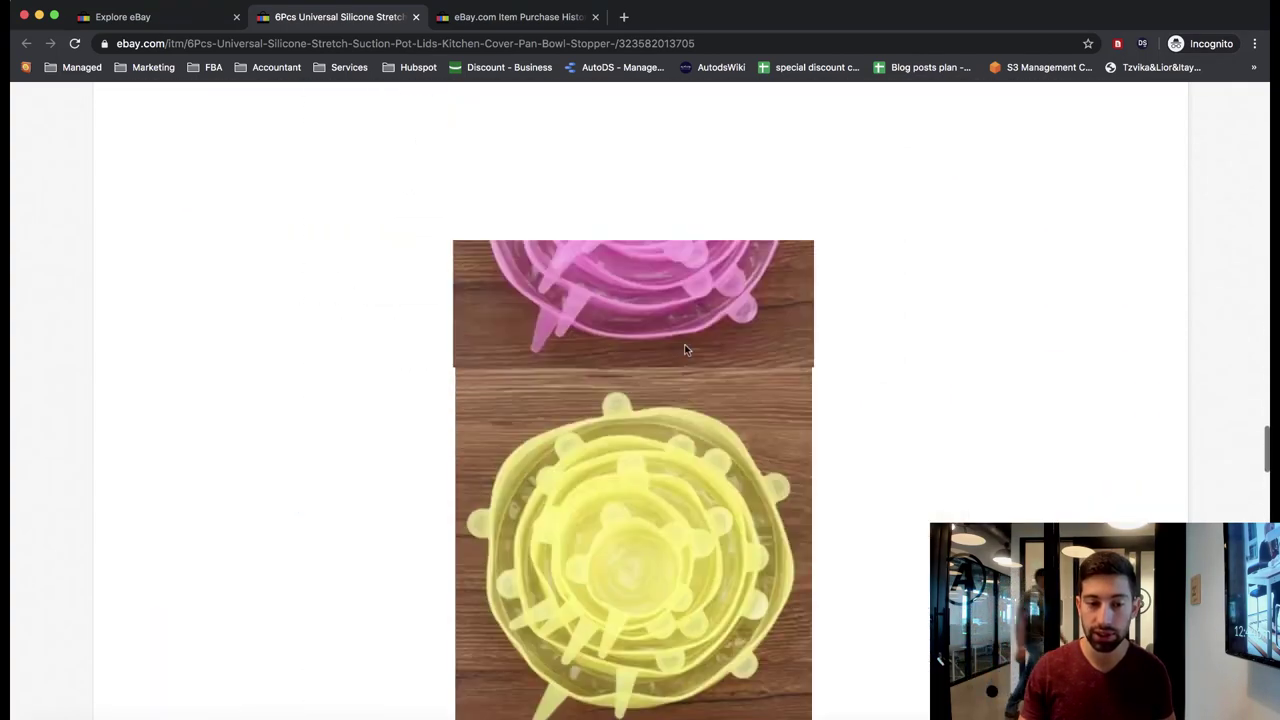
scroll(685, 350, up, 15)
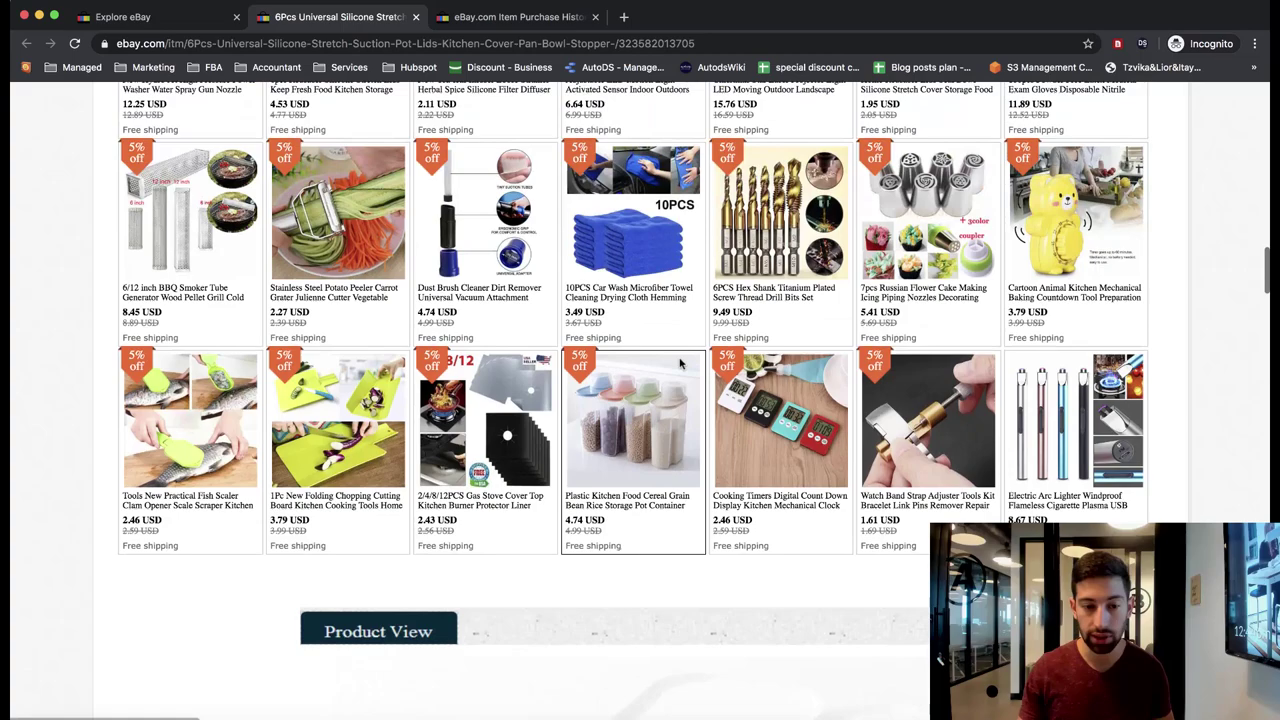
scroll(660, 314, up, 15)
drag(558, 310, 533, 318)
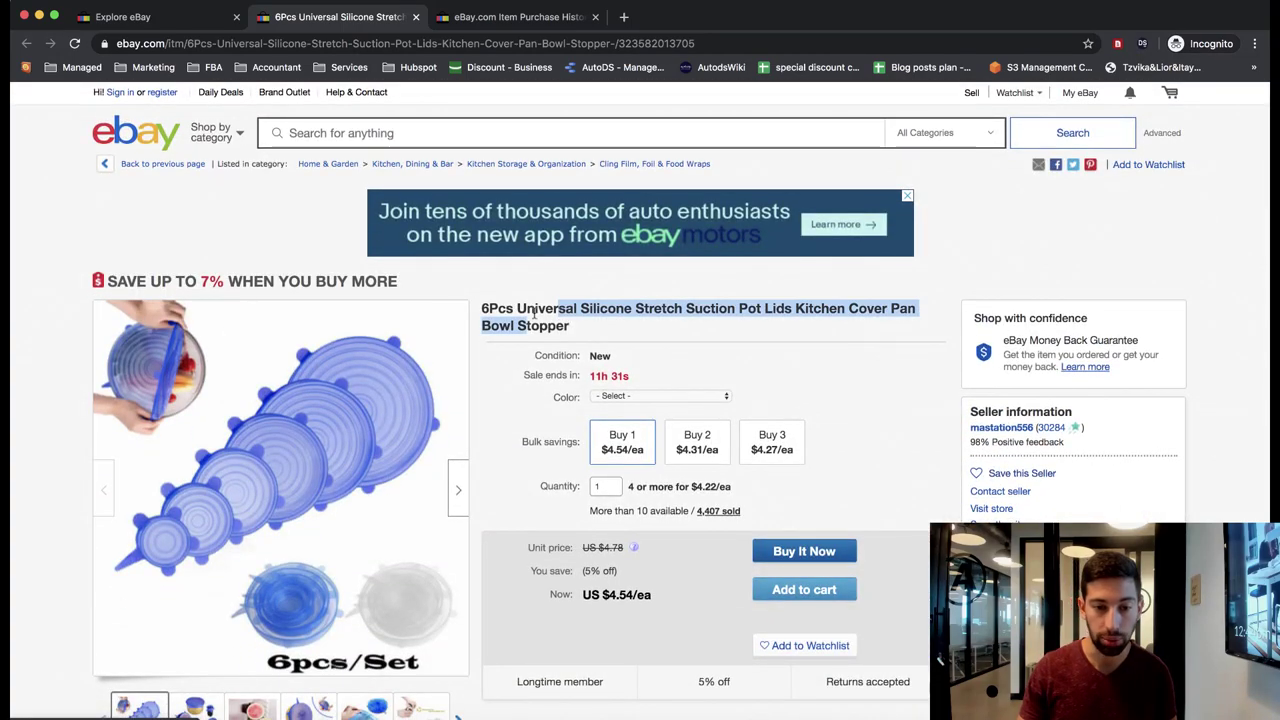
click(533, 314)
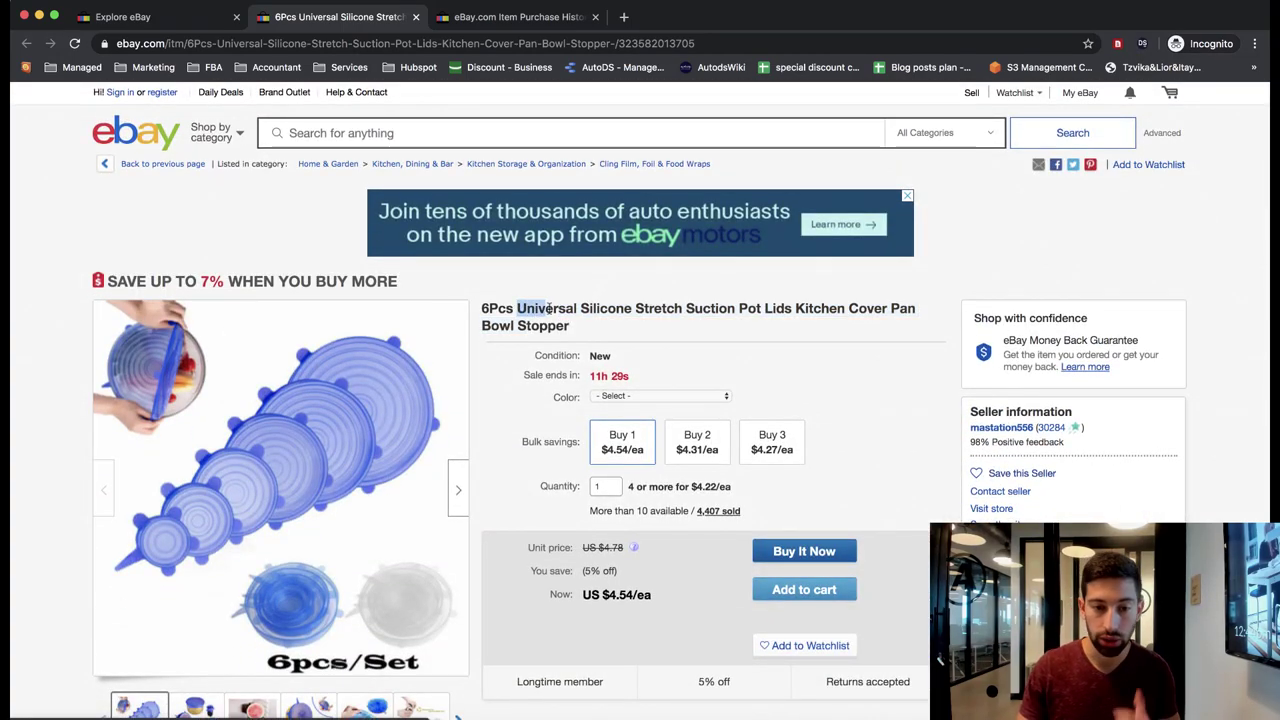
drag(613, 308, 621, 306)
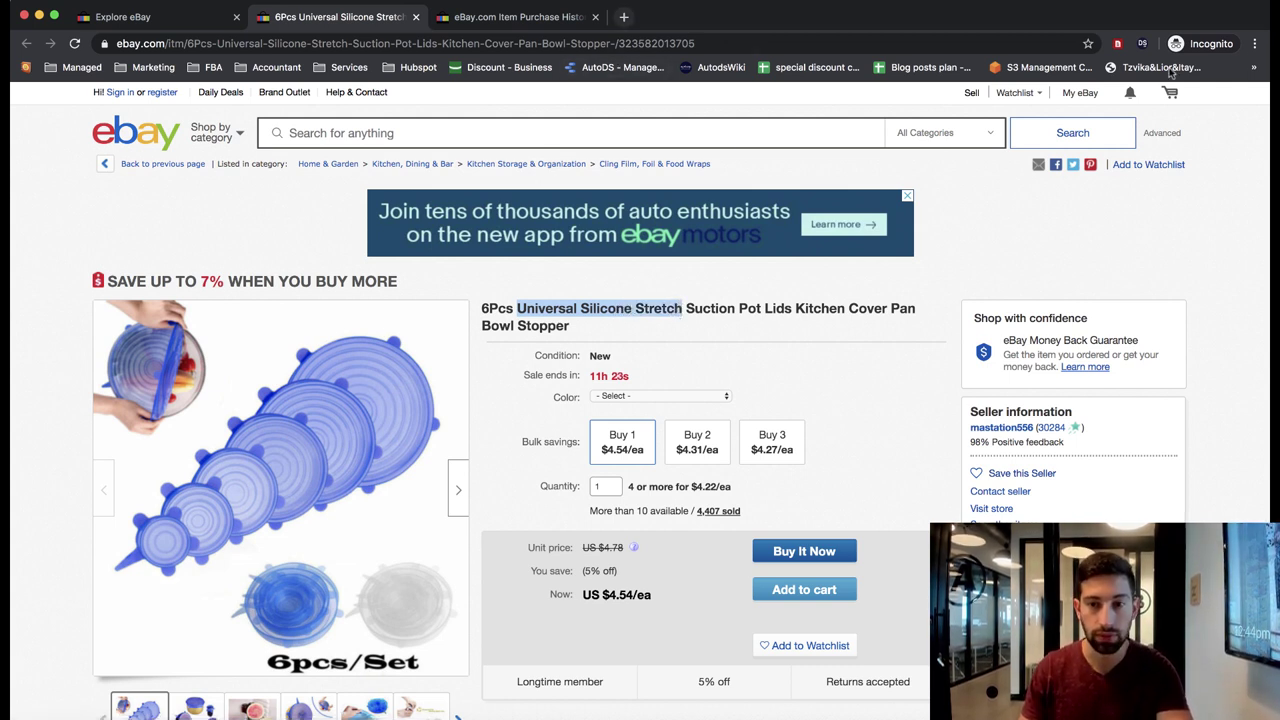
- Dismiss the supplier search popup and load google.com in a new tab
click(1143, 44)
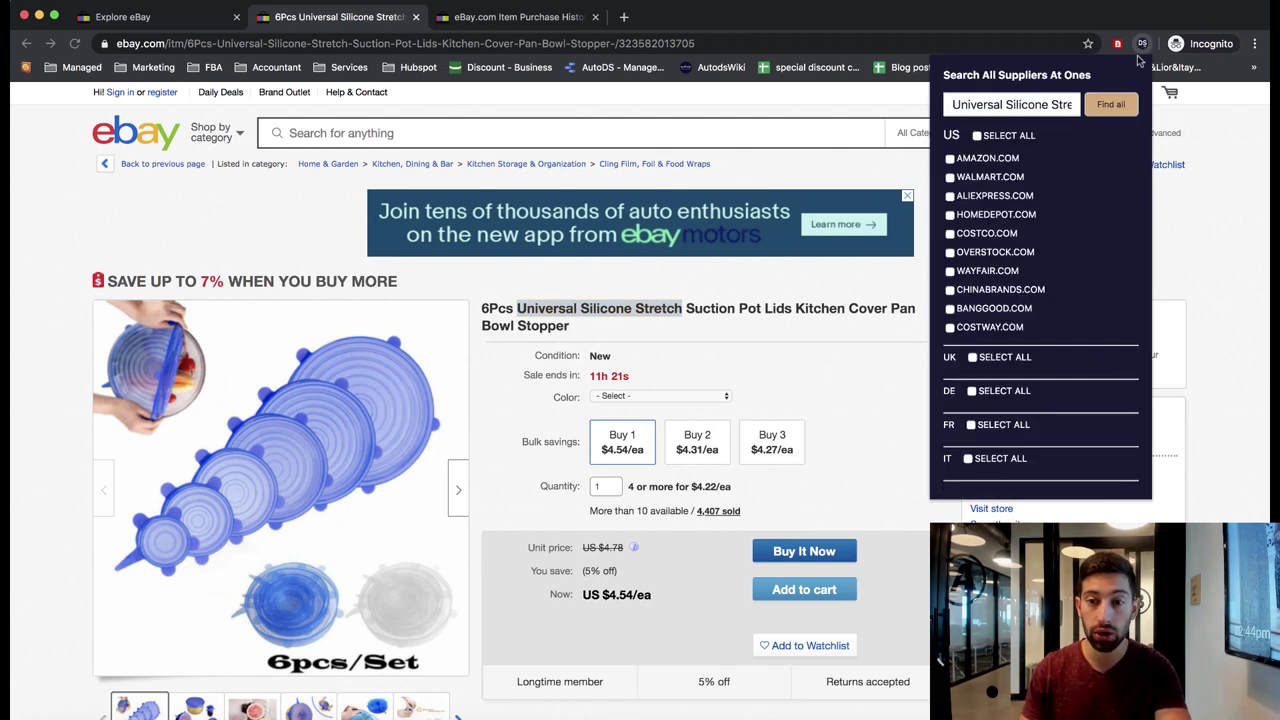
click(706, 388)
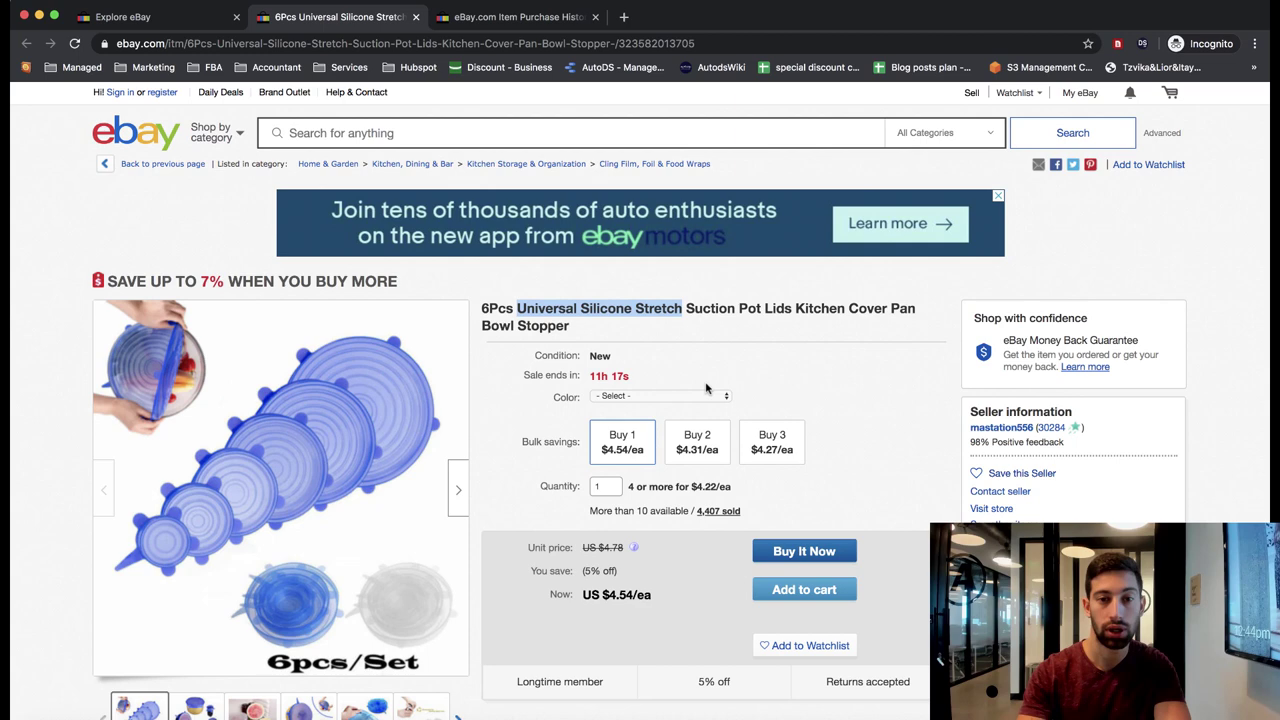
key(ctrl+t)
text(GOOGLE.COM)
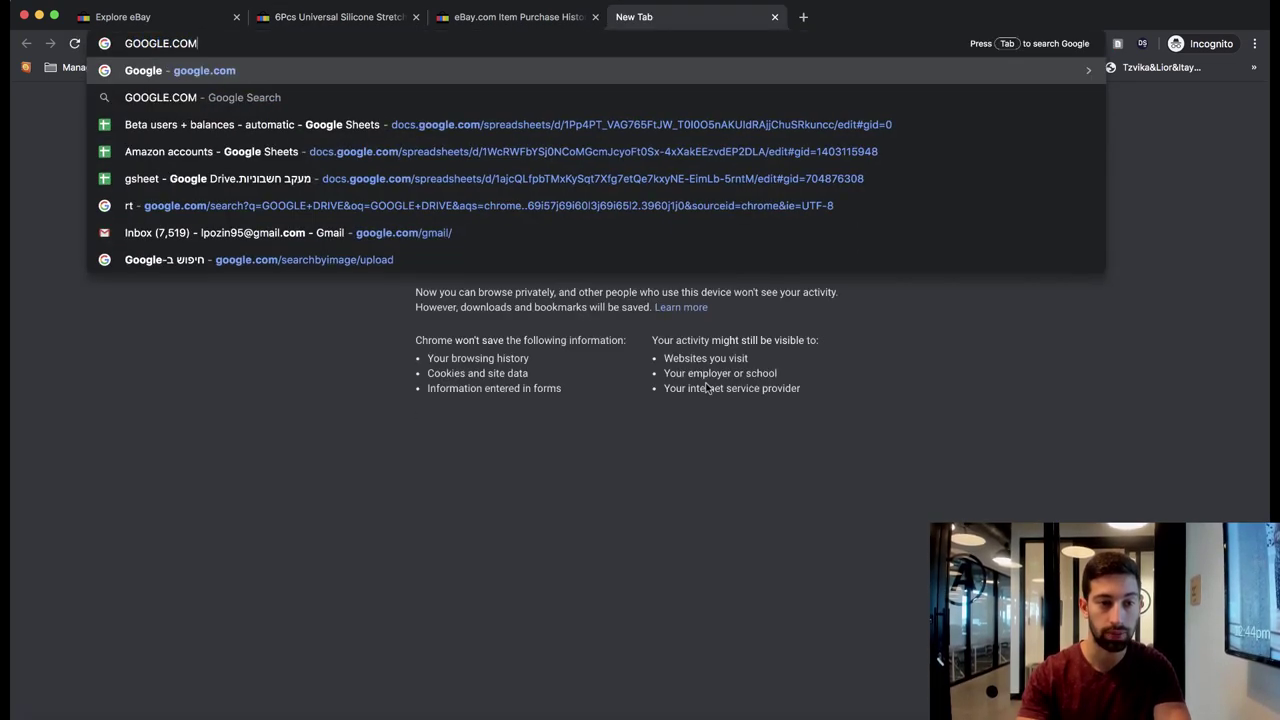
key(Return)
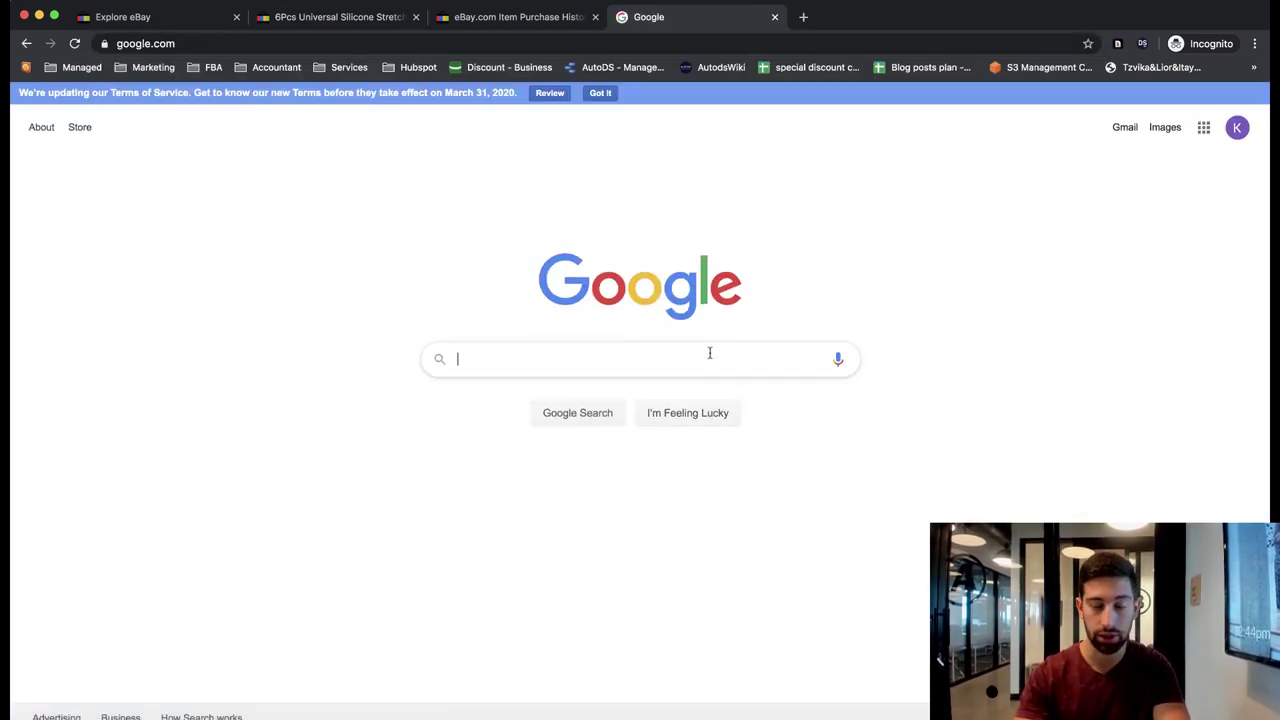
- Search Google for 'AUTODS HELPER' and open its Chrome Web Store page
text(AUTODS HELPER)
key(Return)
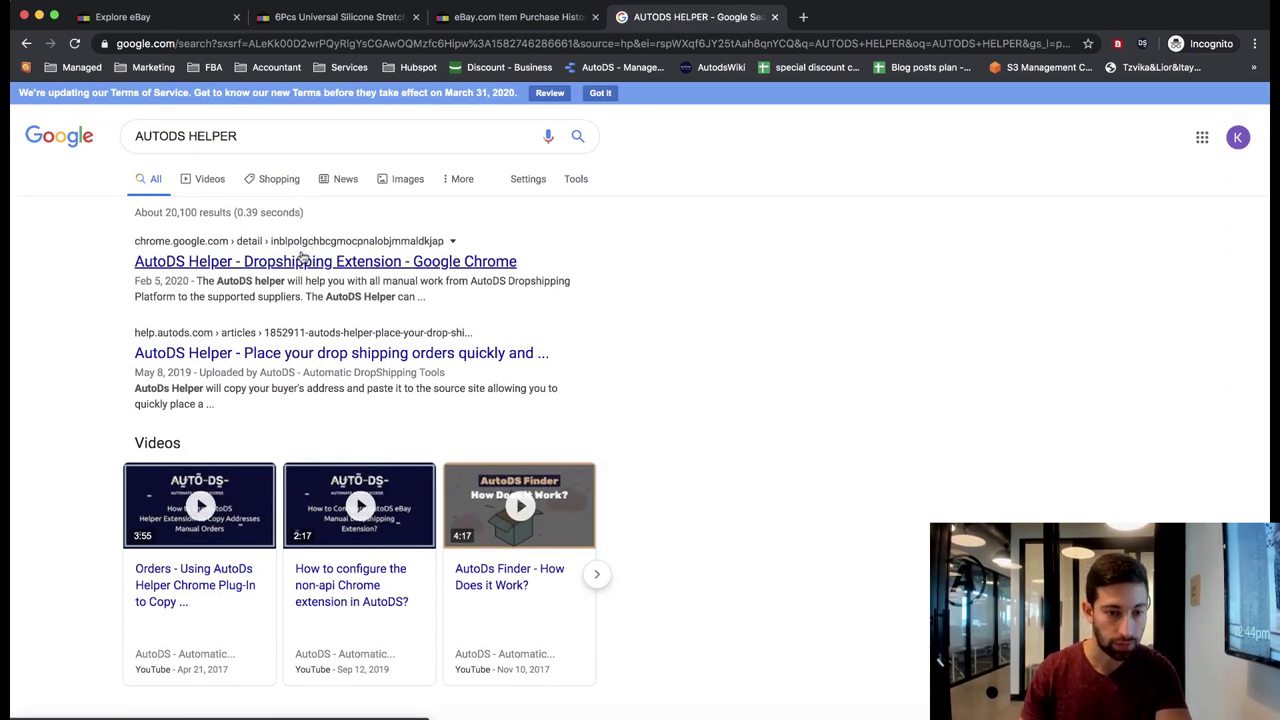
click(302, 260)
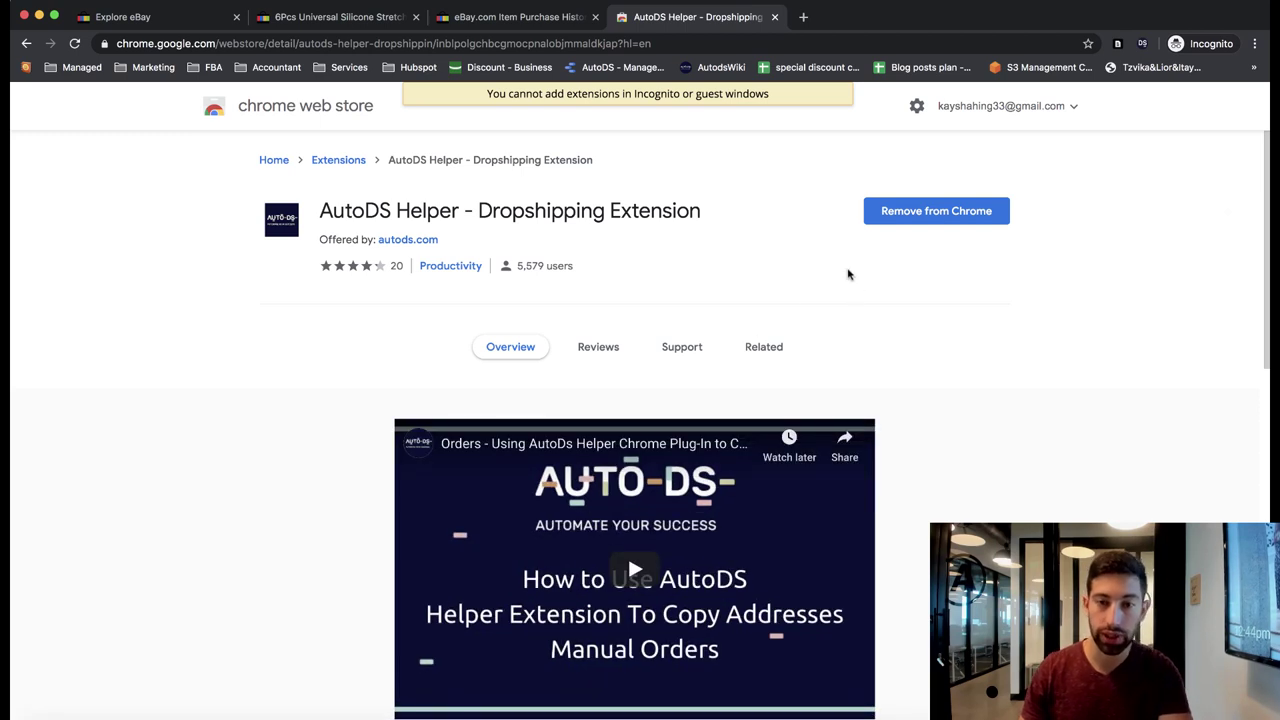
- Run the AutoDS Helper search for 'Universal Silicone Stretch' across all US suppliers
click(1142, 44)
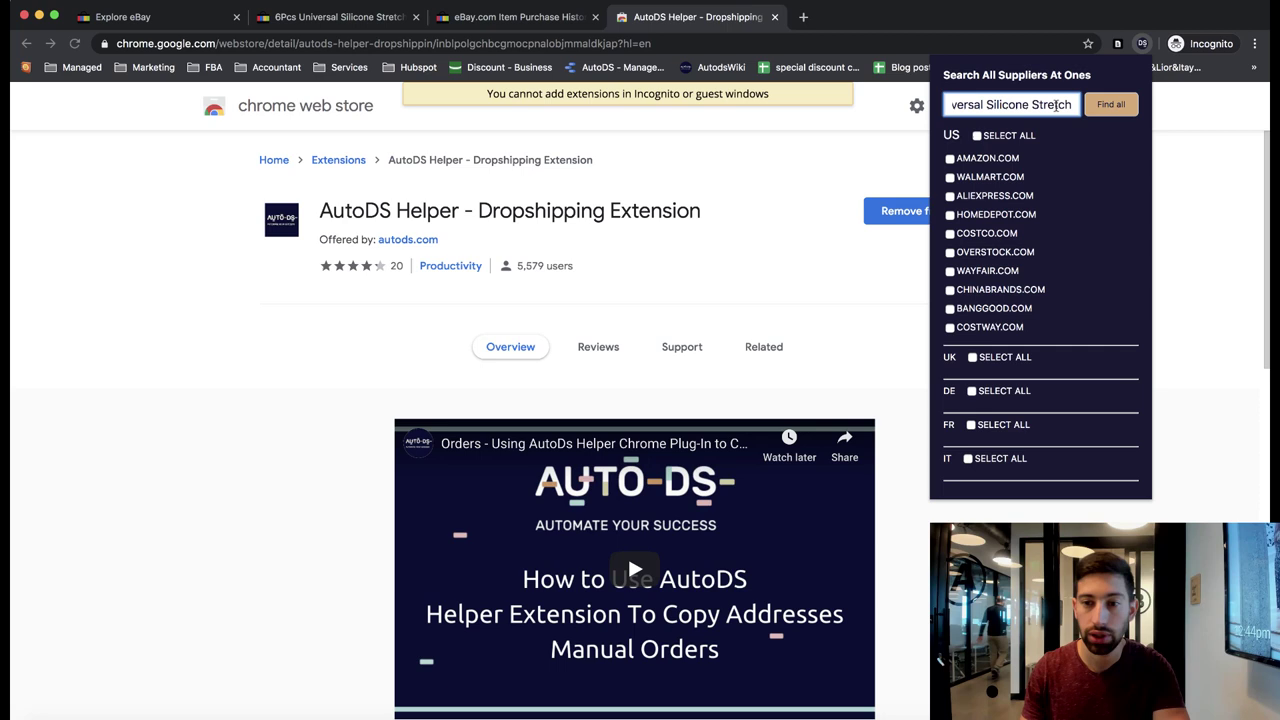
key(Left)
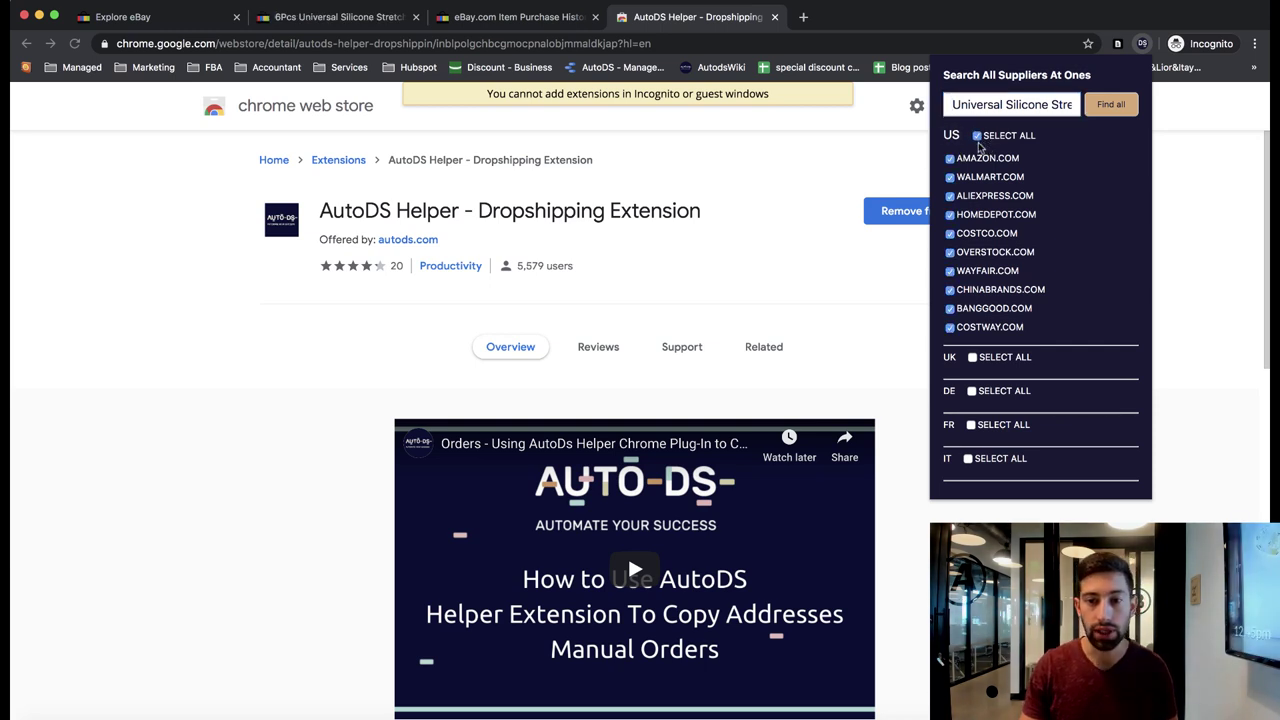
click(1108, 106)
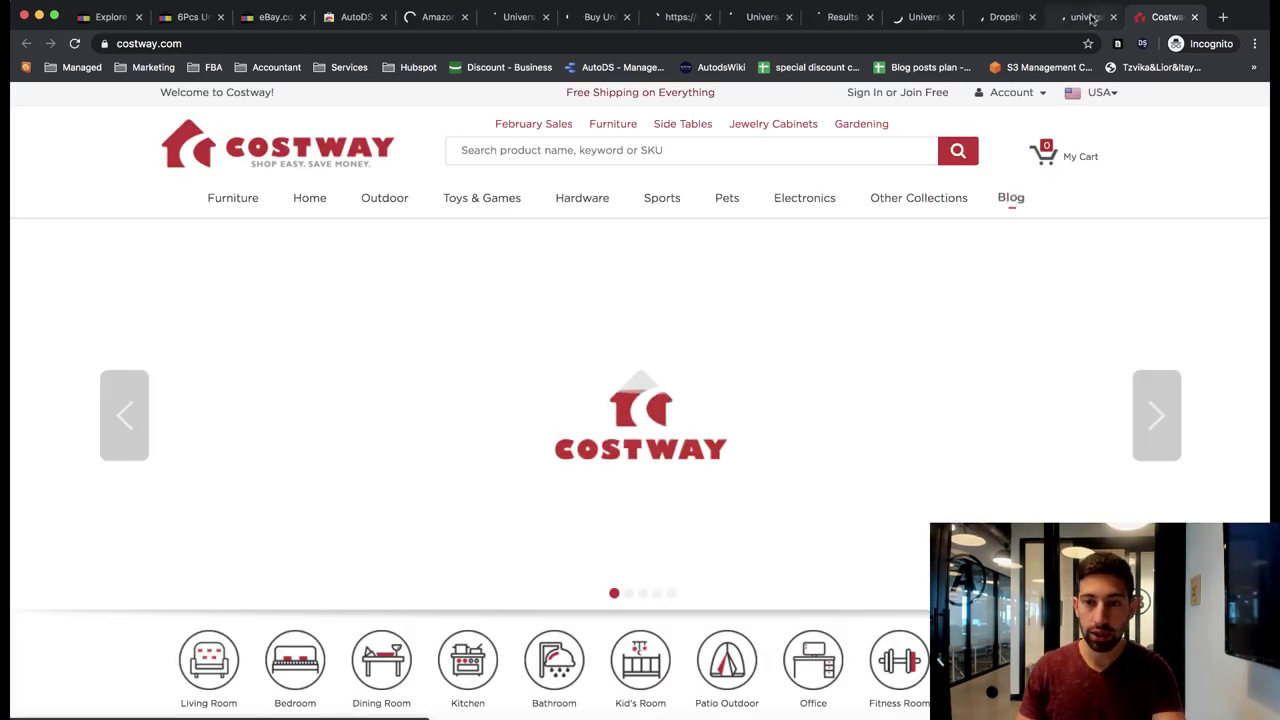
- Scroll through Amazon's silicone stretch lid results, priced about $4.99–$14.99
click(988, 18)
click(453, 18)
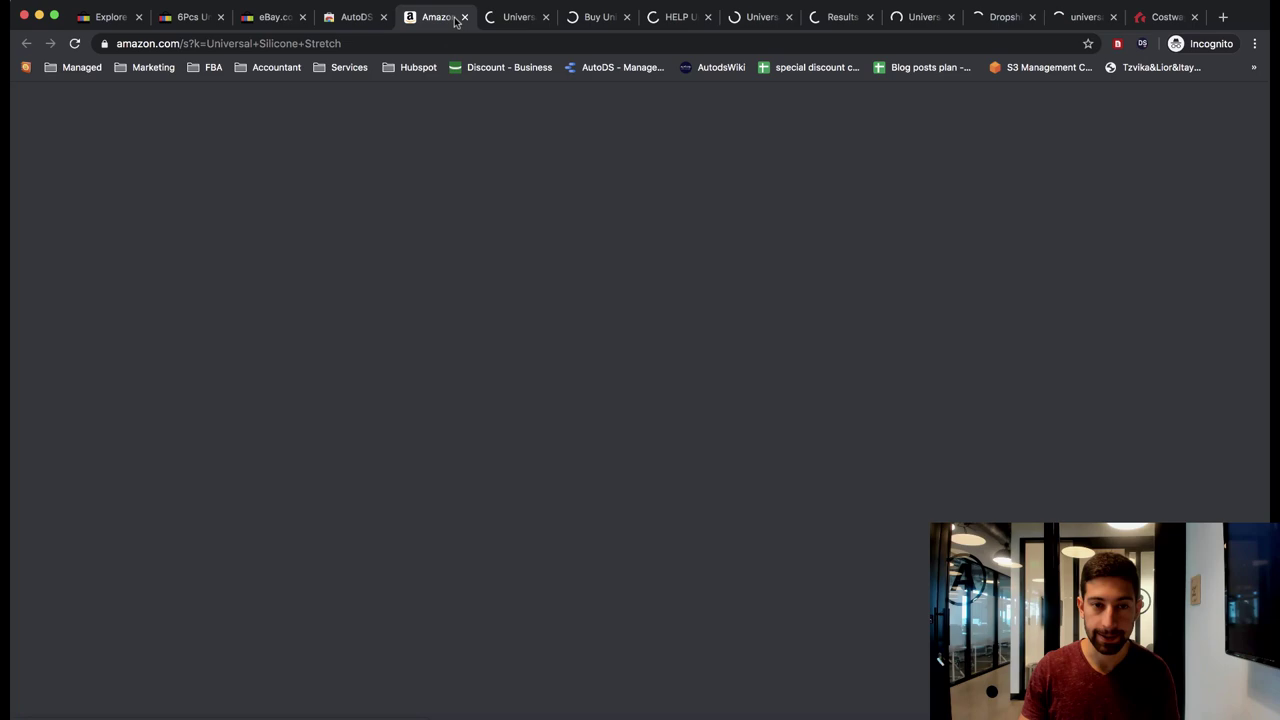
scroll(513, 320, down, 1)
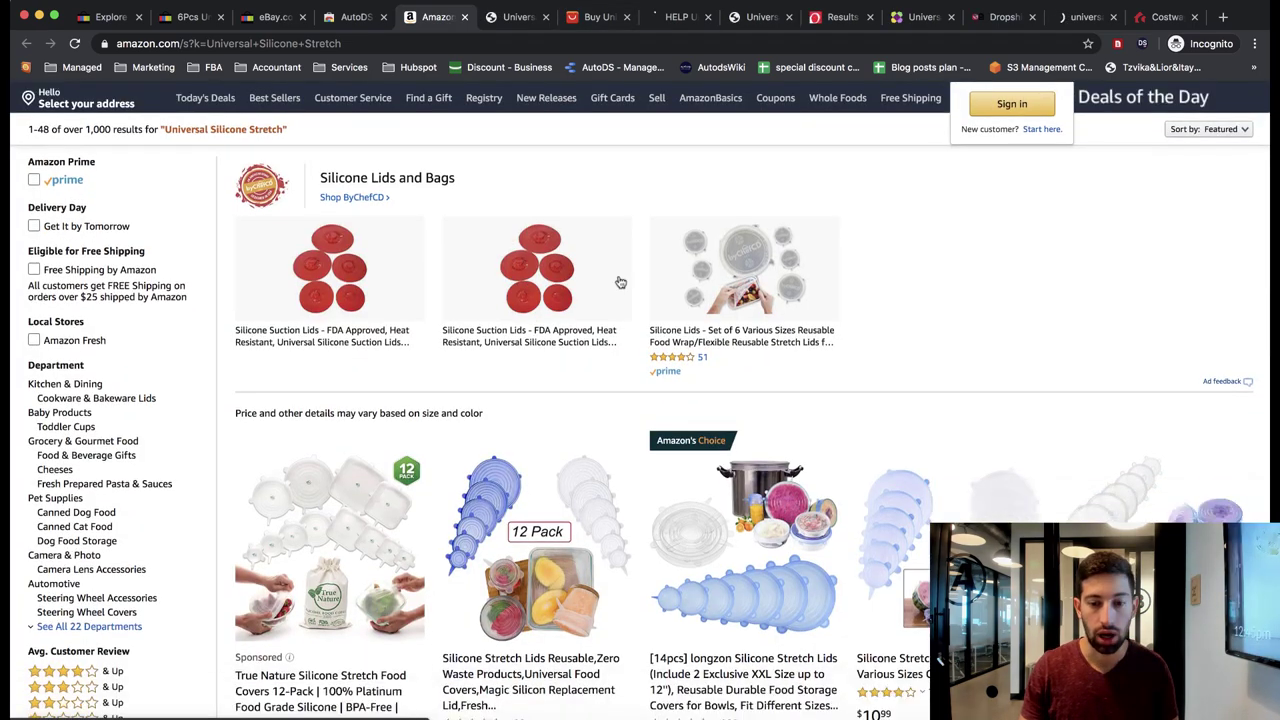
scroll(500, 118, down, 3)
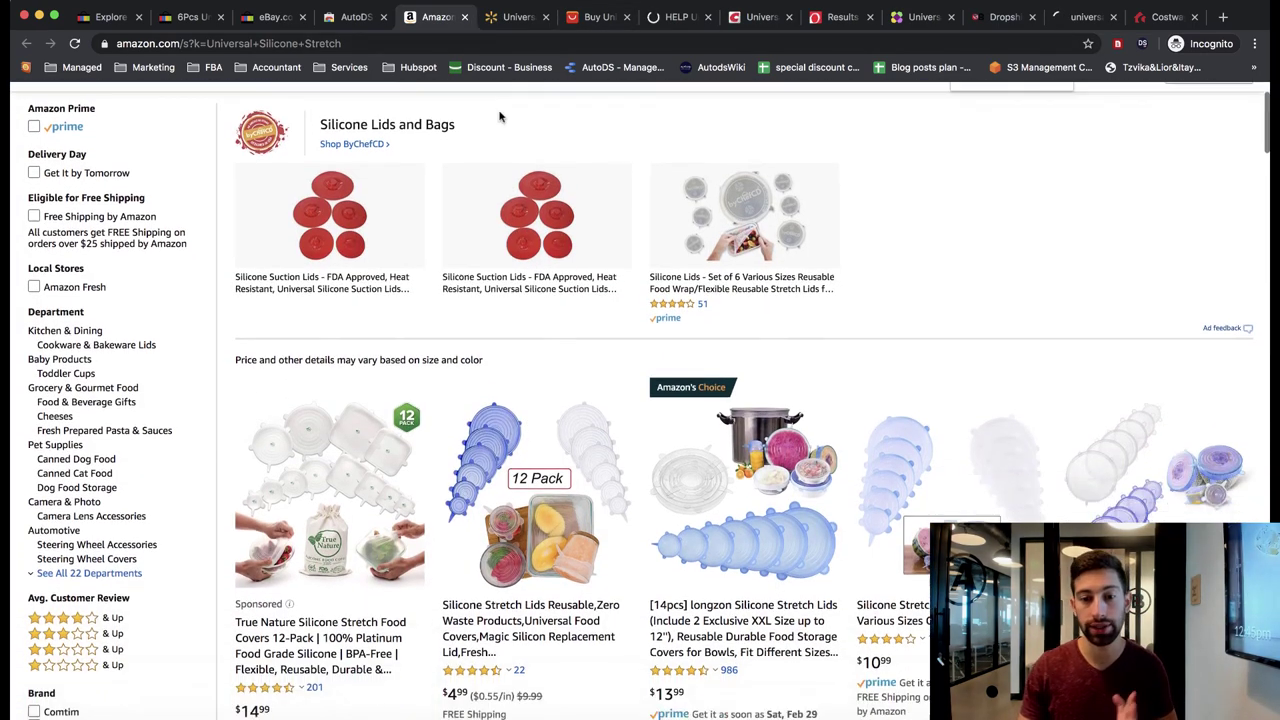
scroll(500, 118, down, 6)
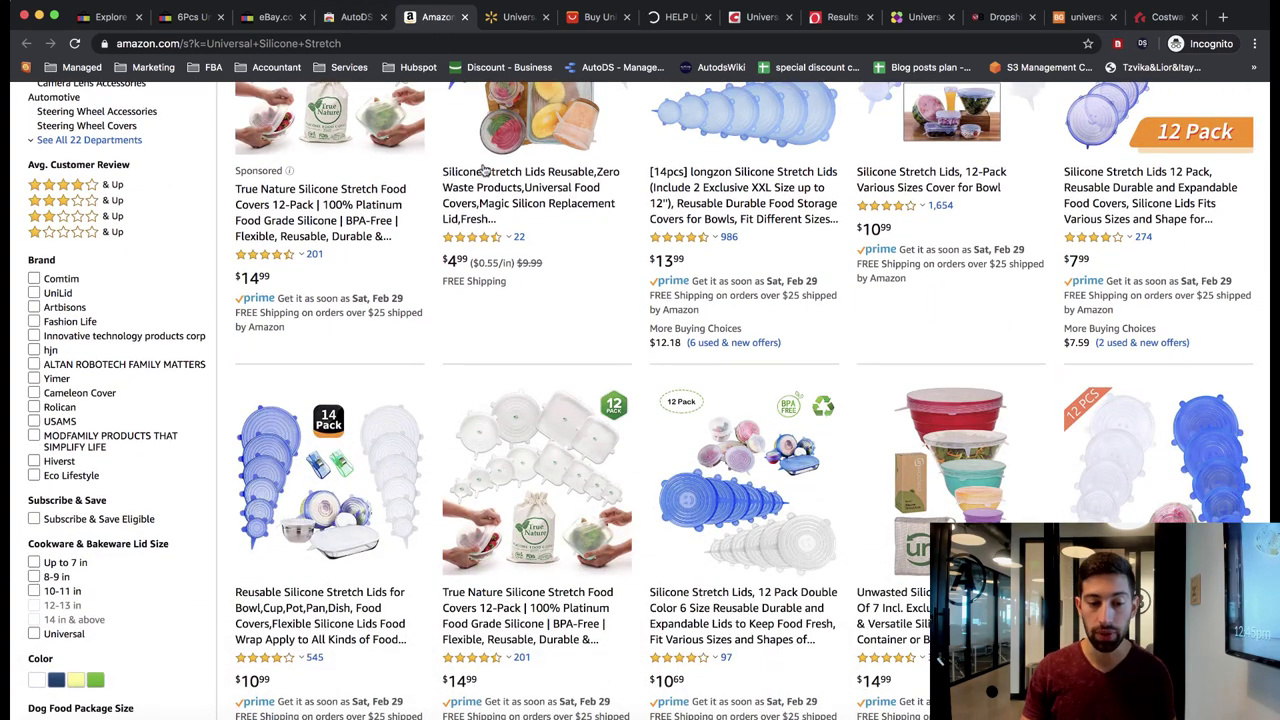
scroll(490, 173, down, 2)
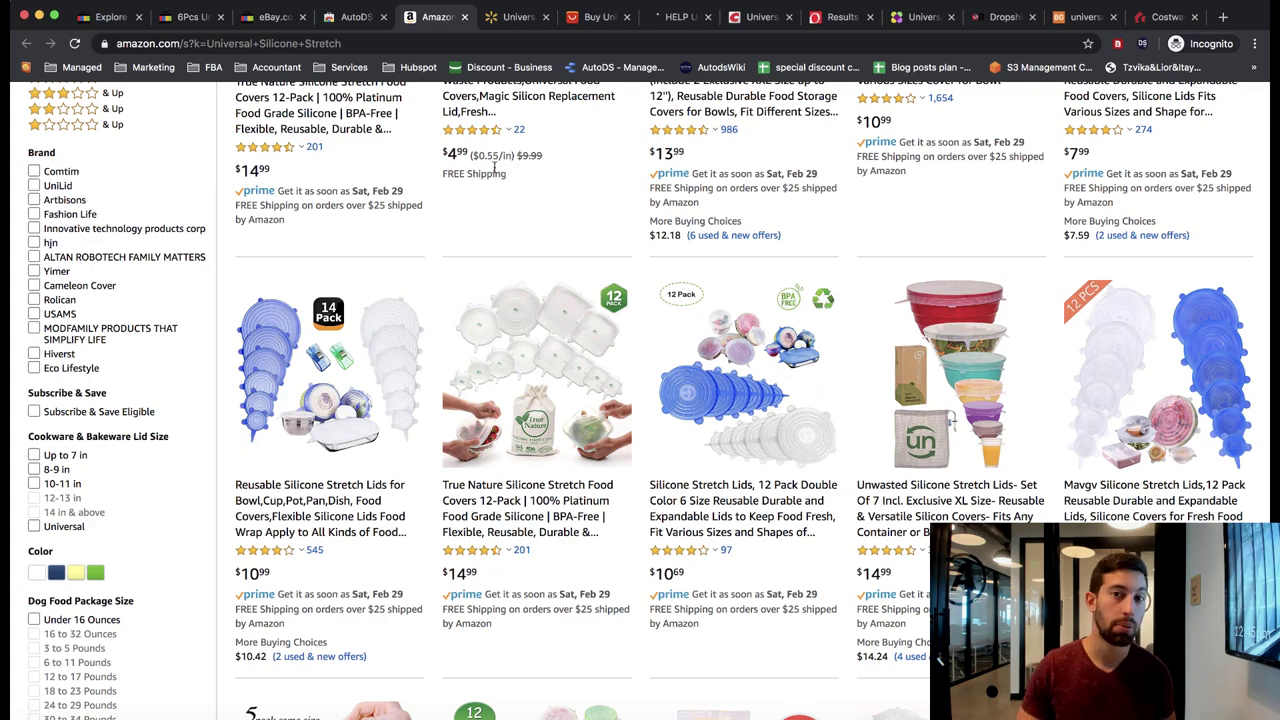
scroll(574, 247, down, 5)
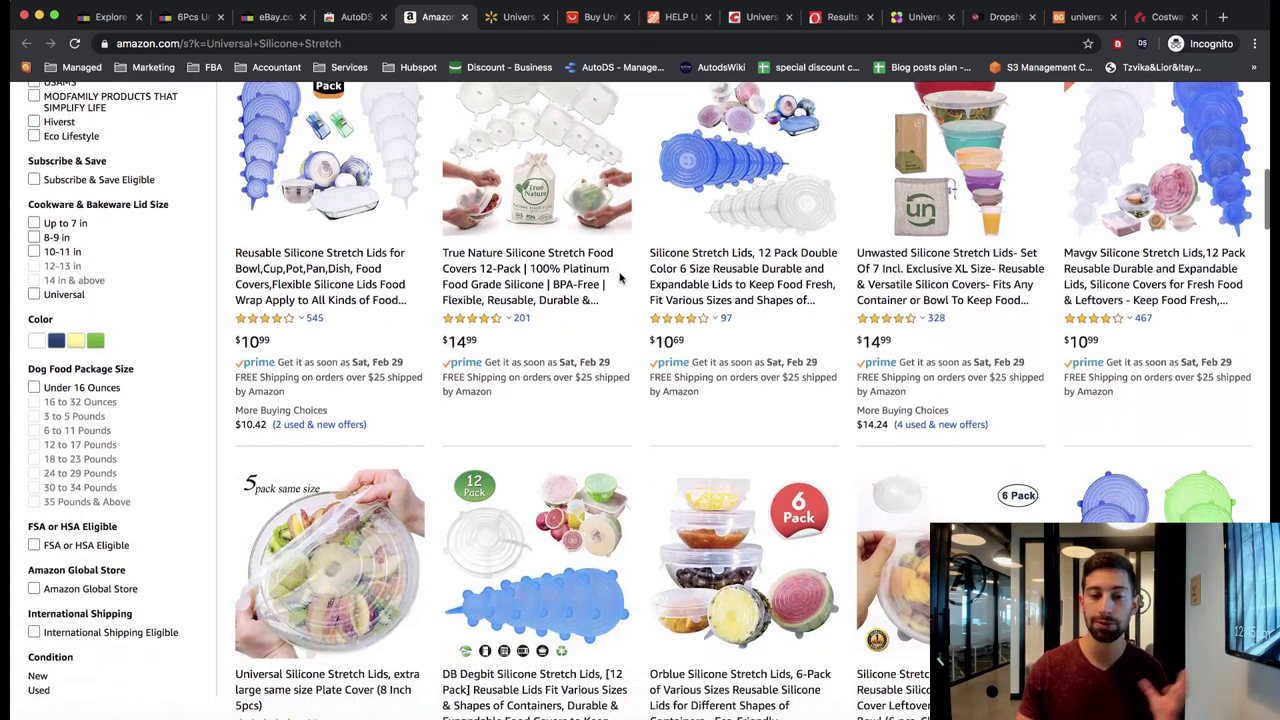
scroll(620, 278, down, 4)
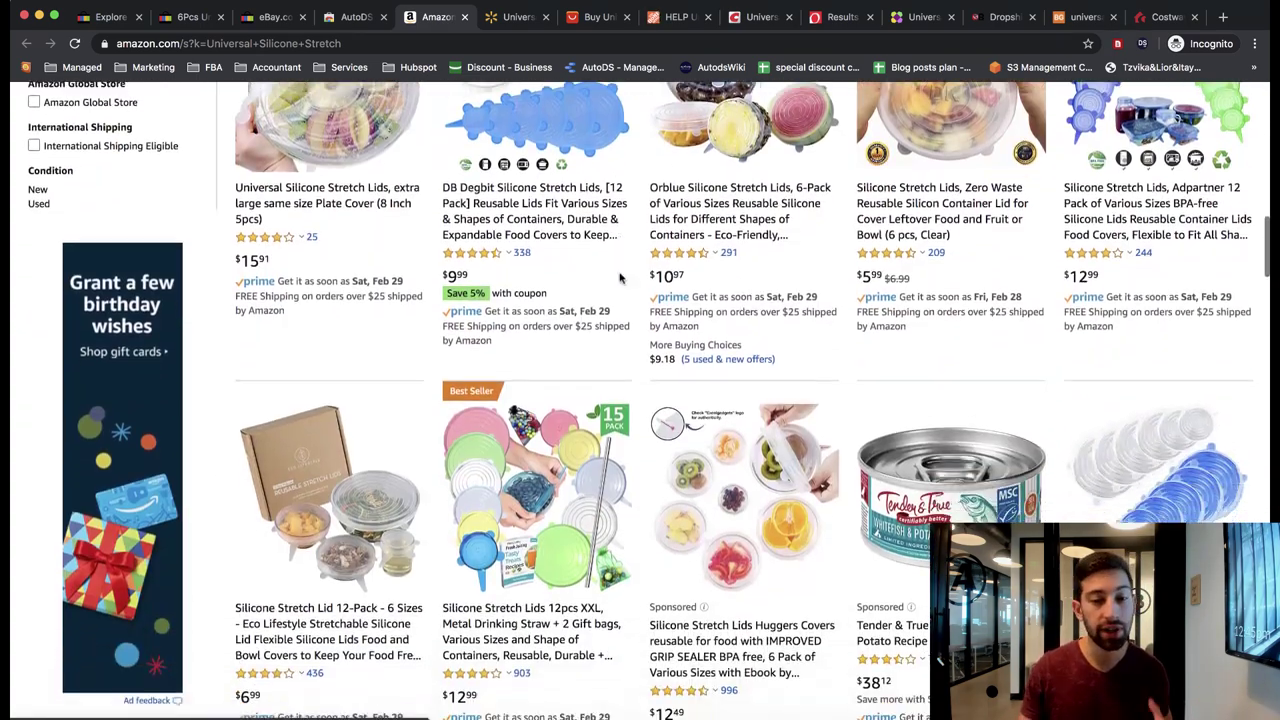
scroll(622, 263, down, 3)
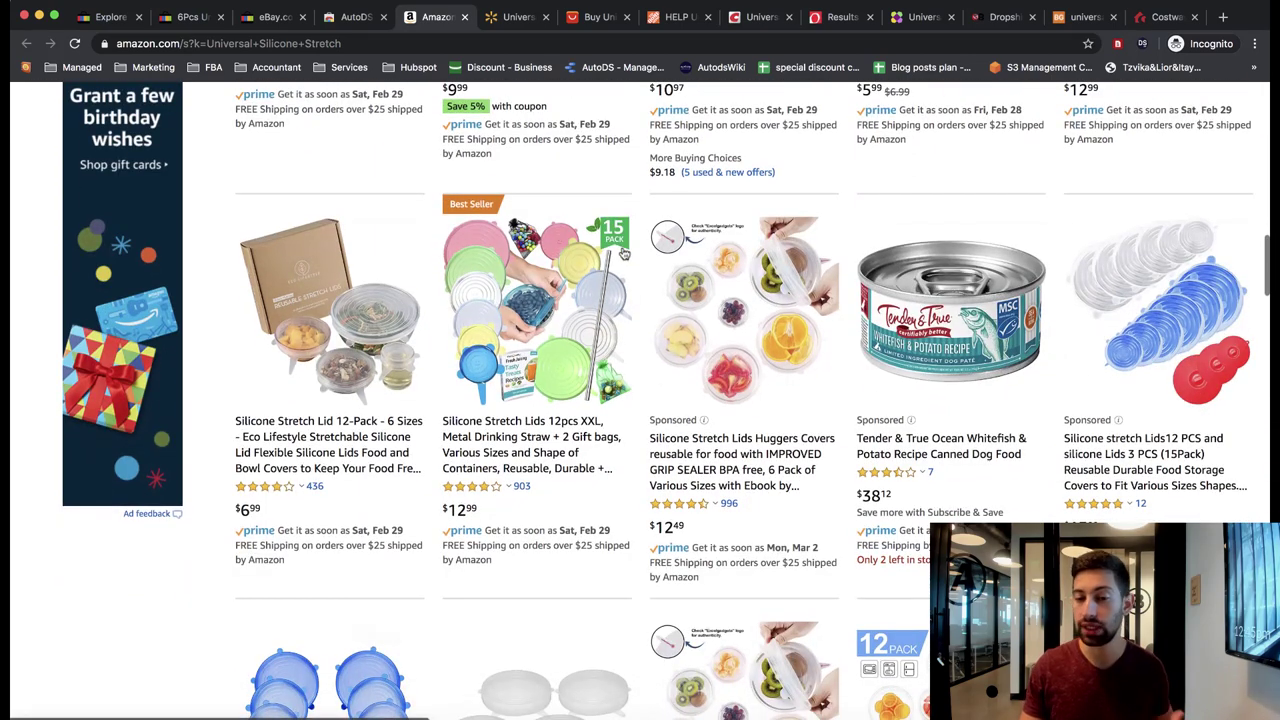
- Switch back to the eBay silicone lid listing and skim its description
click(270, 17)
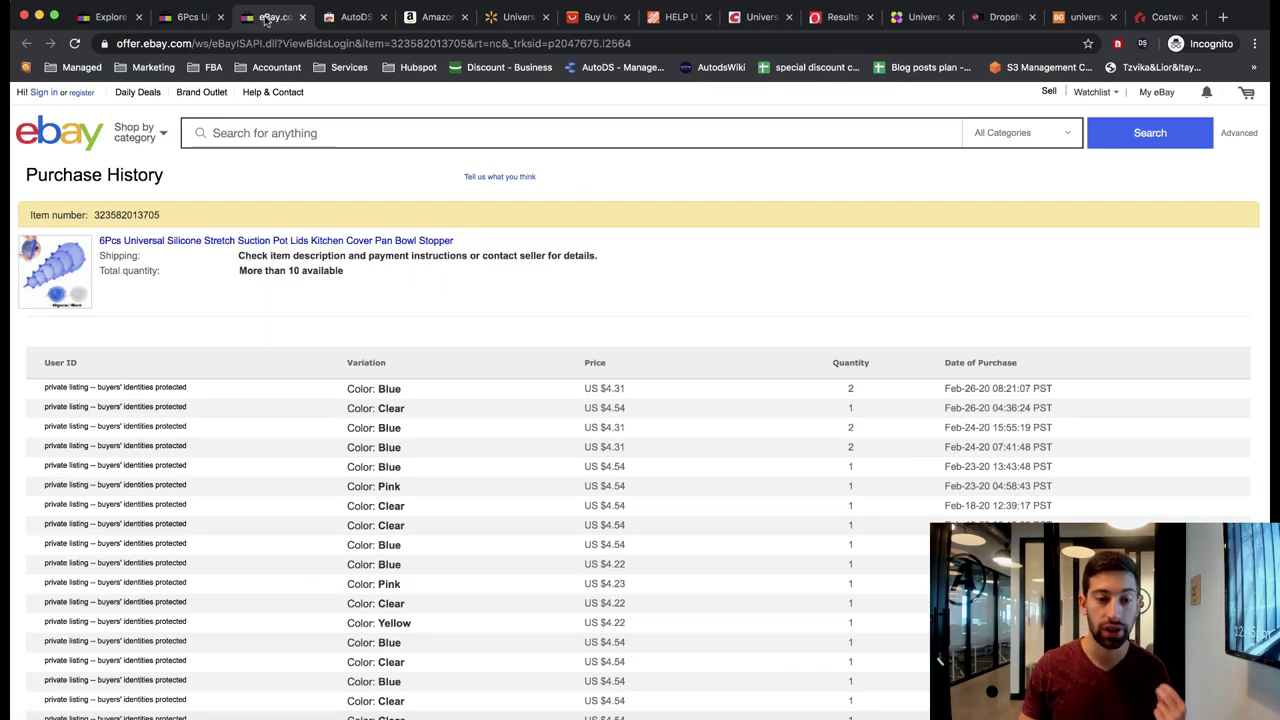
click(192, 17)
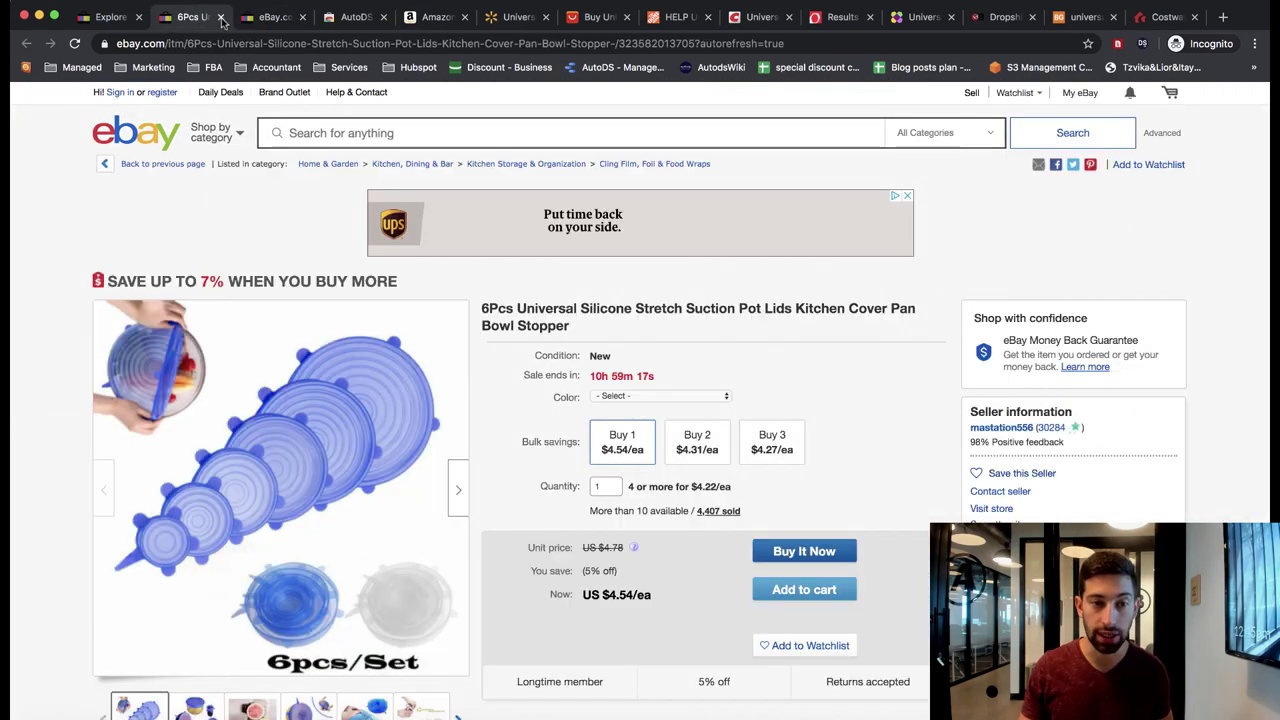
drag(912, 323, 480, 315)
click(688, 342)
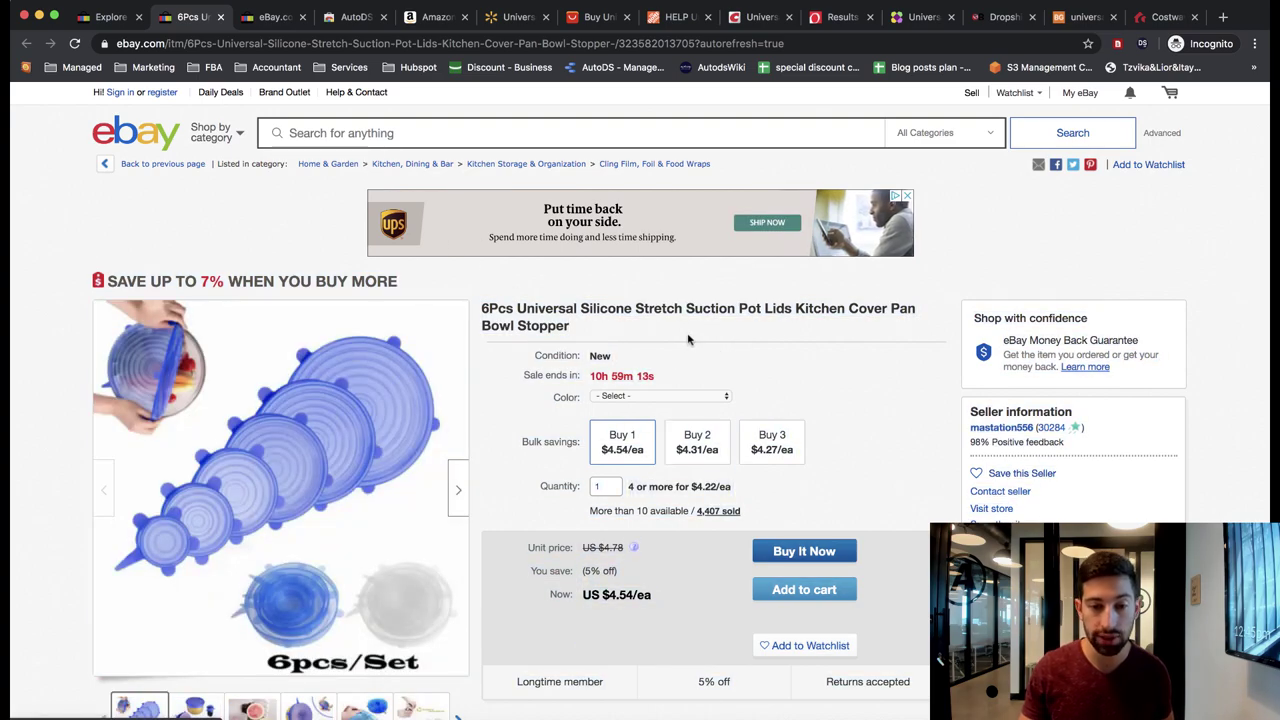
scroll(688, 340, down, 15)
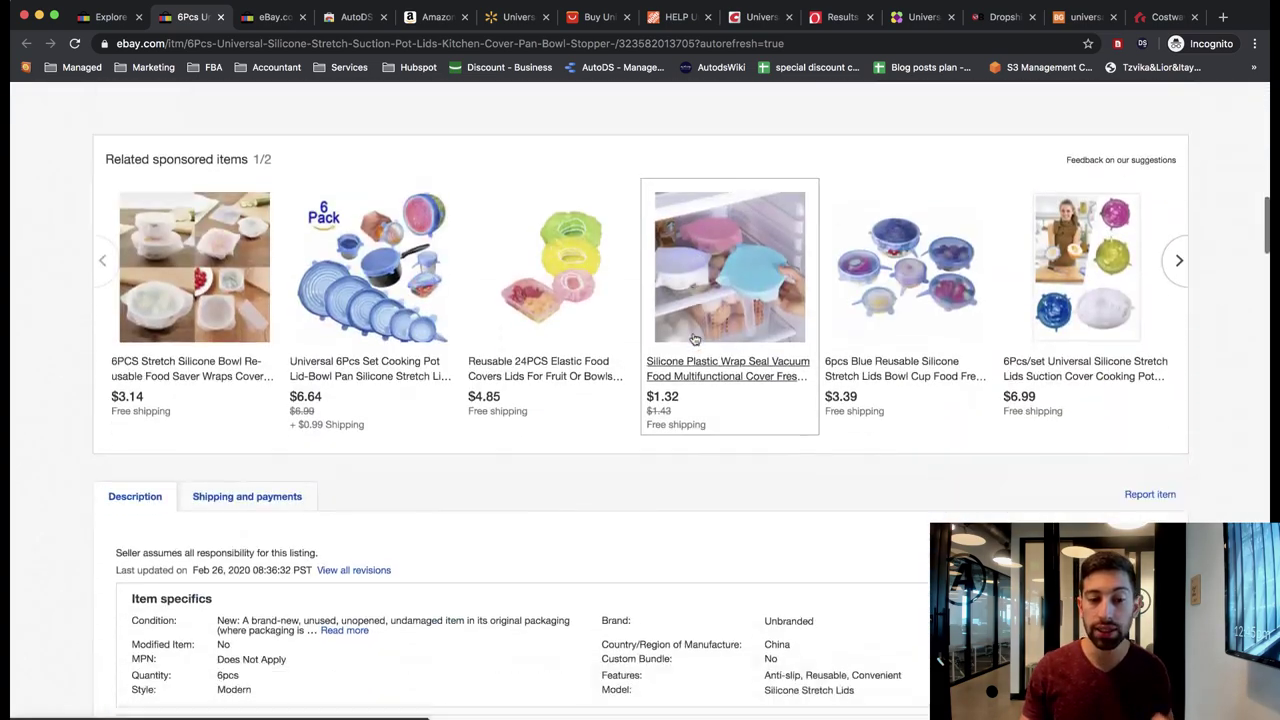
scroll(694, 340, up, 15)
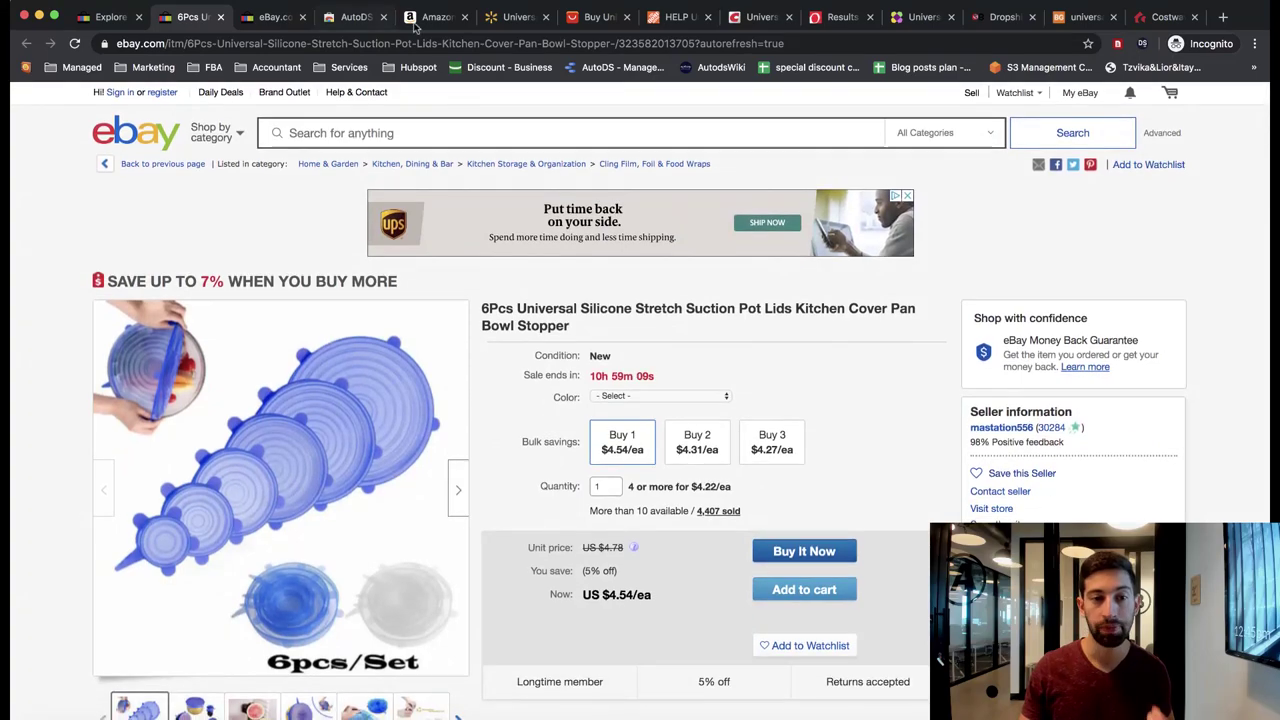
- On Amazon's Universal Silicone Stretch results, scroll up and down comparing more lid listings
click(414, 22)
scroll(733, 380, down, 5)
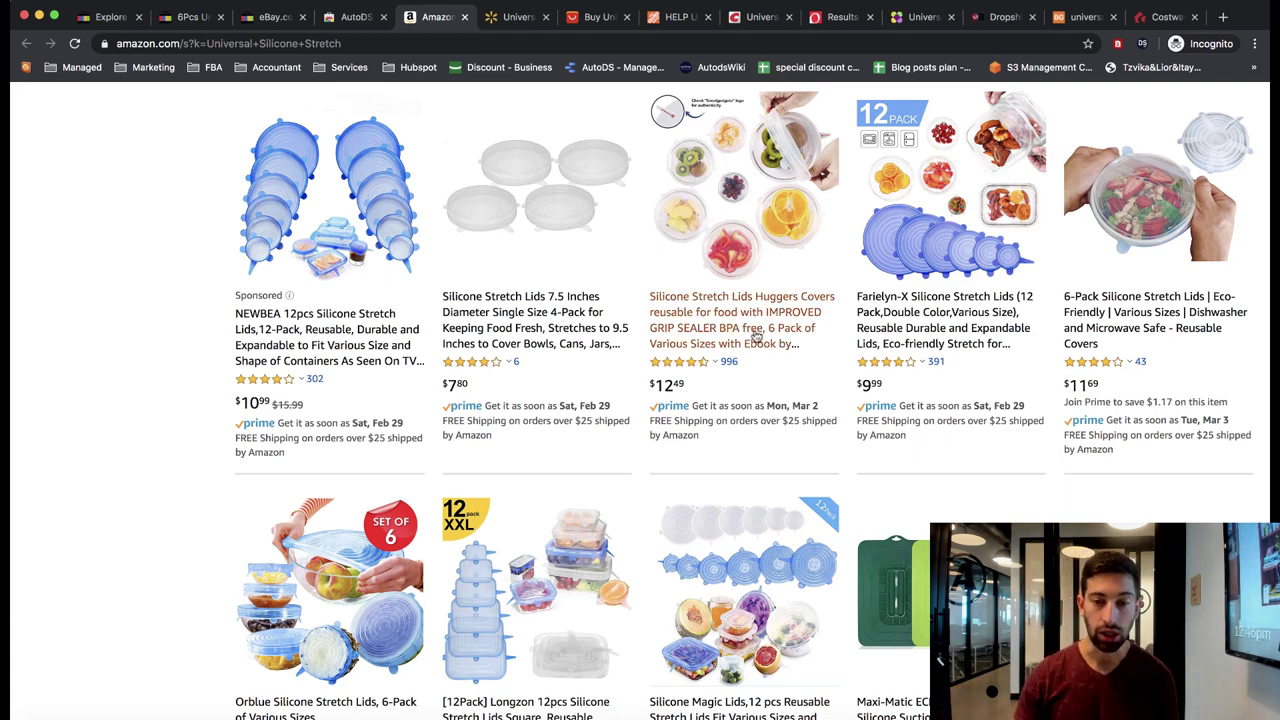
scroll(757, 338, down, 5)
scroll(368, 403, down, 4)
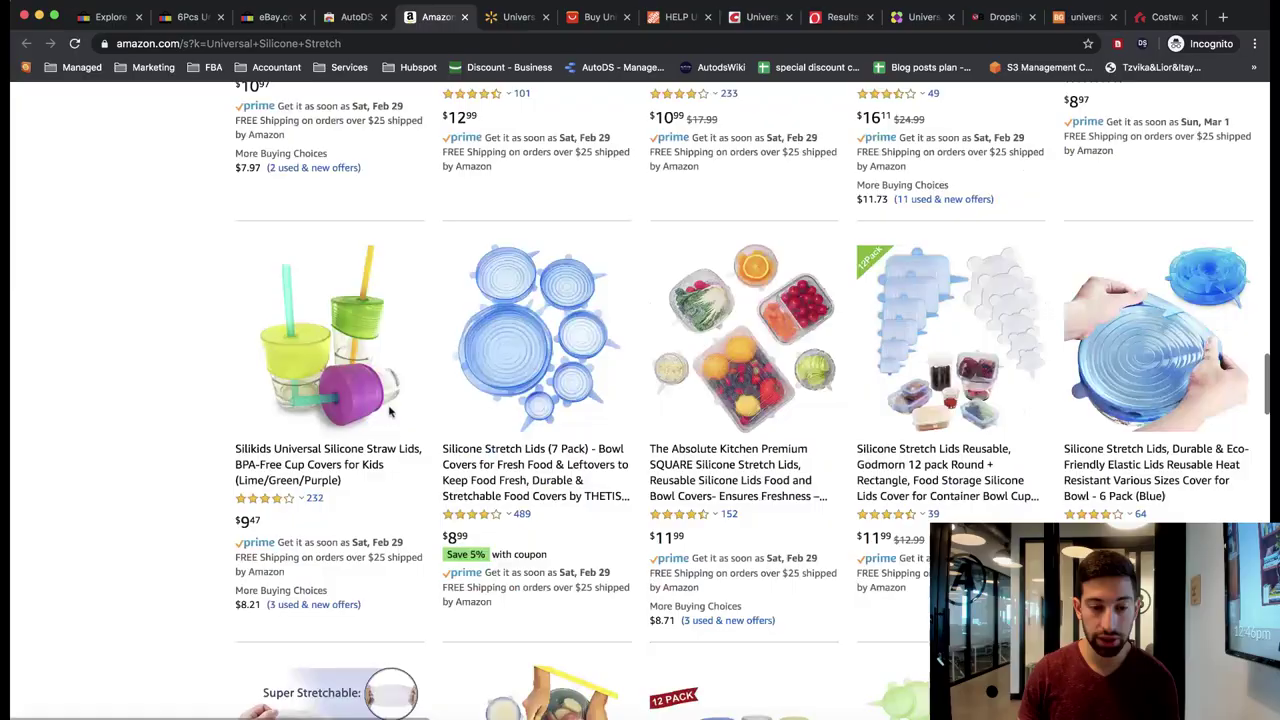
scroll(450, 405, up, 9)
scroll(450, 405, up, 12)
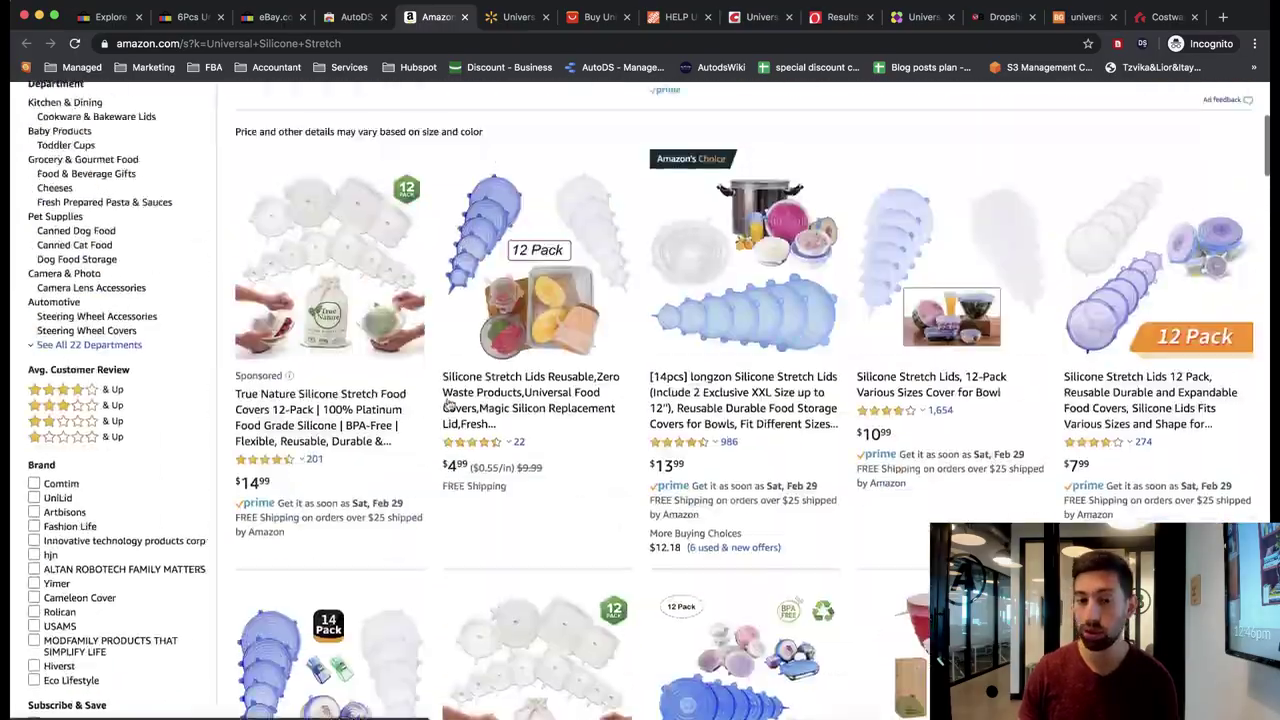
scroll(492, 417, down, 4)
scroll(492, 417, down, 4)
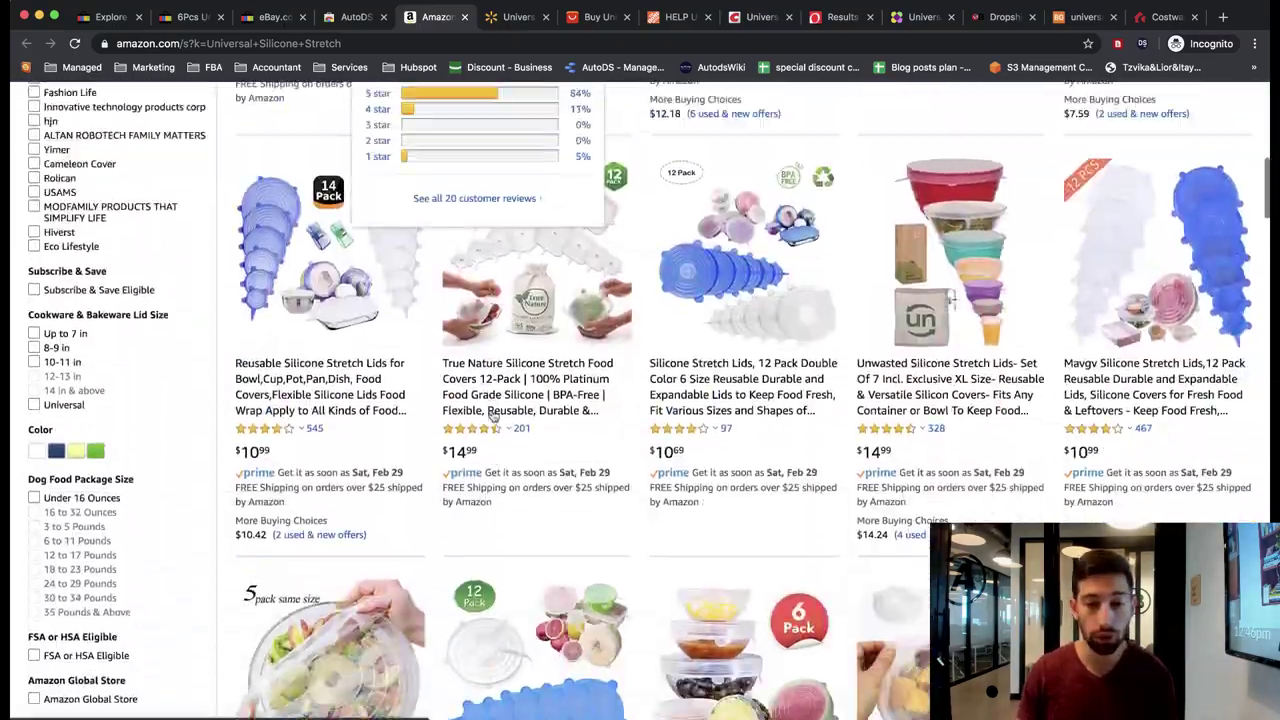
scroll(580, 380, up, 3)
scroll(670, 333, down, 3)
scroll(670, 333, down, 4)
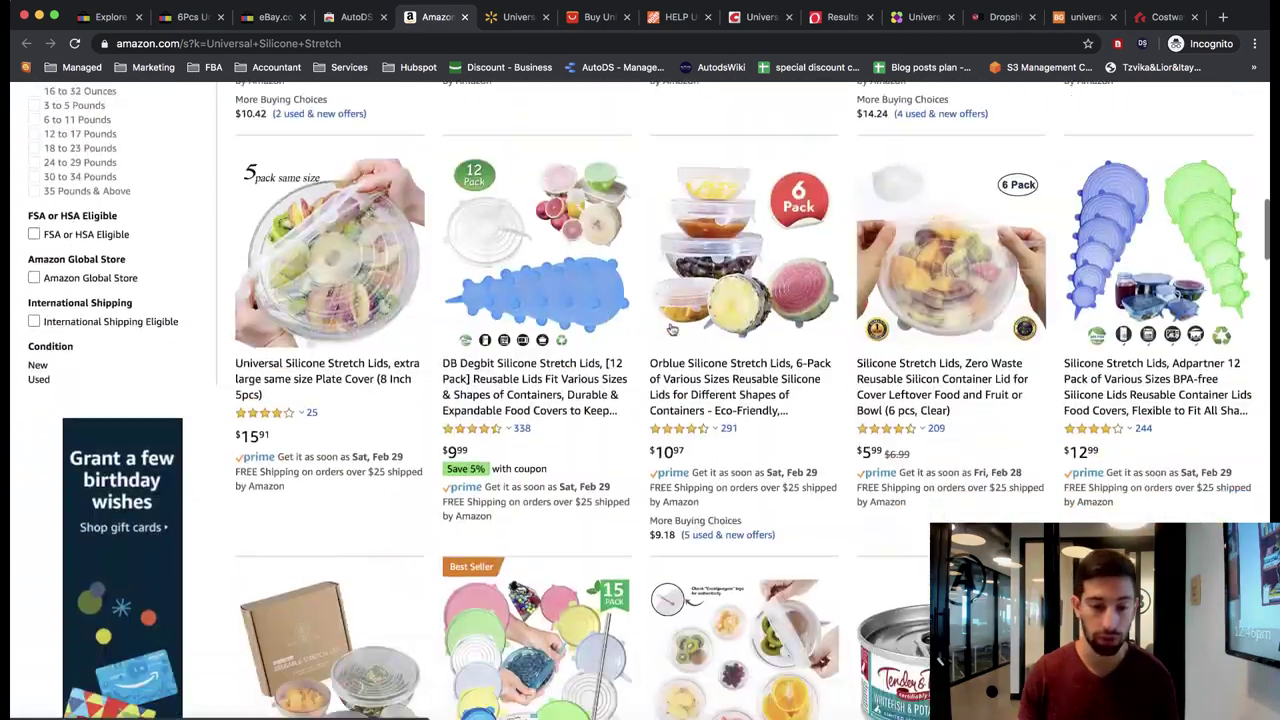
scroll(670, 333, up, 12)
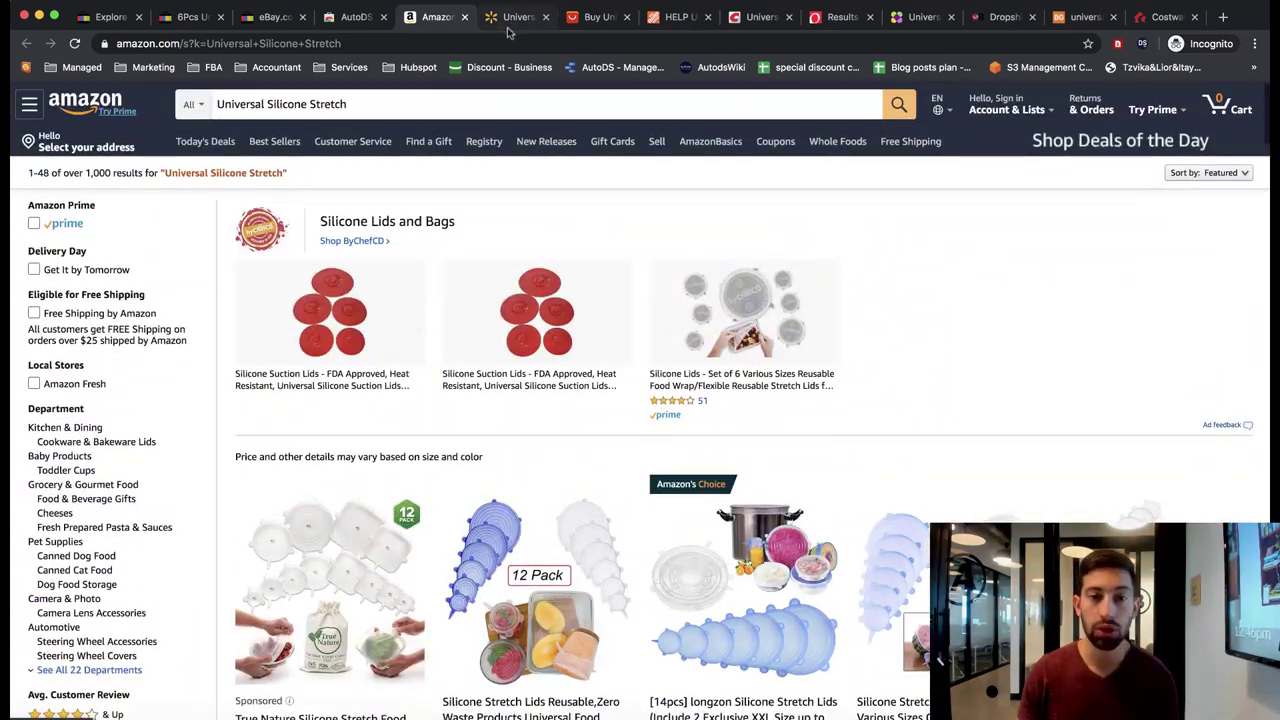
- Compare the Walmart and AliExpress results for the Universal Silicone Stretch search
click(512, 20)
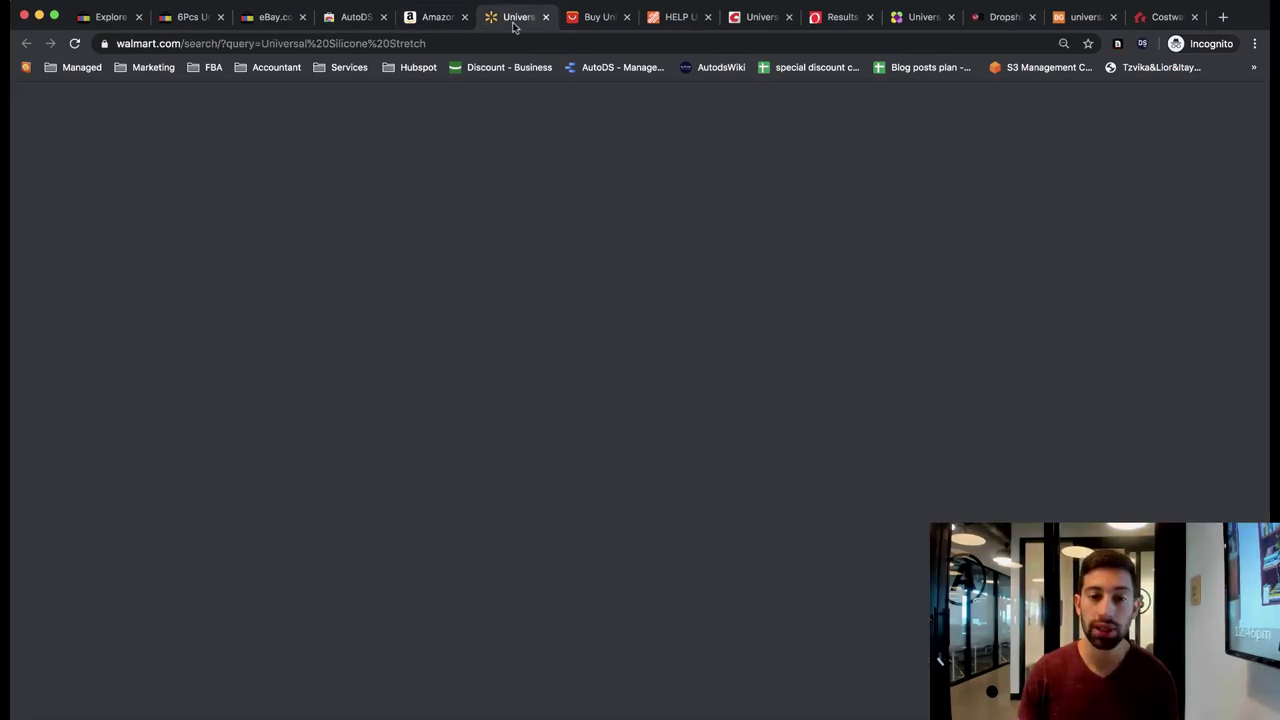
scroll(668, 277, down, 2)
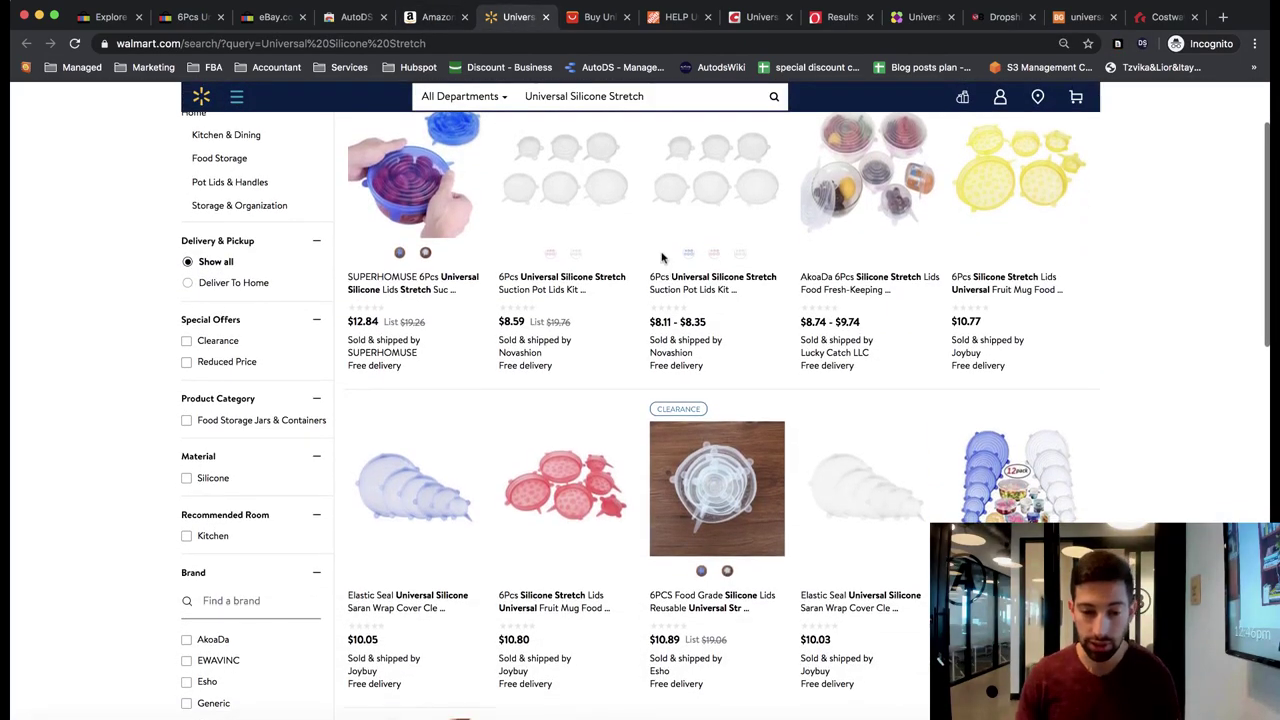
scroll(661, 258, up, 1)
scroll(620, 200, down, 5)
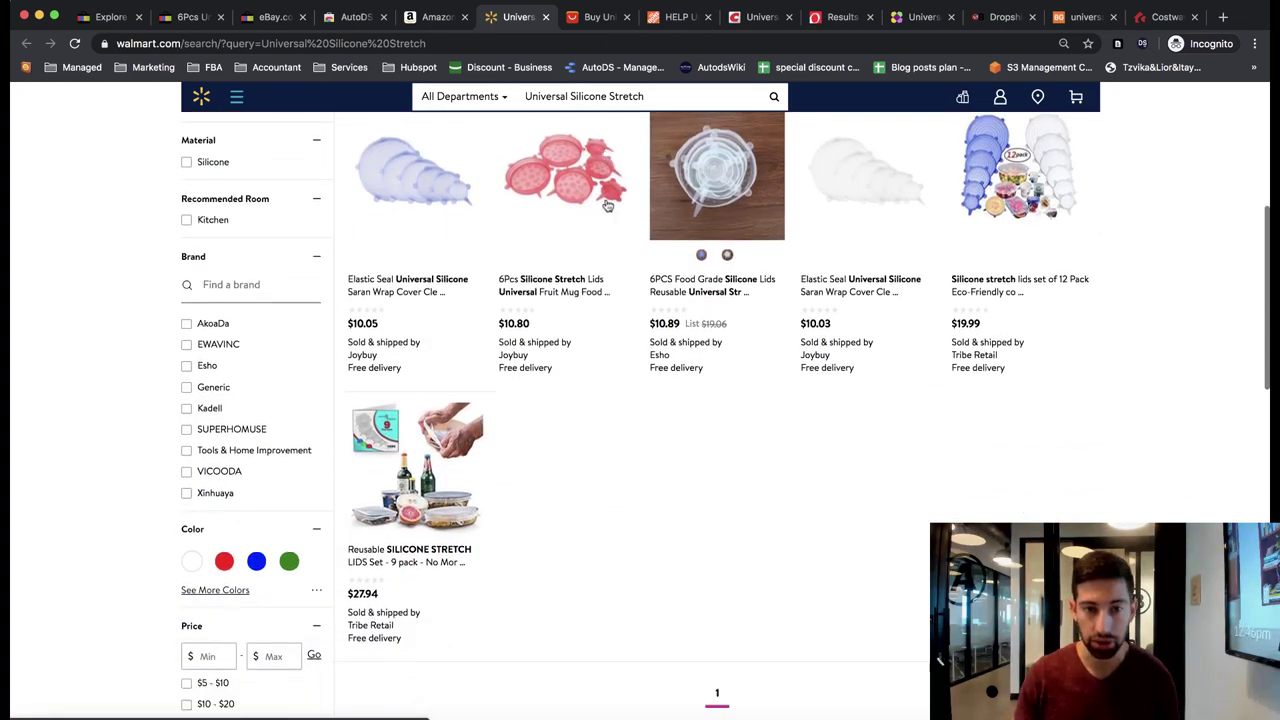
scroll(619, 134, down, 2)
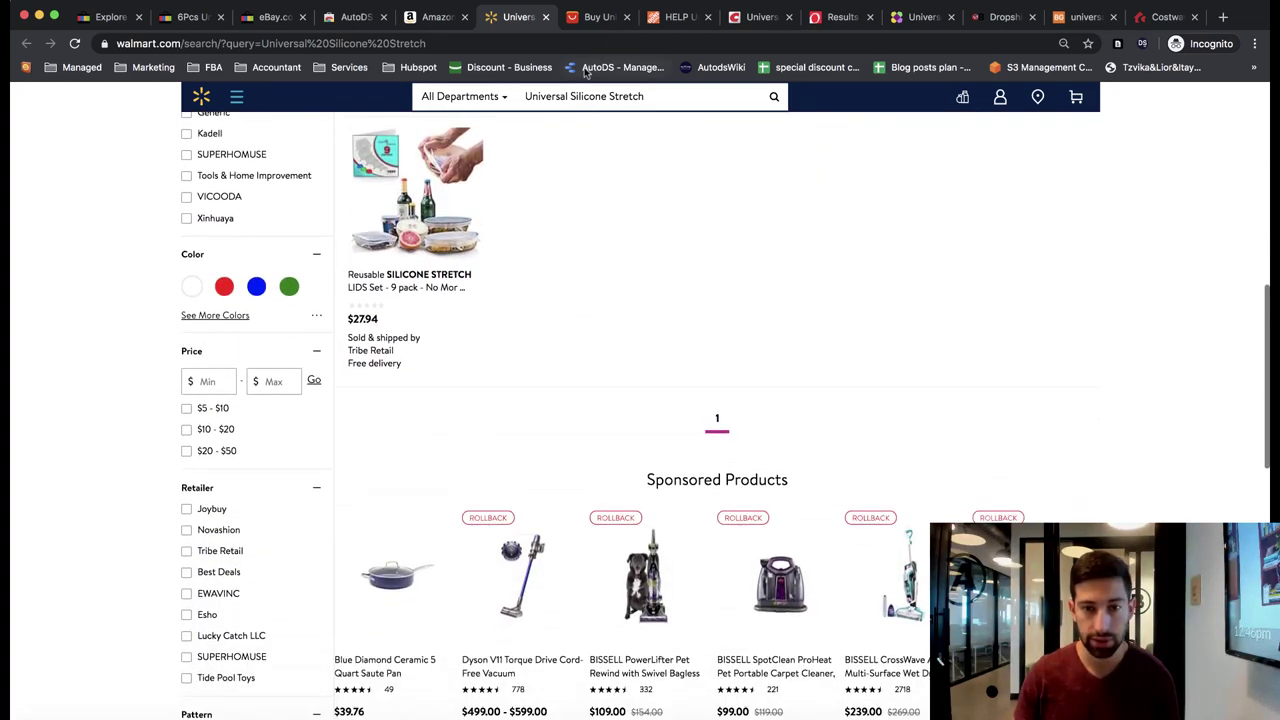
click(600, 17)
scroll(553, 255, down, 3)
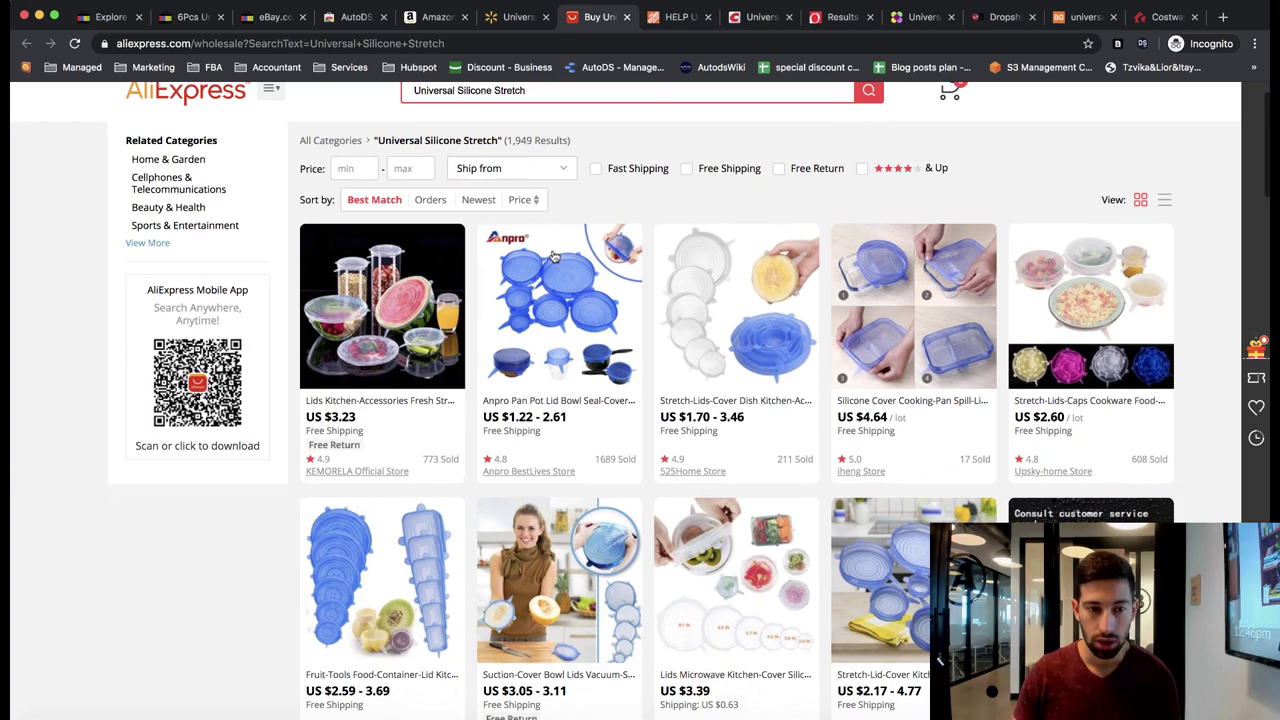
- Close the Amazon, Walmart, Home Depot, Costco and Overstock tabs
click(450, 20)
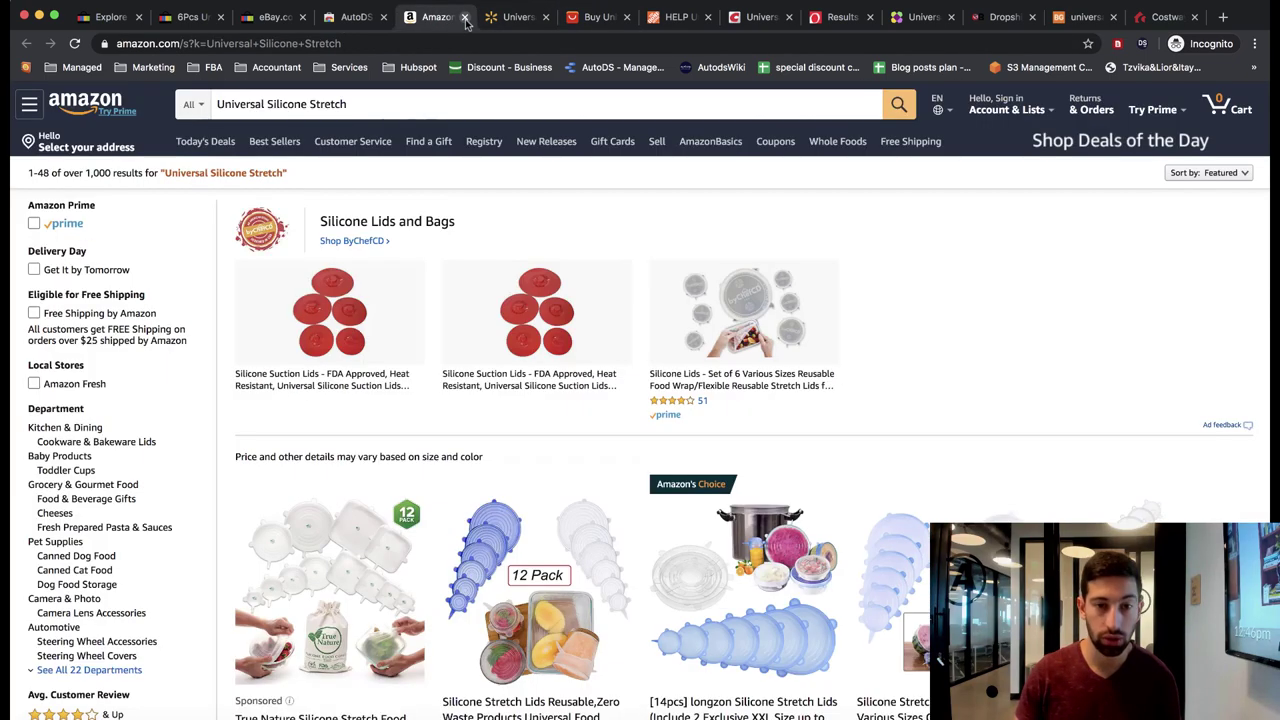
click(465, 18)
click(465, 18)
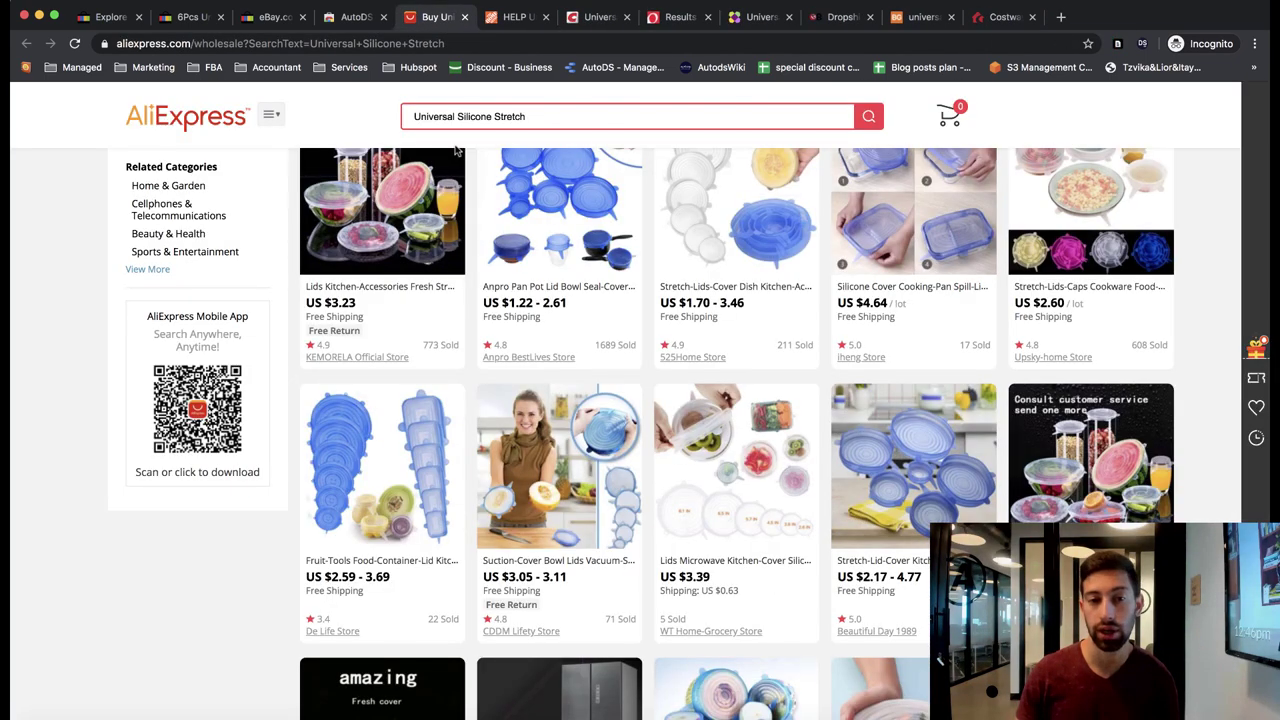
click(582, 18)
scroll(708, 254, down, 5)
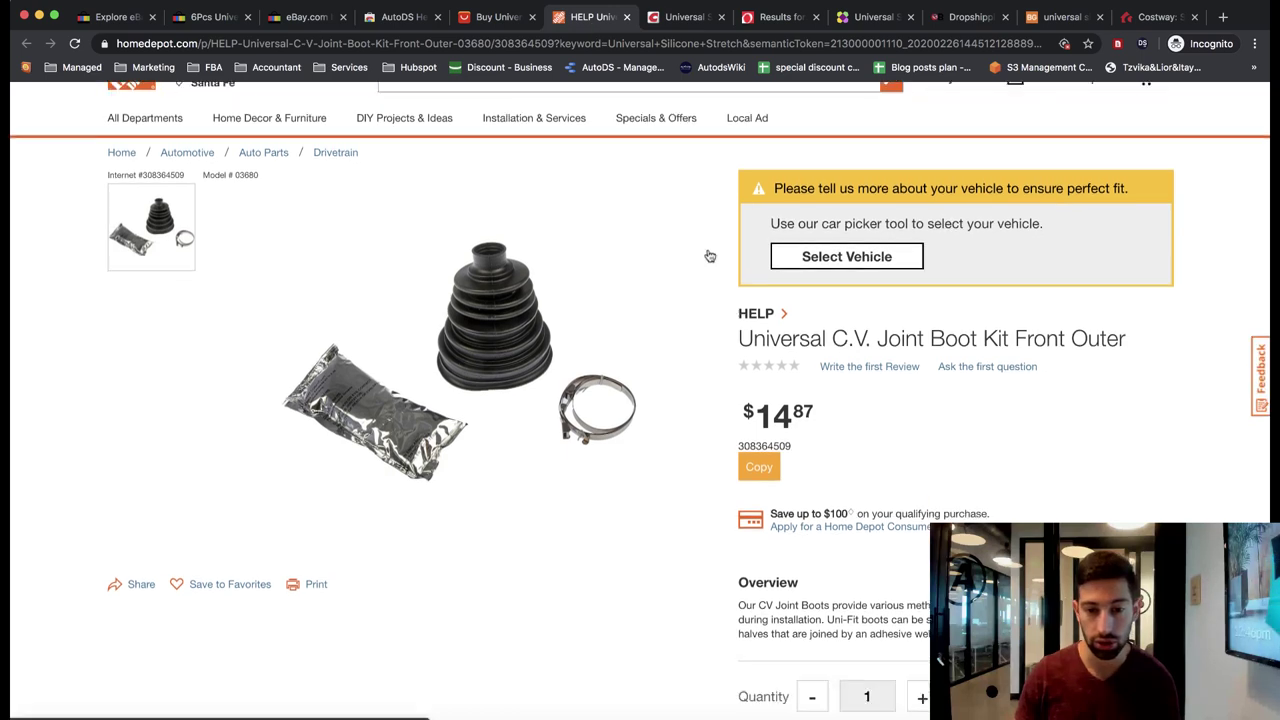
click(628, 18)
click(628, 18)
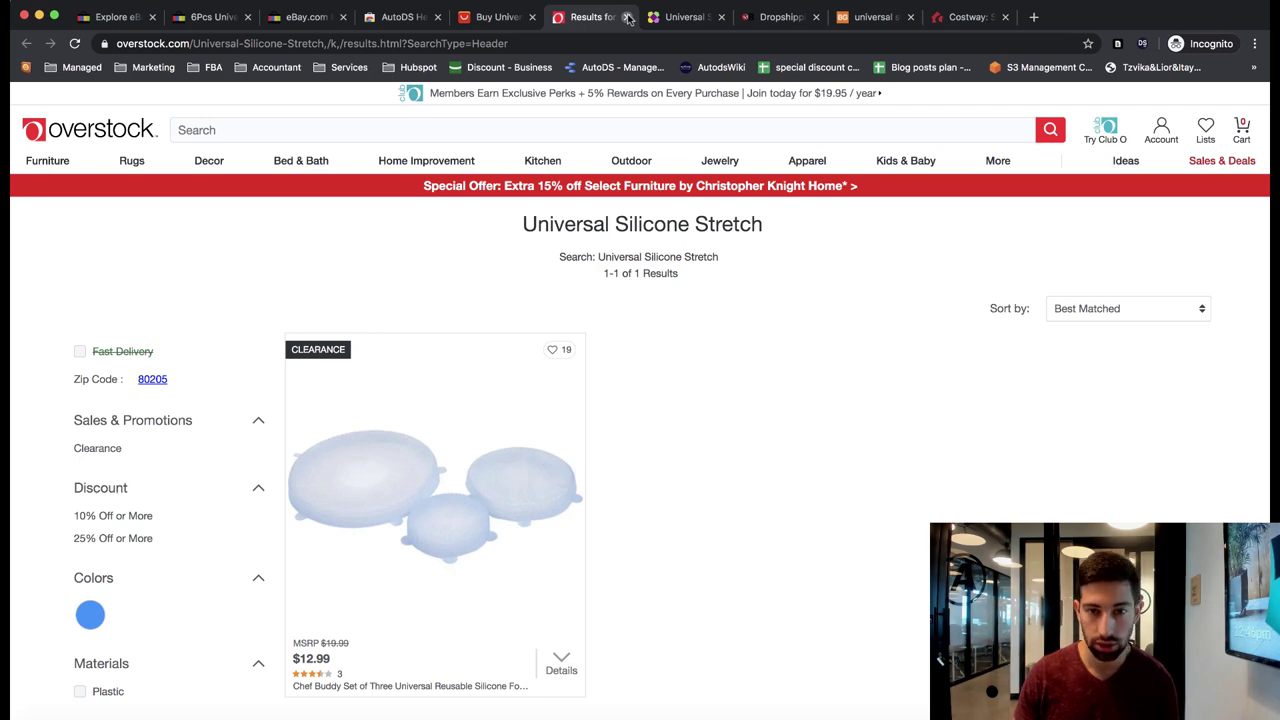
click(628, 18)
- Review the AliExpress results, then land on Wayfair's silicone stretch lids ($19.76–$30.99)
scroll(487, 413, down, 3)
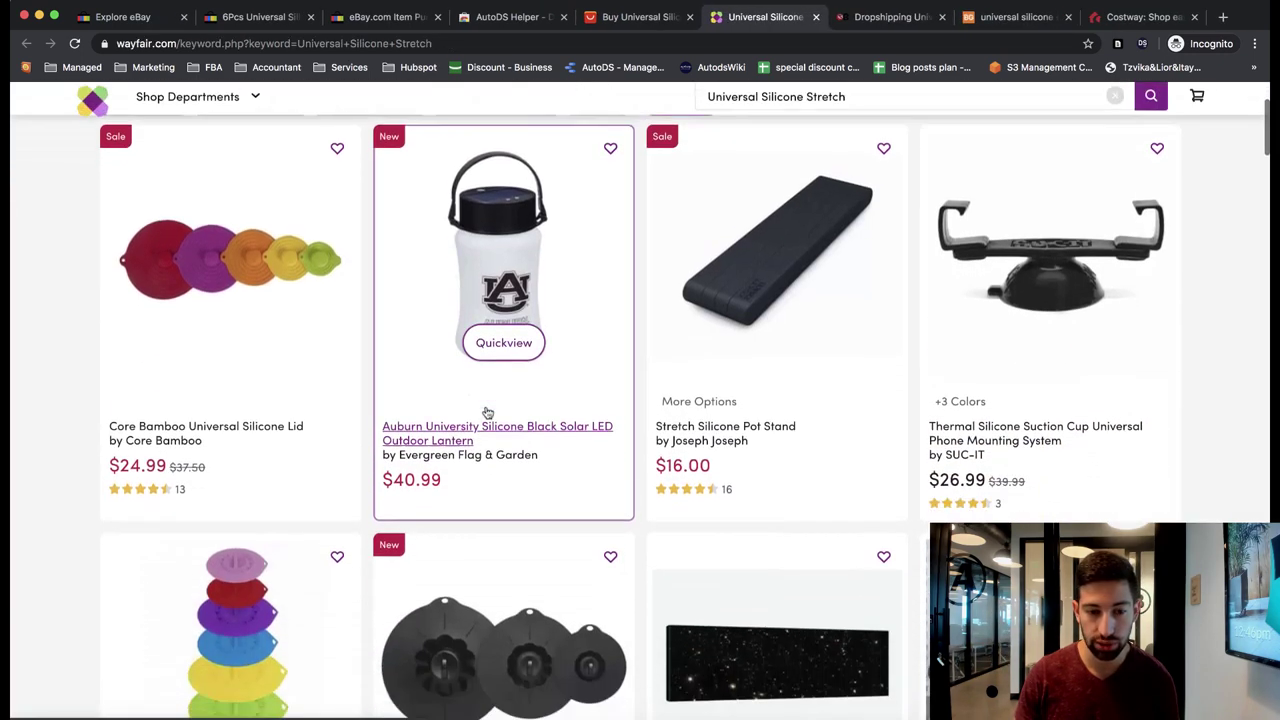
scroll(487, 413, down, 5)
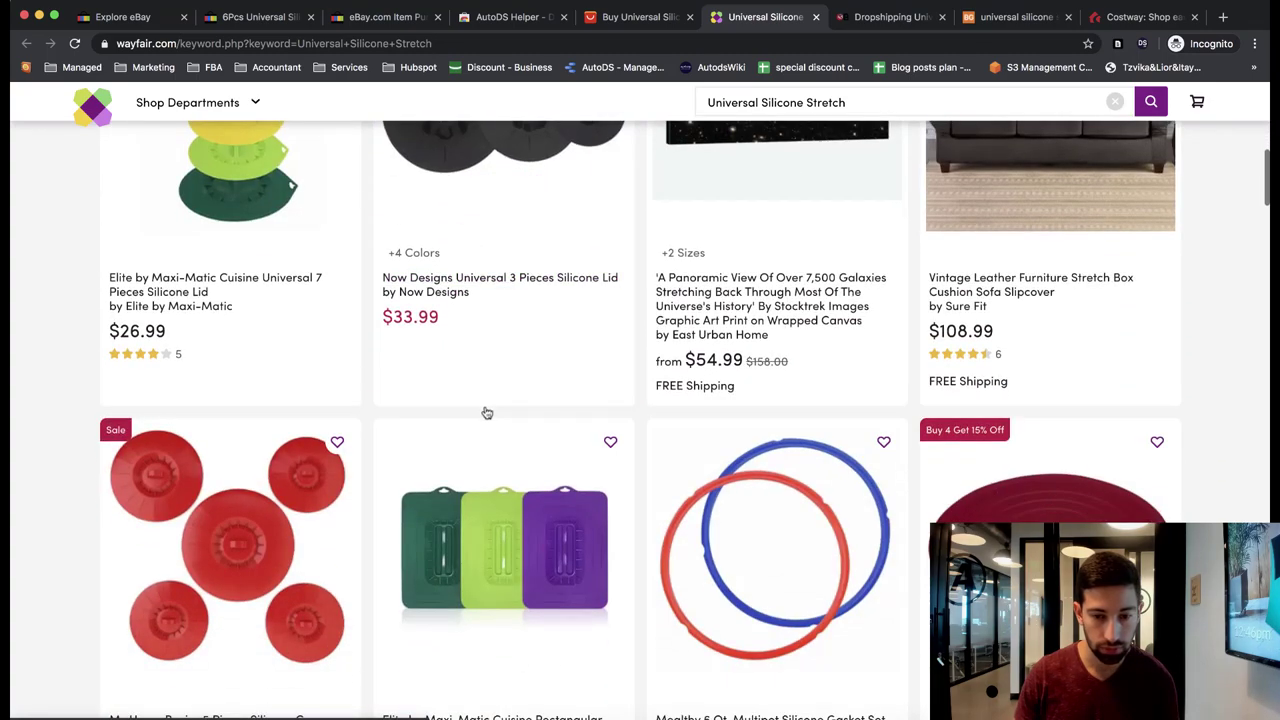
scroll(487, 413, down, 3)
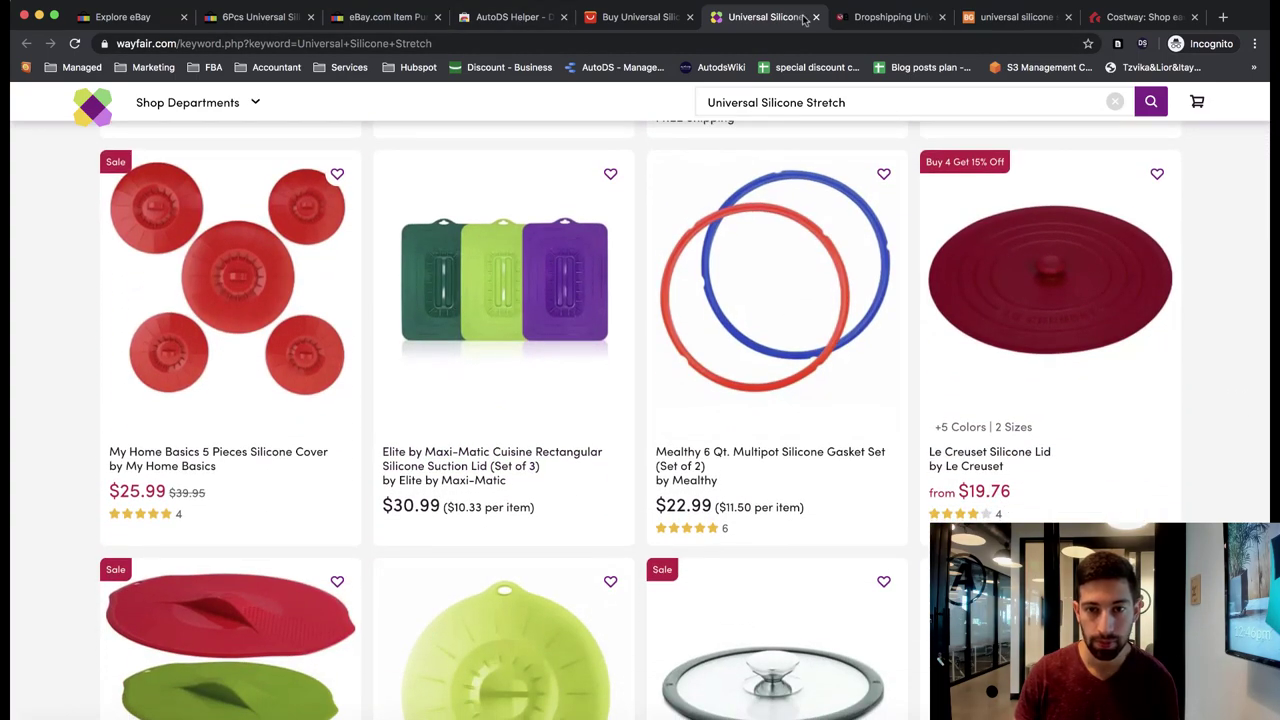
click(650, 18)
click(740, 20)
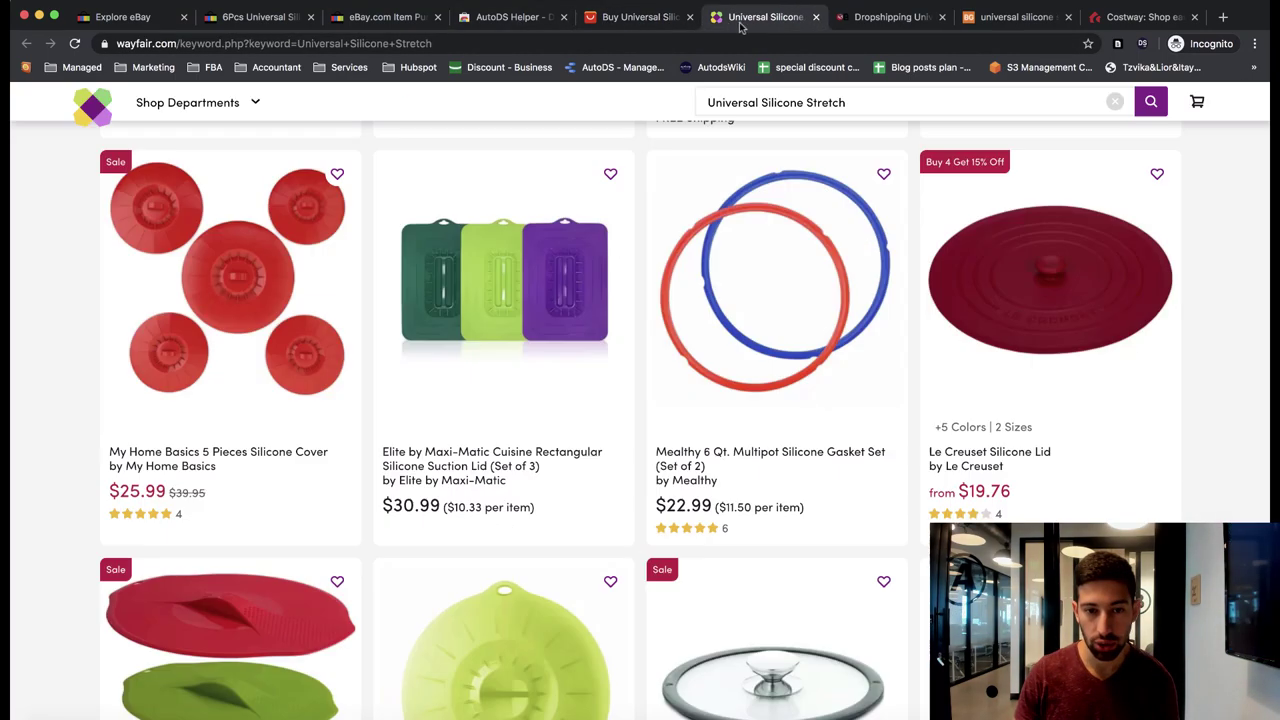
- Close the Wayfair tab and look over the AliExpress silicone lid results
click(650, 18)
click(816, 17)
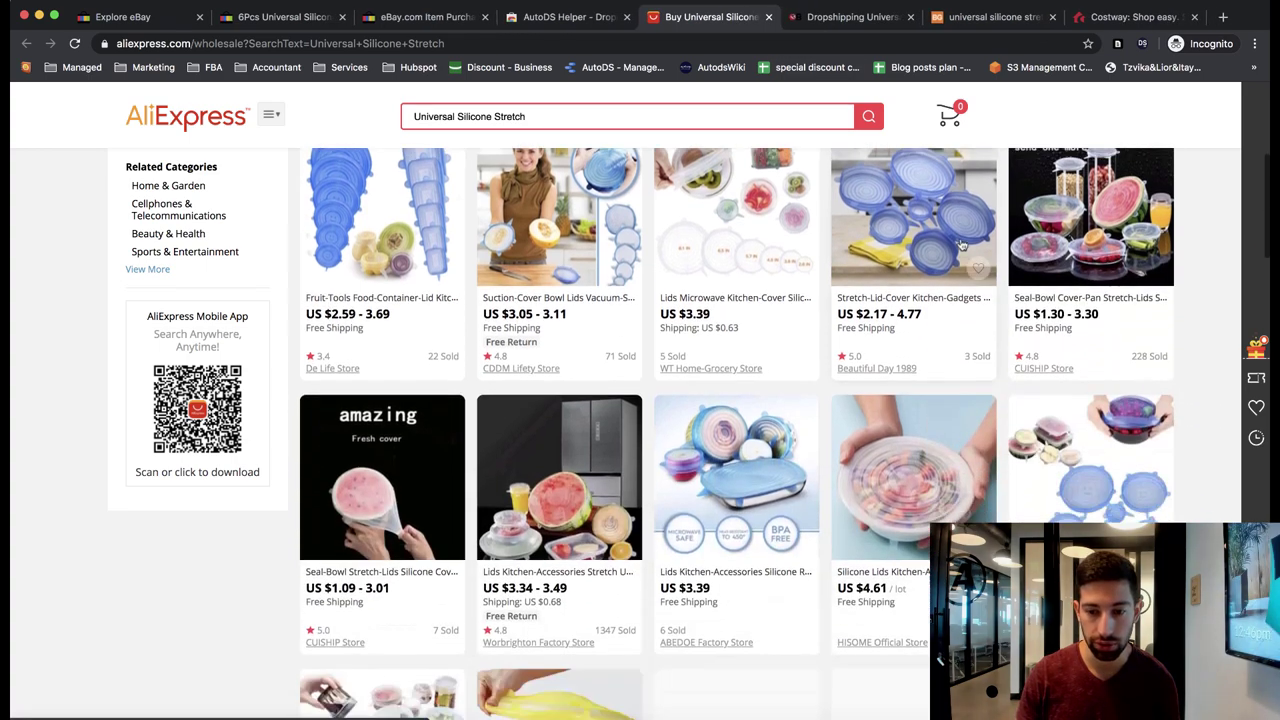
scroll(960, 245, up, 5)
scroll(960, 255, down, 3)
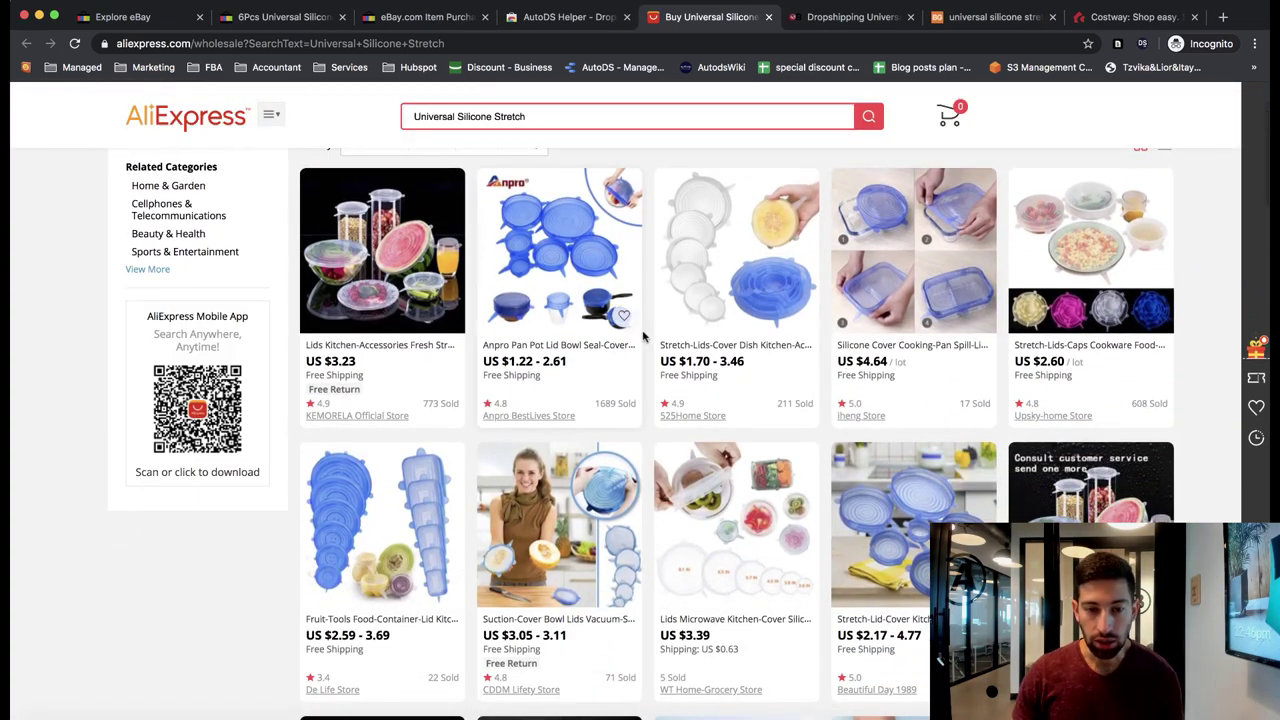
scroll(643, 337, down, 1)
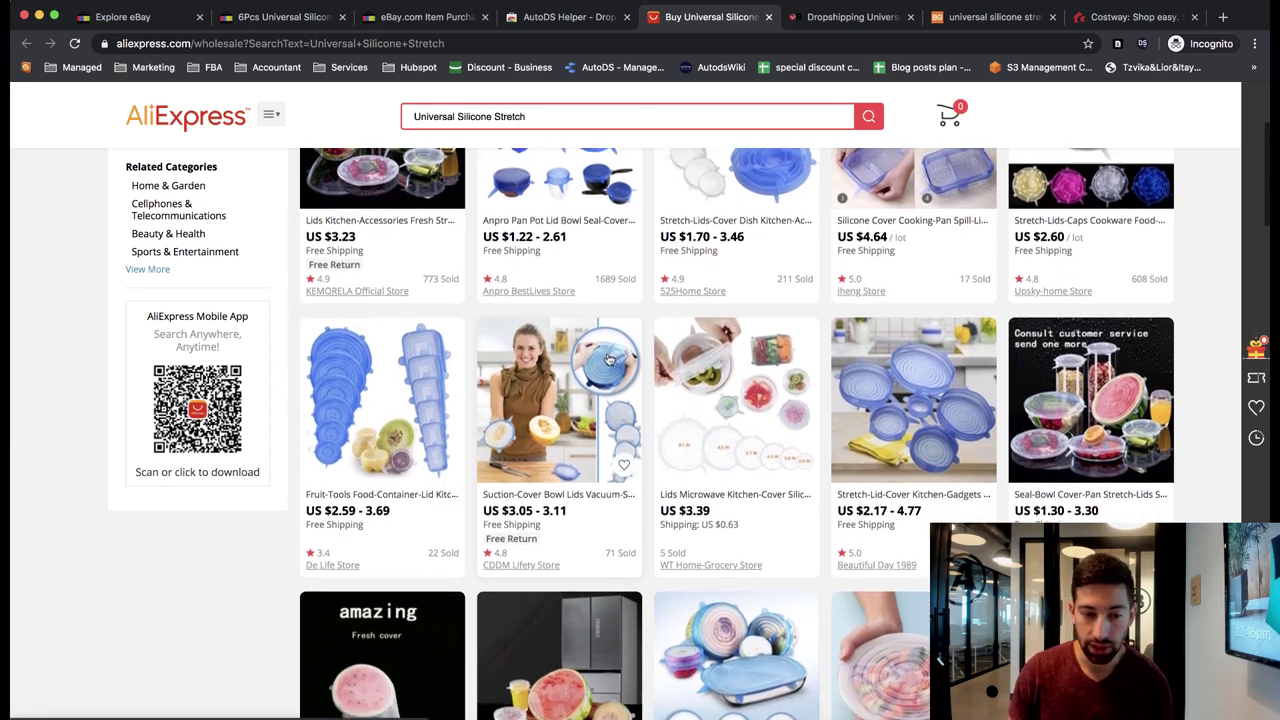
scroll(760, 320, up, 1)
scroll(800, 330, up, 1)
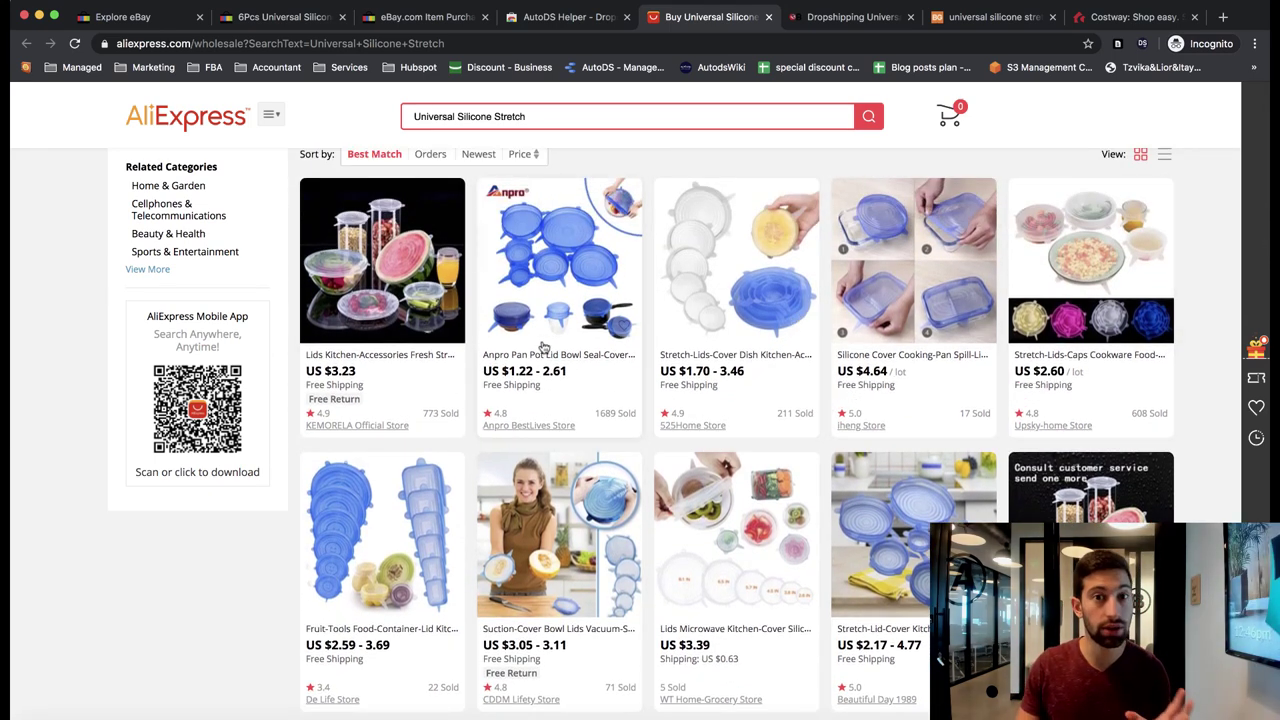
- Place the AliExpress results tab right beside the 6Pcs eBay listing tab
drag(705, 17, 318, 16)
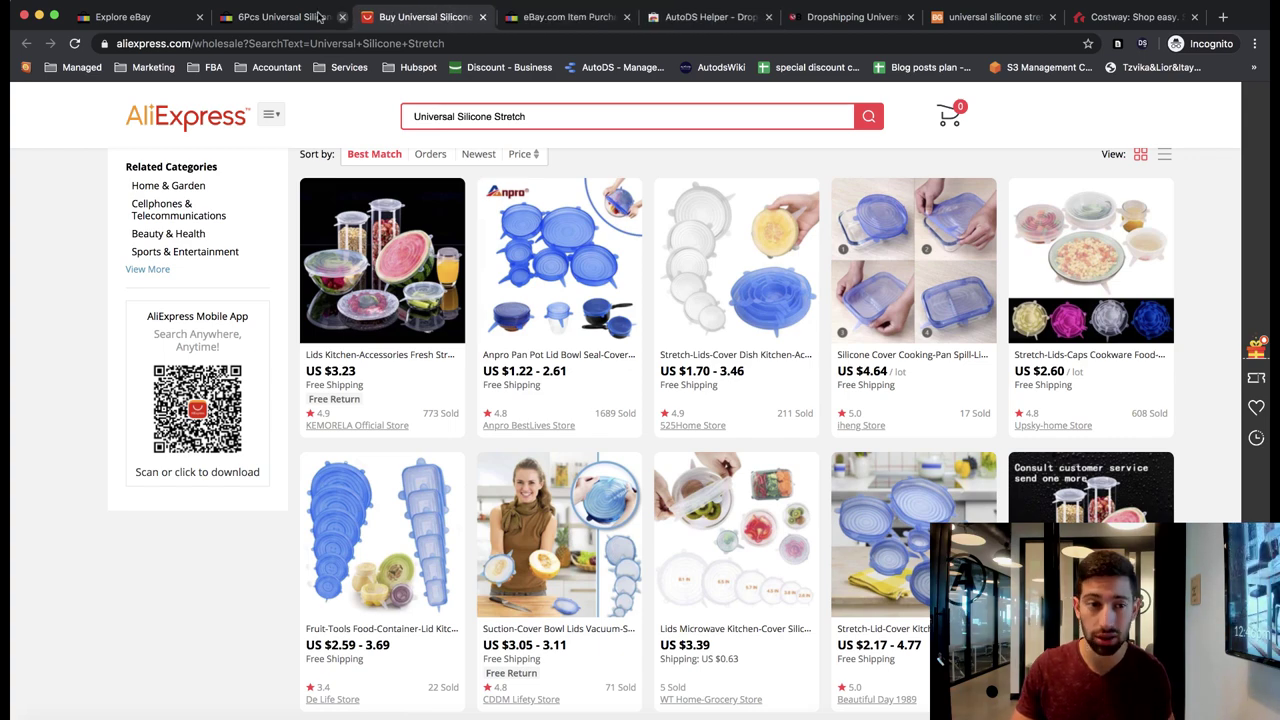
key(ctrl+shift+Tab)
click(443, 24)
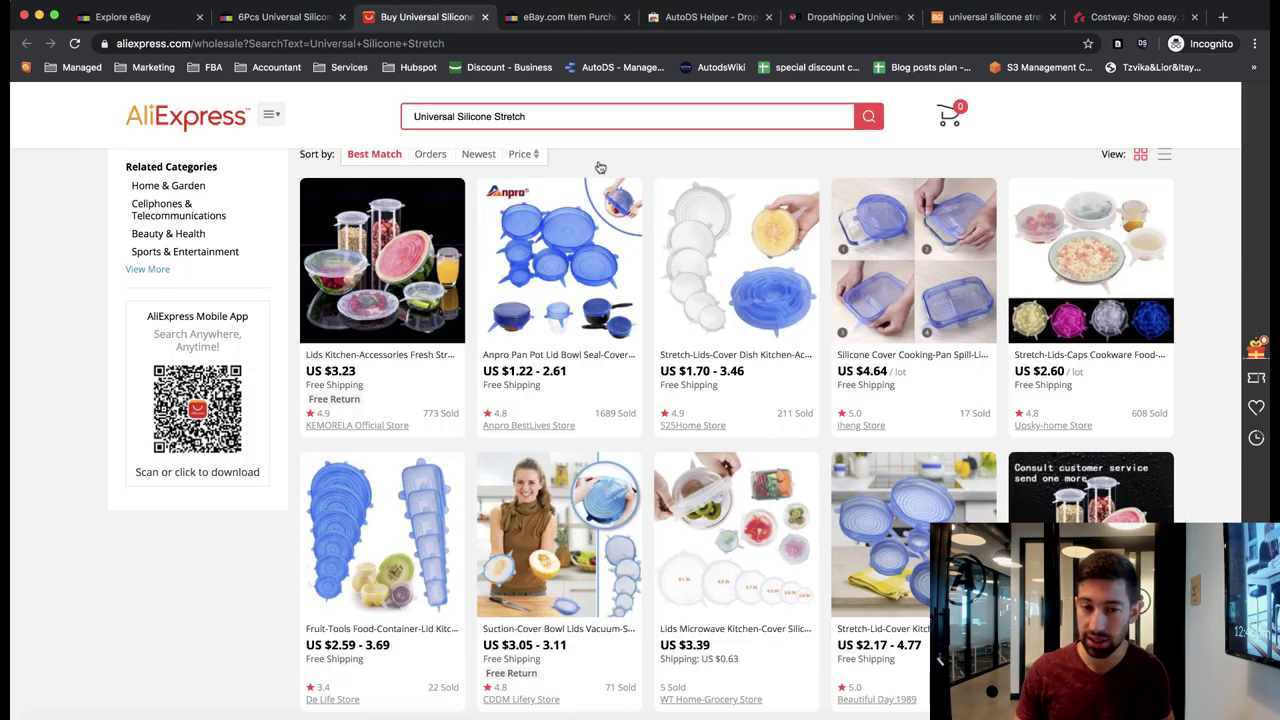
scroll(700, 250, down, 6)
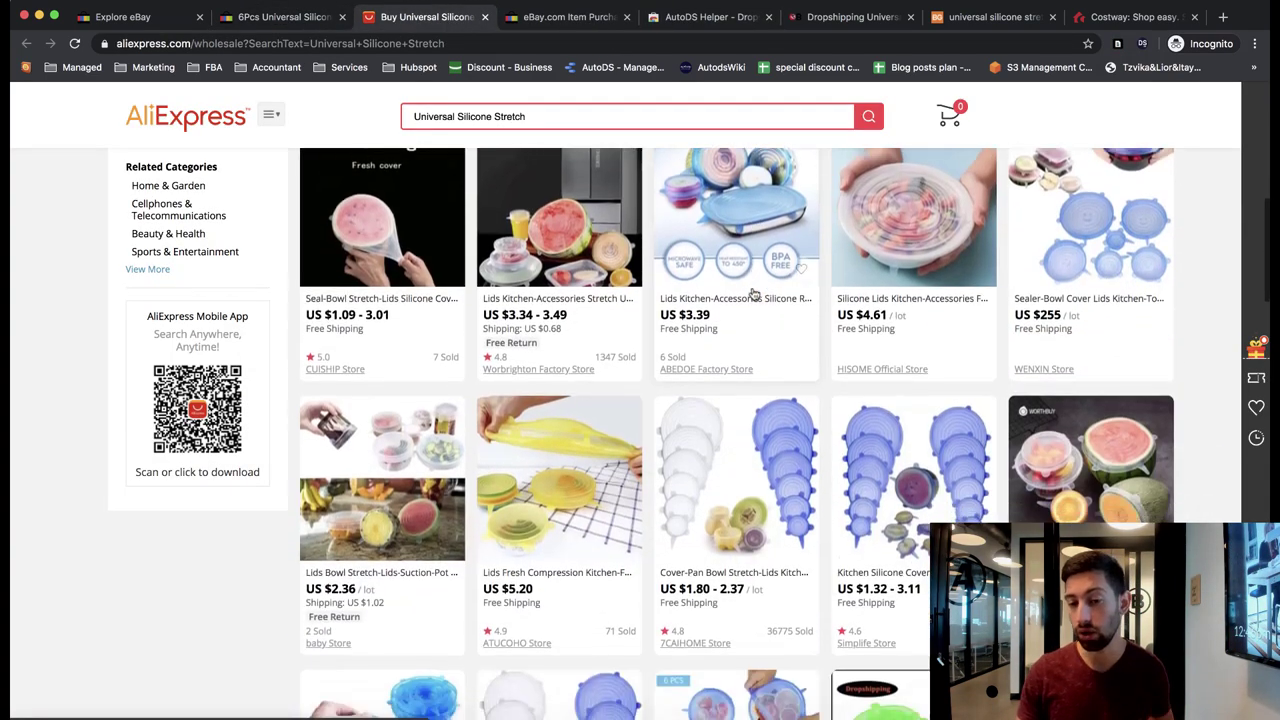
scroll(752, 292, down, 5)
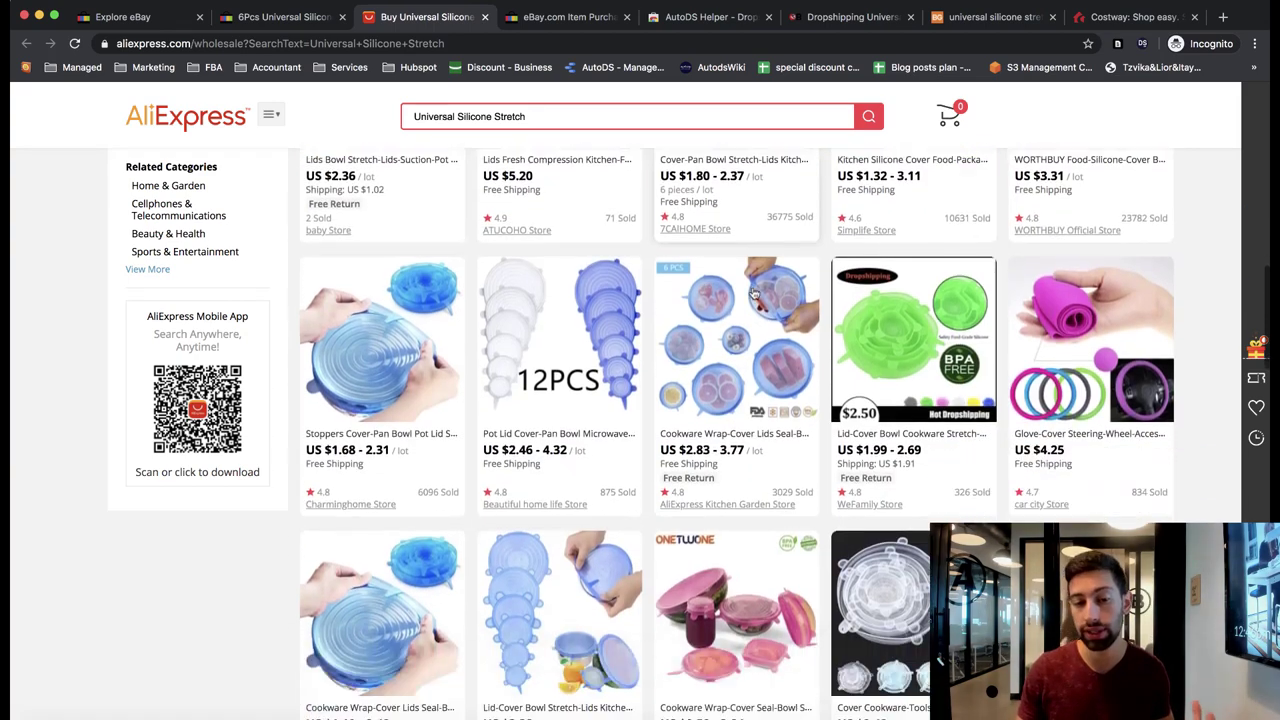
scroll(752, 292, down, 1)
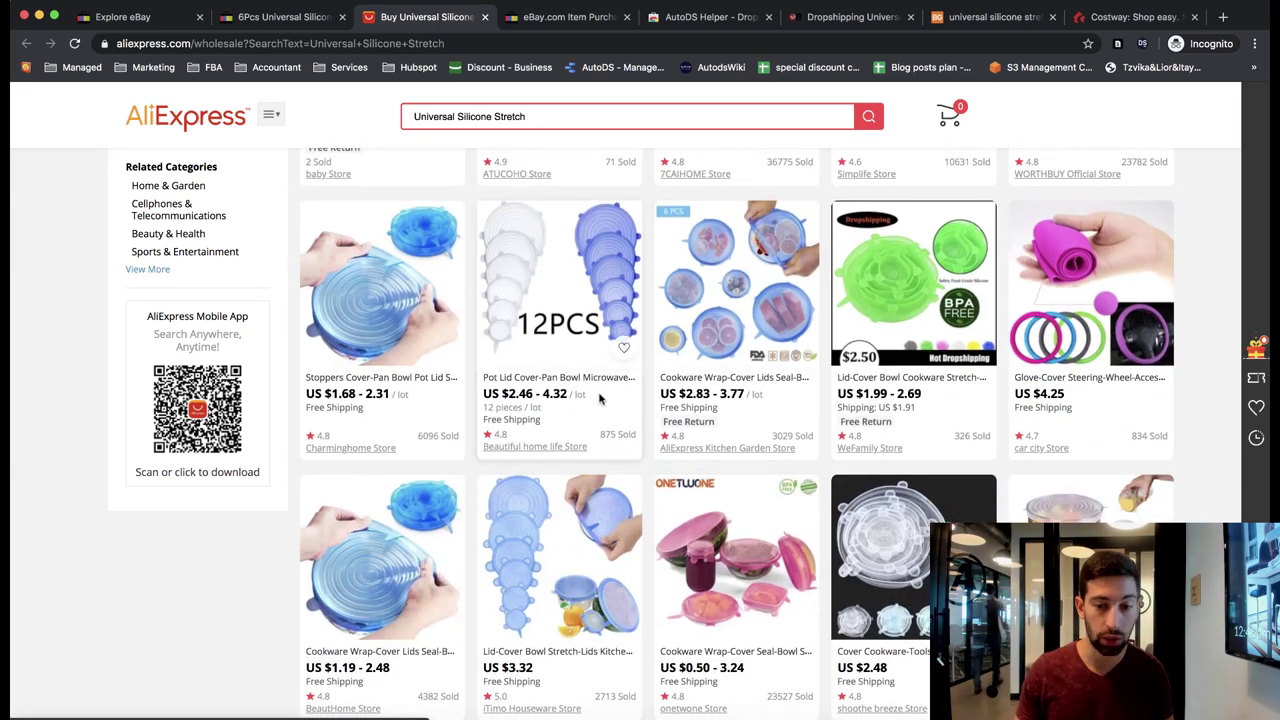
- Compare the 6Pcs eBay silicone lid listing against the AliExpress results
click(280, 17)
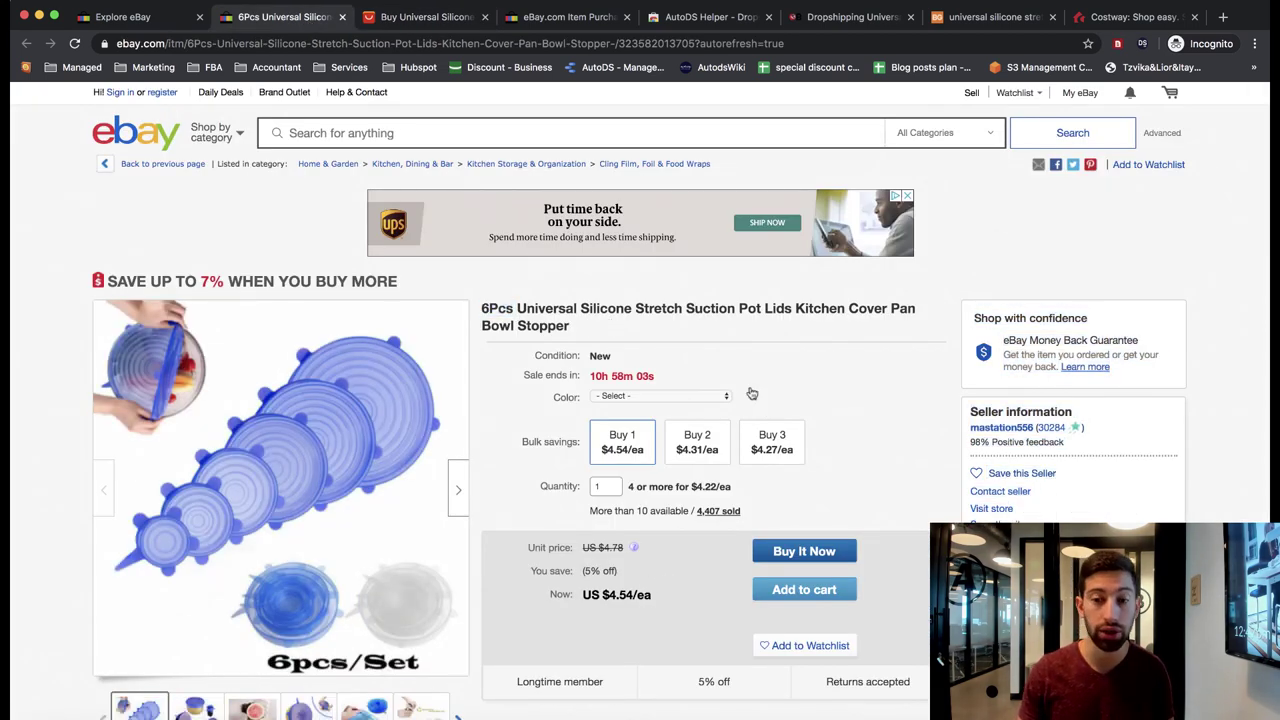
click(440, 22)
scroll(1076, 348, down, 9)
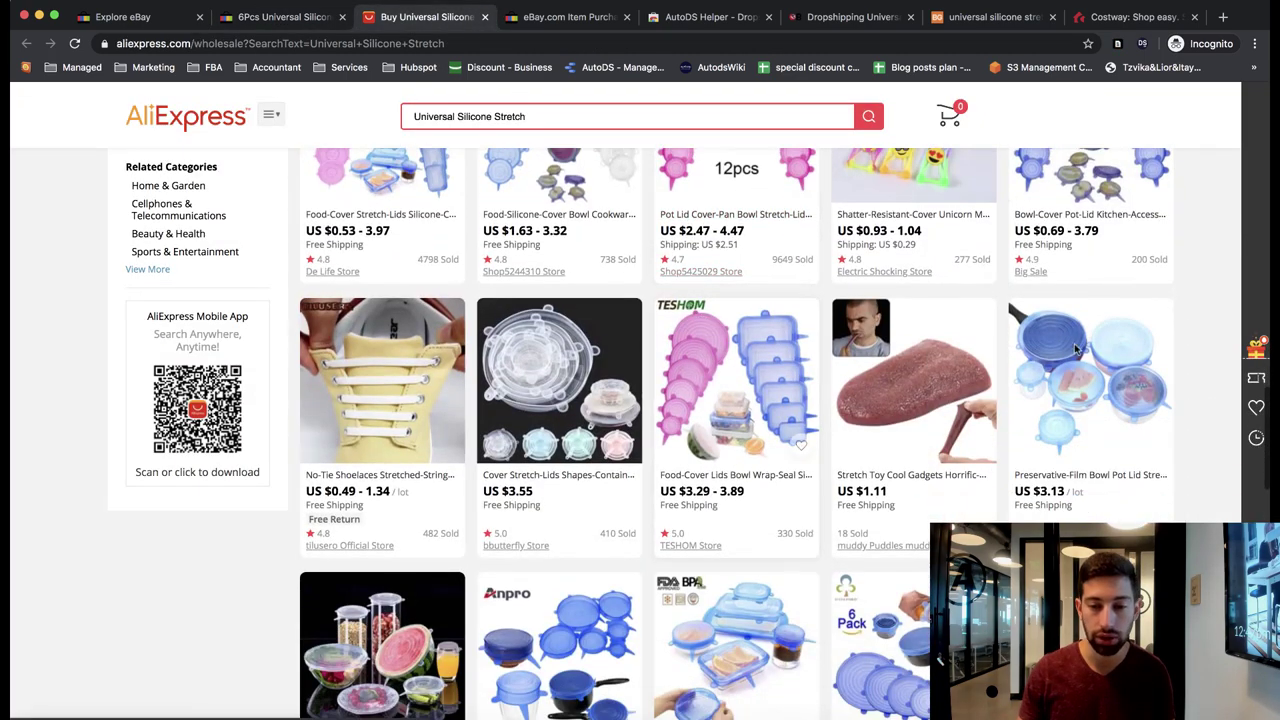
scroll(1203, 350, down, 4)
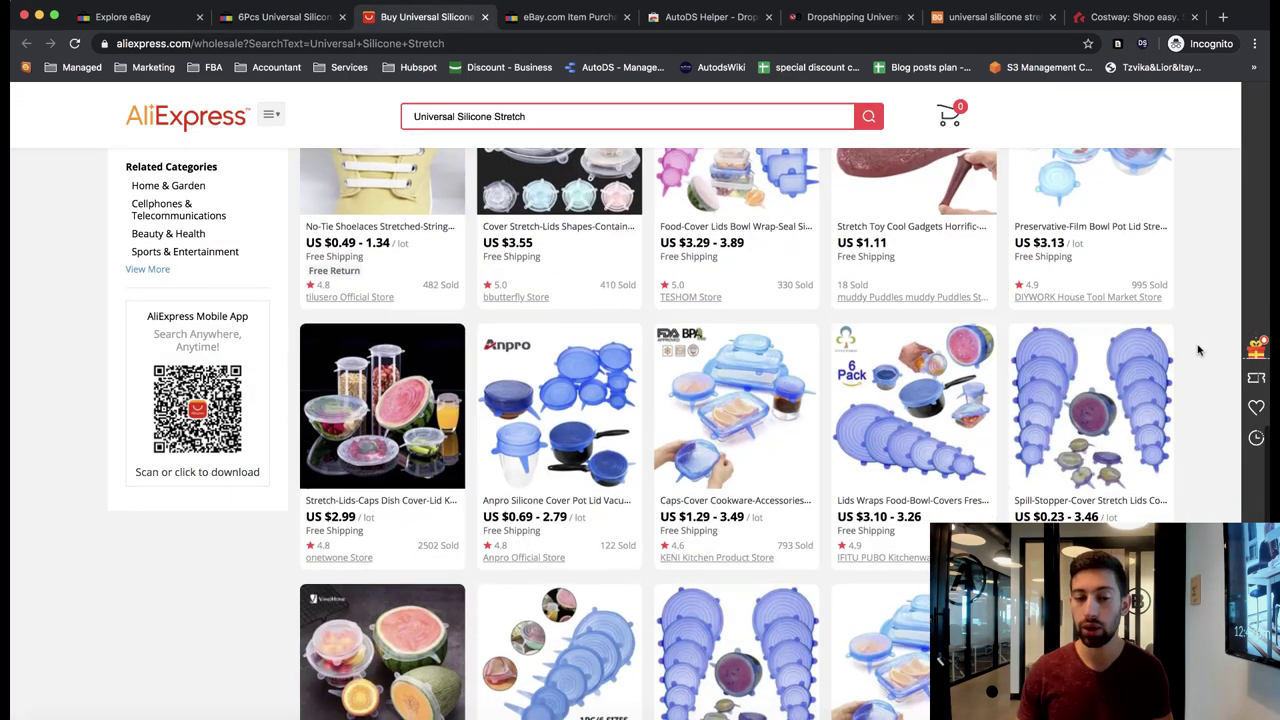
scroll(1177, 329, up, 3)
scroll(1177, 327, up, 4)
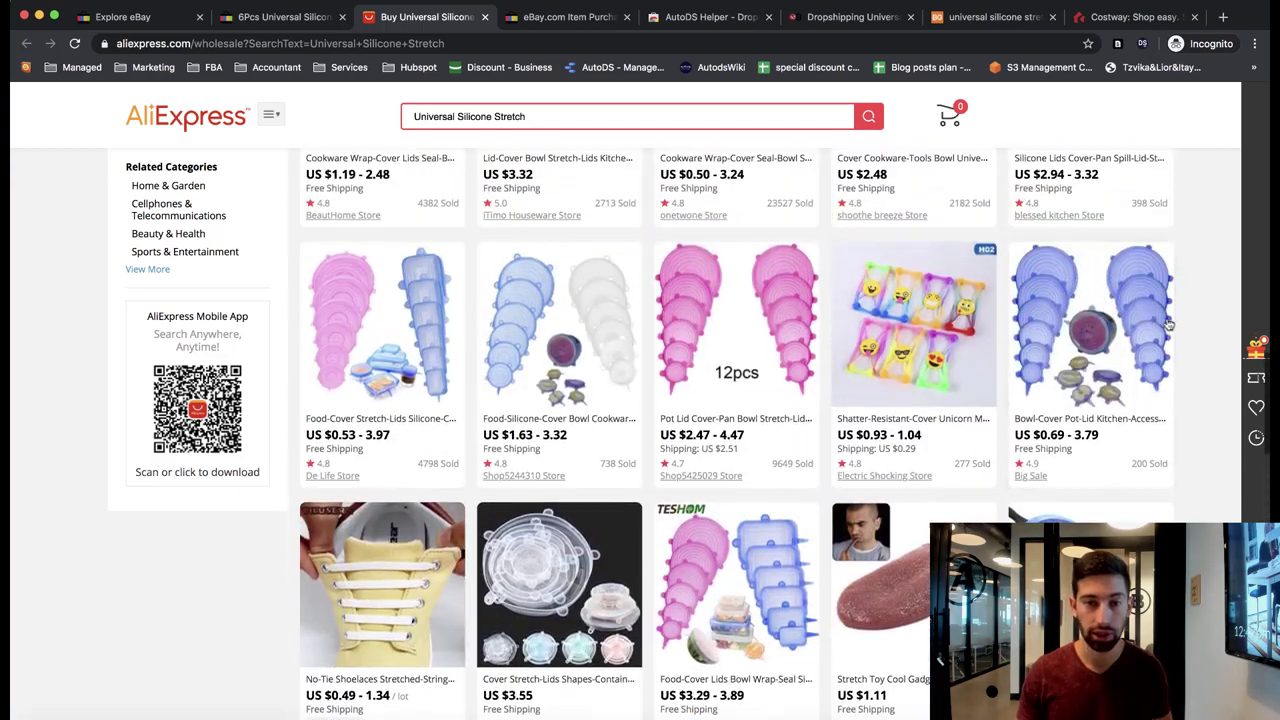
scroll(1155, 325, down, 4)
scroll(1155, 325, down, 10)
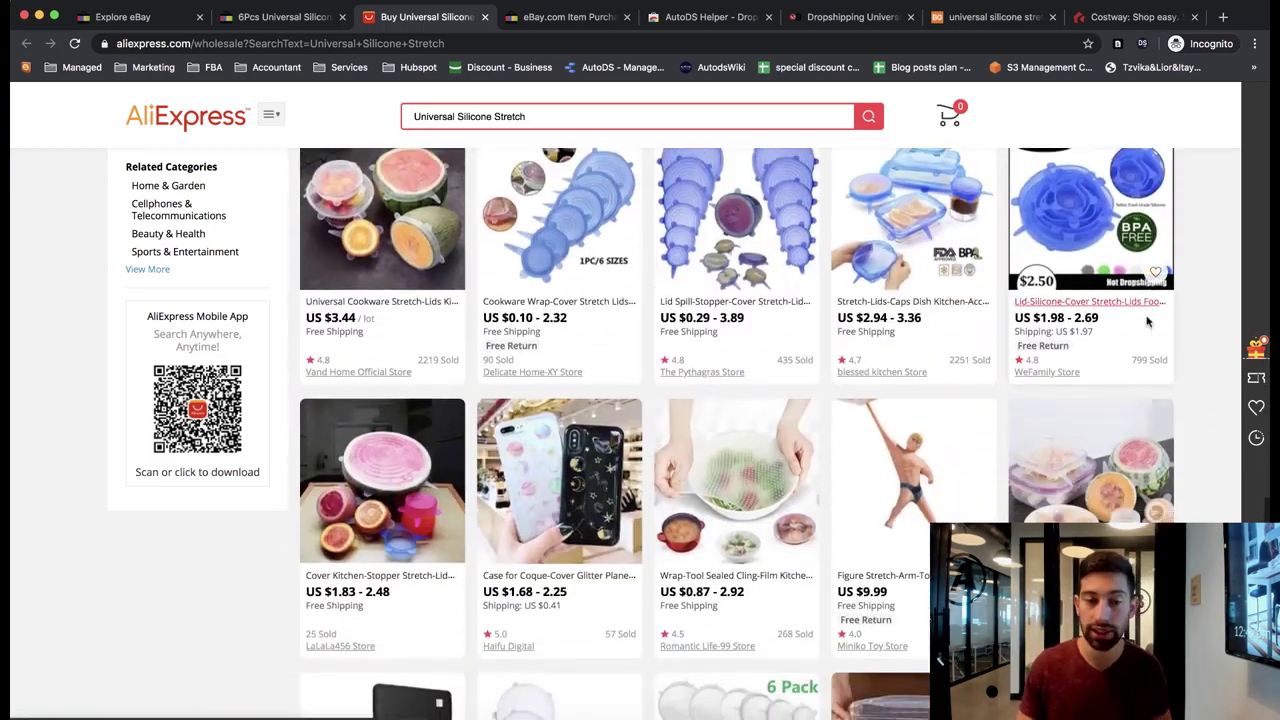
scroll(1148, 322, up, 15)
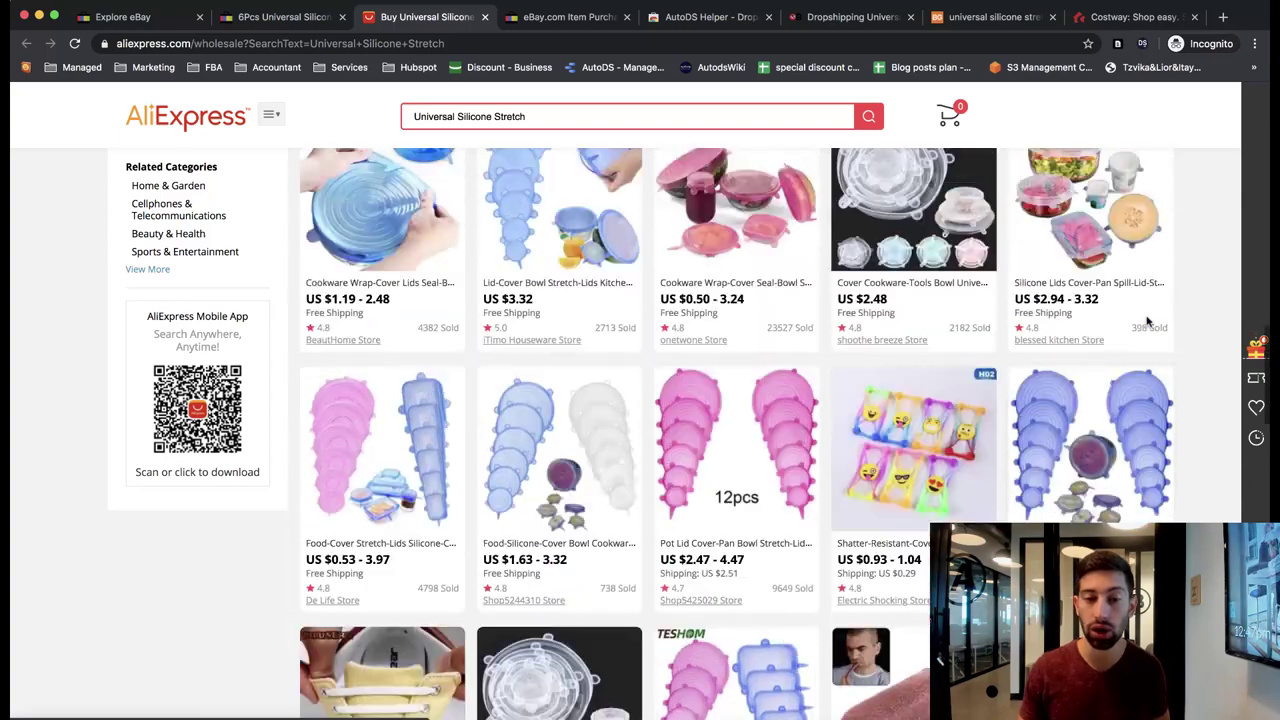
scroll(1147, 318, up, 2)
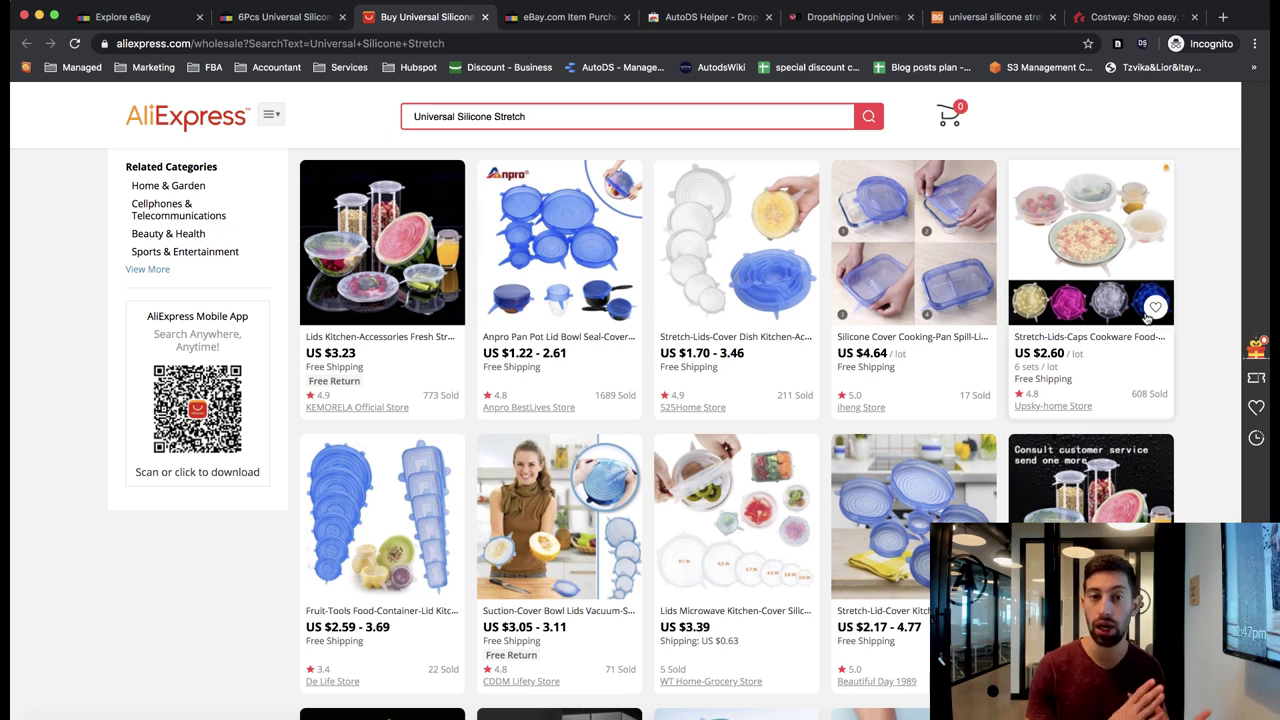
scroll(1148, 318, up, 3)
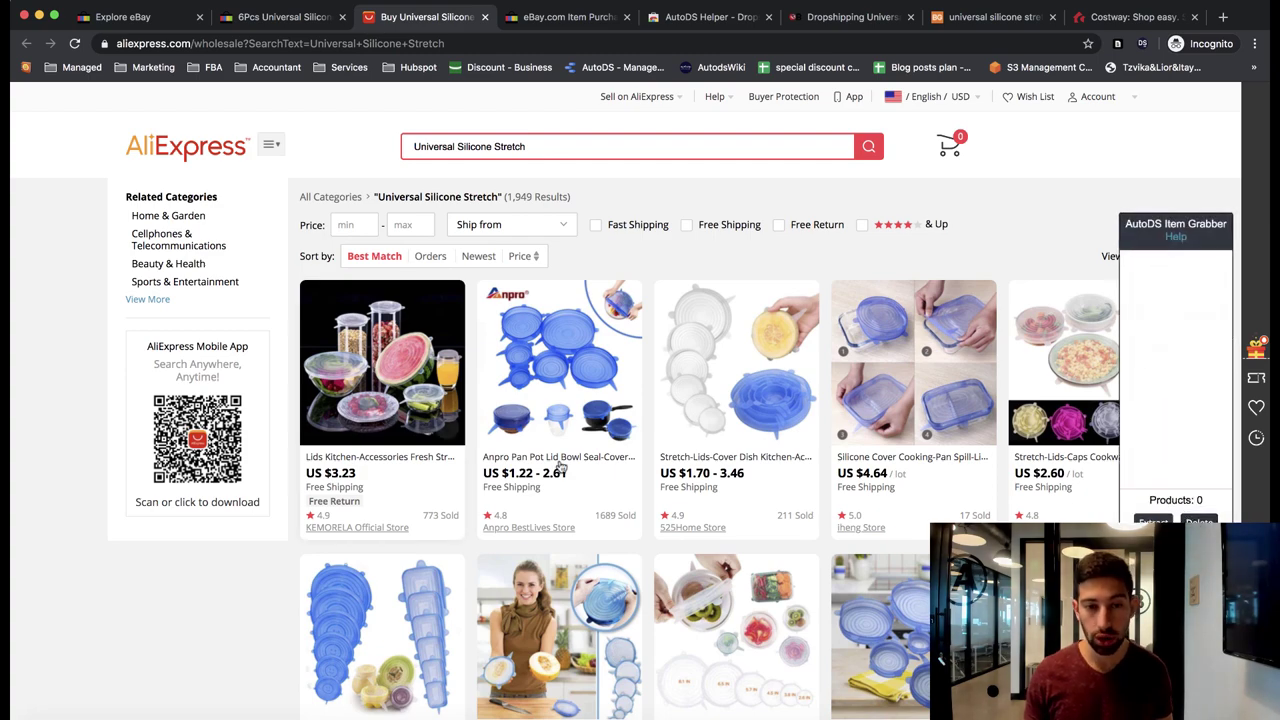
- Filter AliExpress results to 4 stars & up, no price range, sorted by Orders
scroll(562, 468, down, 1)
scroll(700, 330, up, 1)
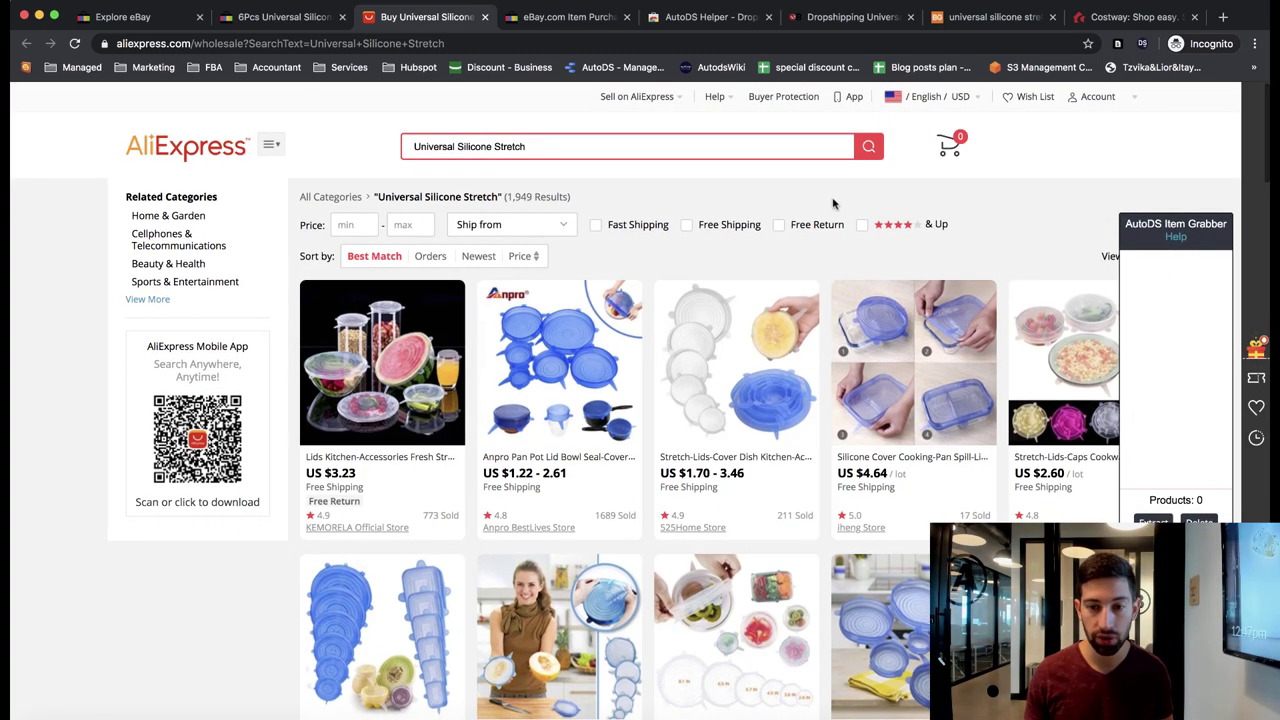
click(861, 225)
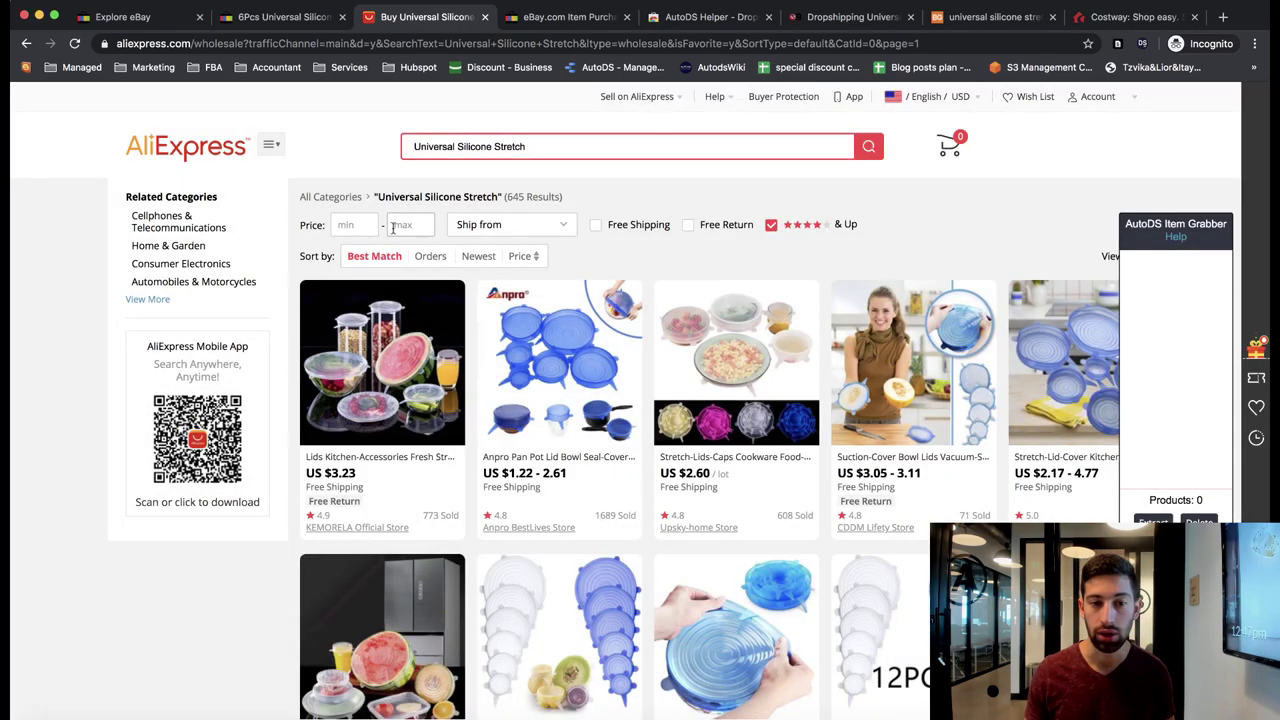
click(338, 227)
click(679, 255)
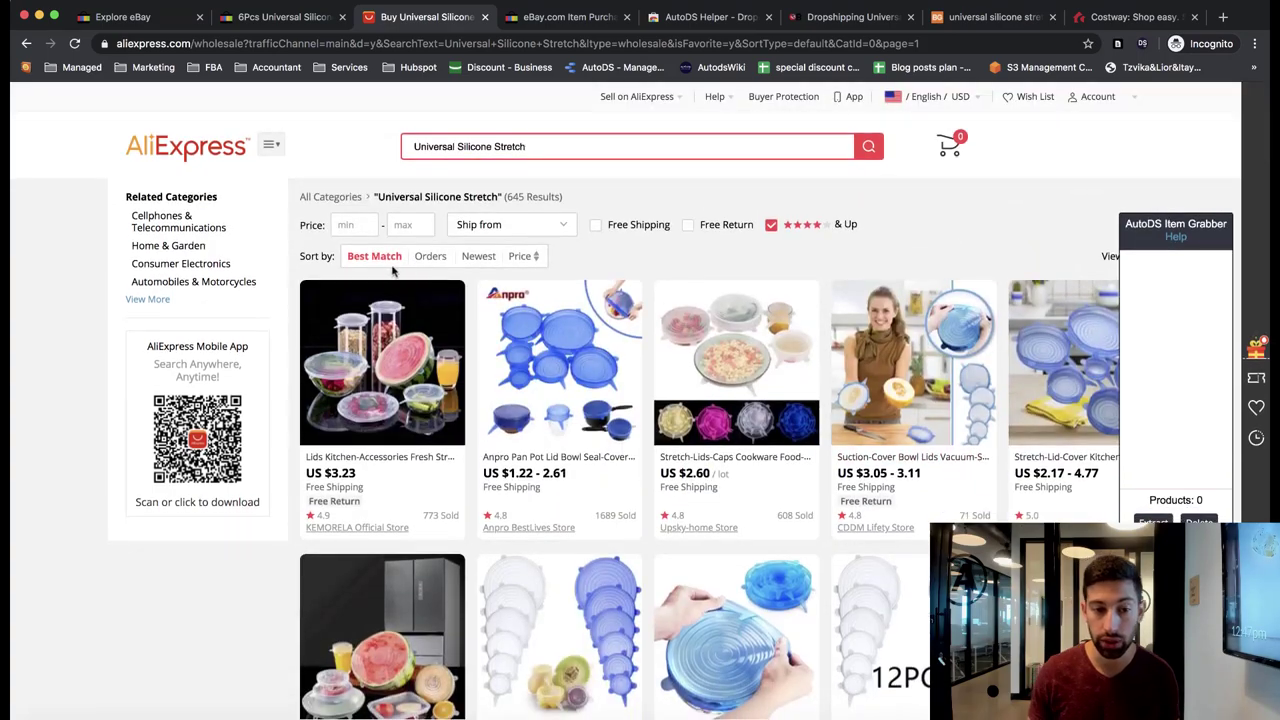
click(381, 263)
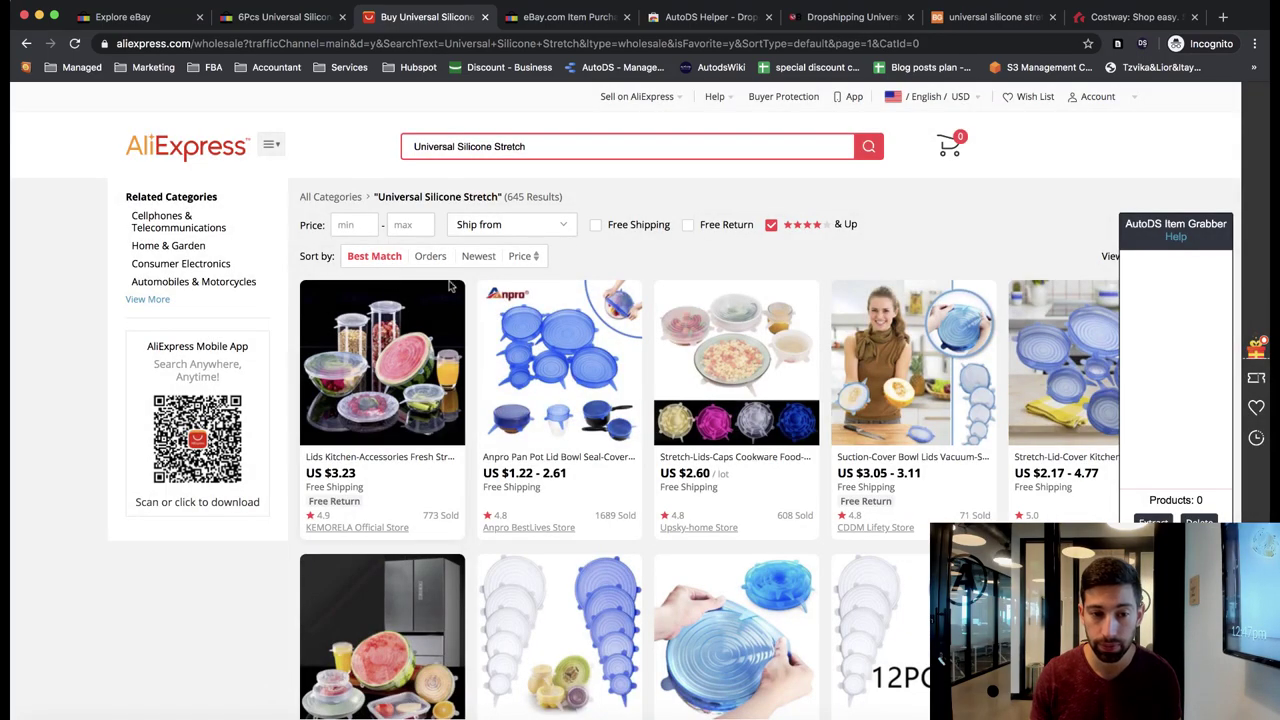
click(430, 258)
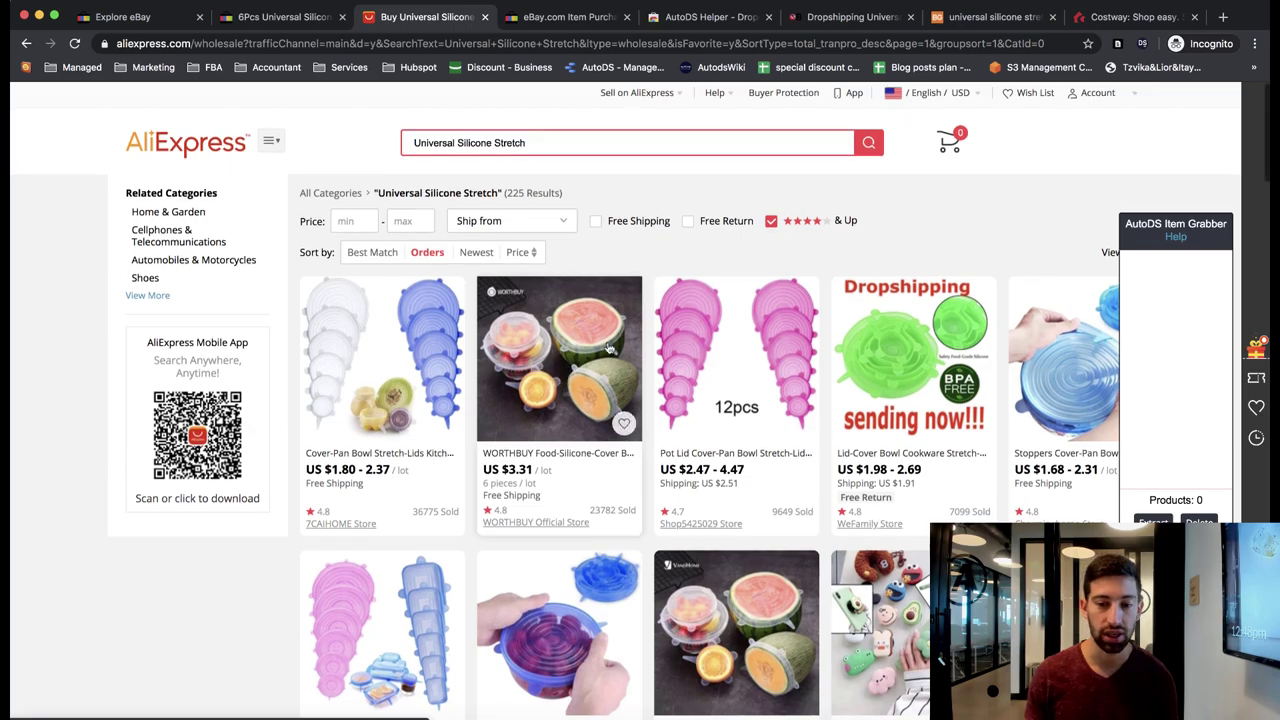
- Move to page 2 of the filtered AliExpress results so the grabber collects it
scroll(980, 460, down, 2)
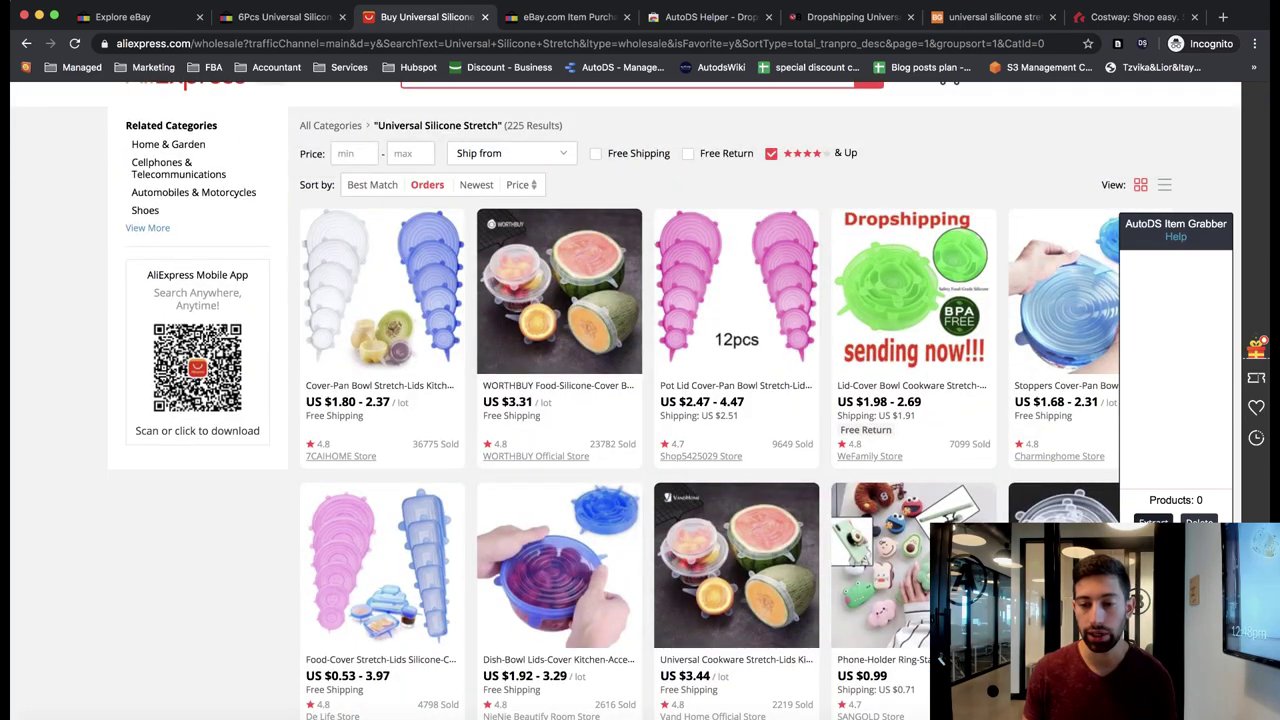
scroll(1180, 476, down, 8)
scroll(818, 390, down, 15)
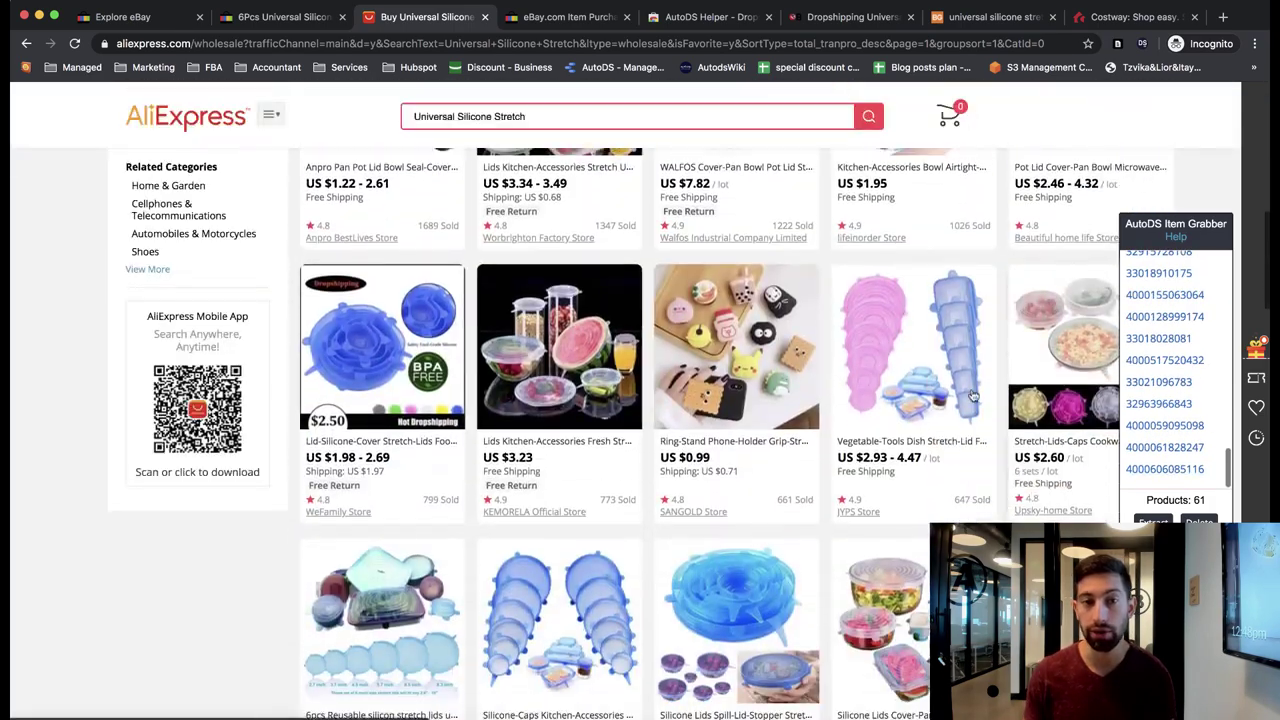
scroll(818, 390, down, 5)
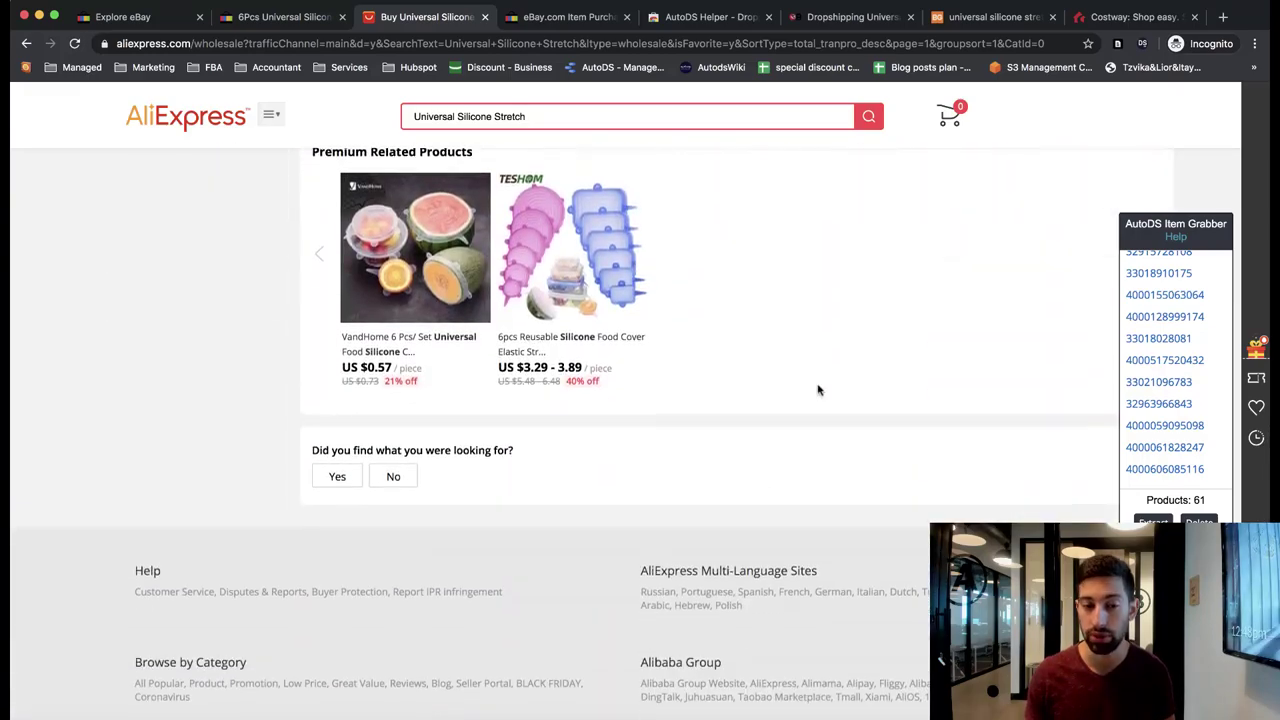
scroll(818, 388, up, 7)
click(422, 503)
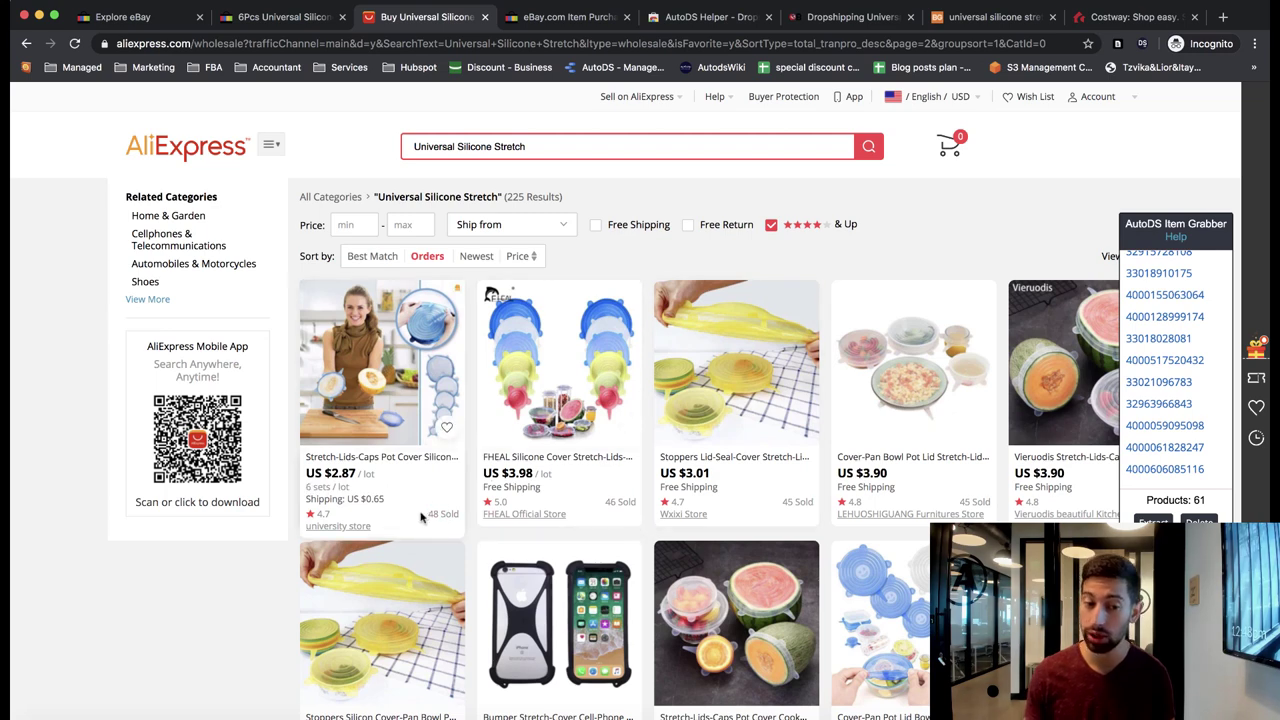
drag(421, 515, 518, 518)
click(579, 514)
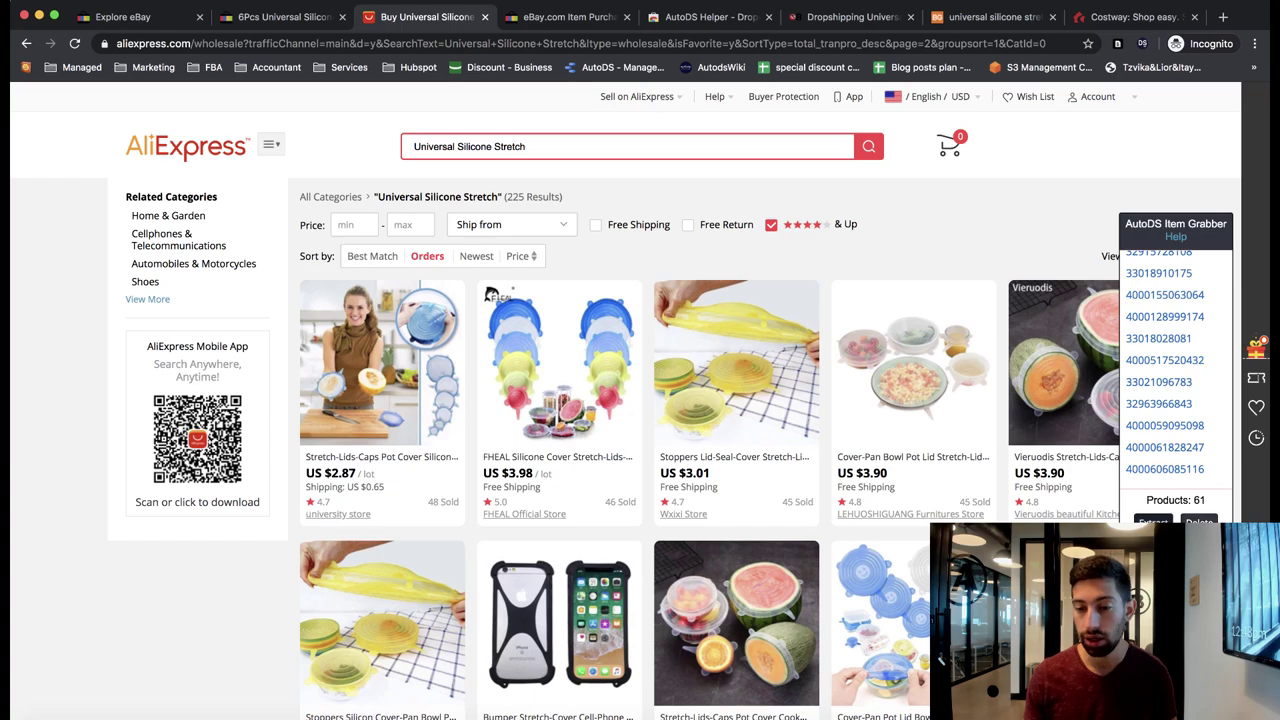
- Select all 124 collected product IDs in the AutoDS Item Grabber list
scroll(1205, 357, down, 10)
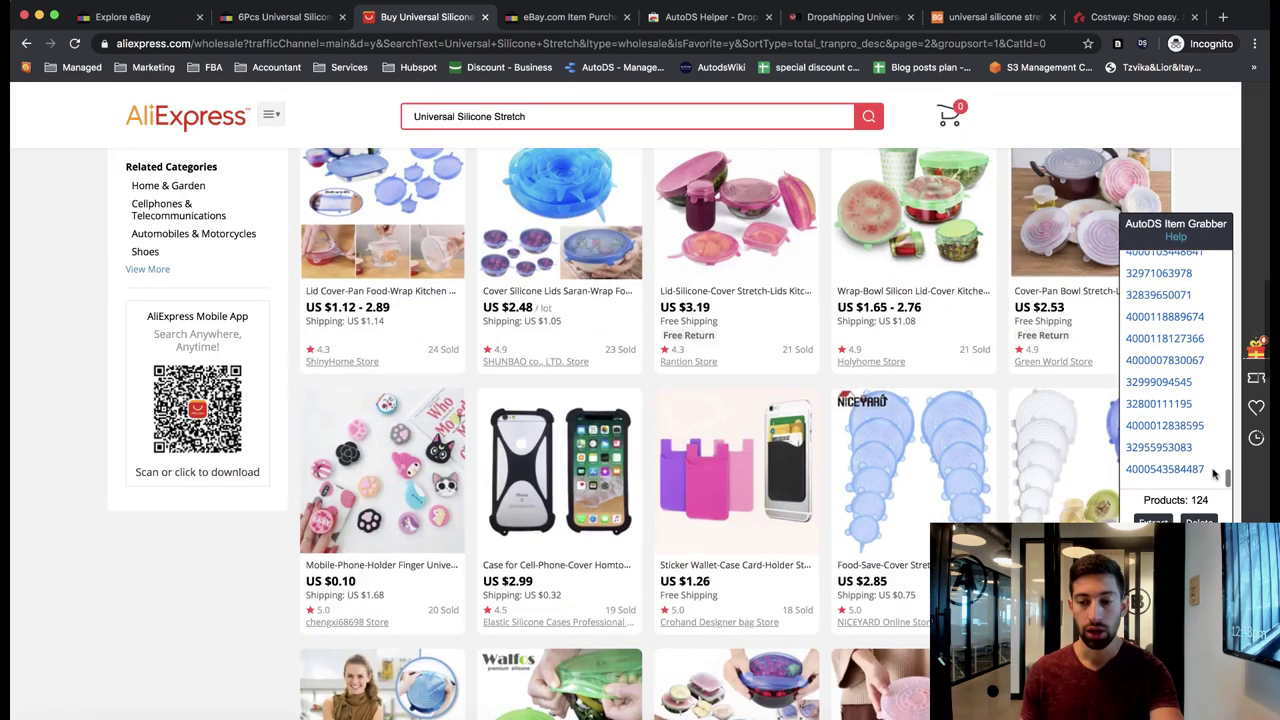
drag(1213, 474, 1128, 265)
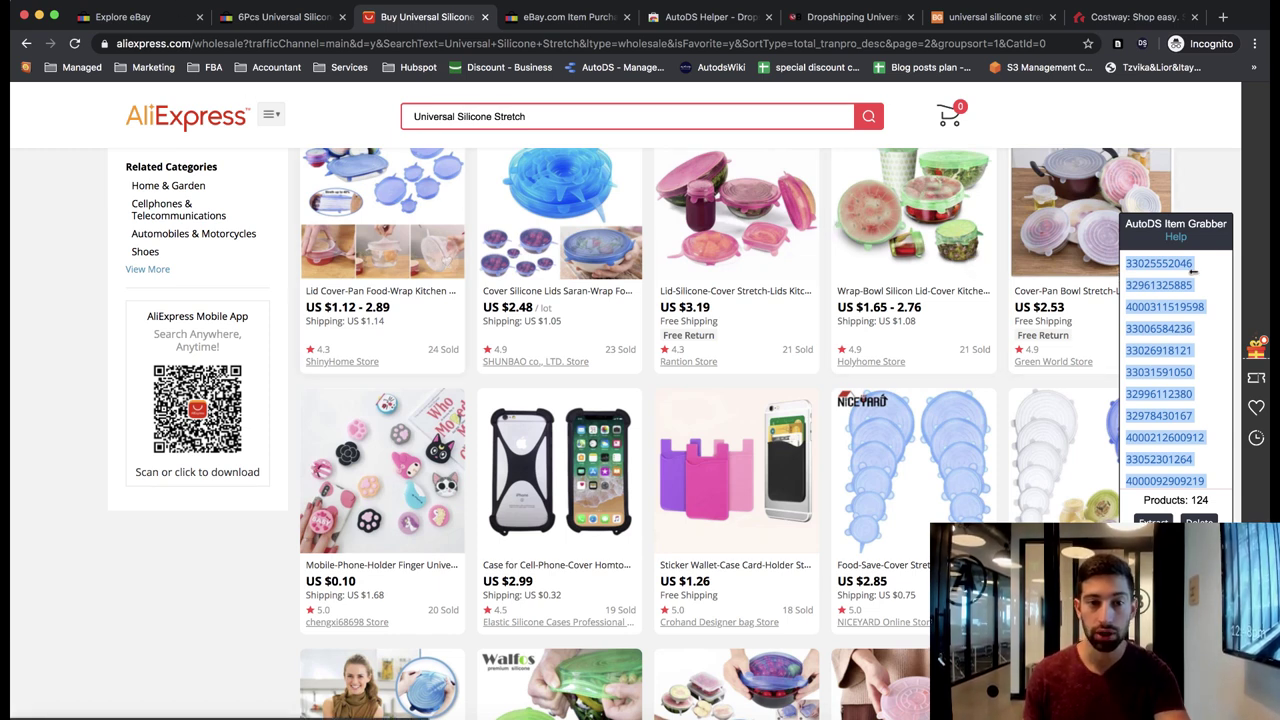
scroll(1194, 400, down, 10)
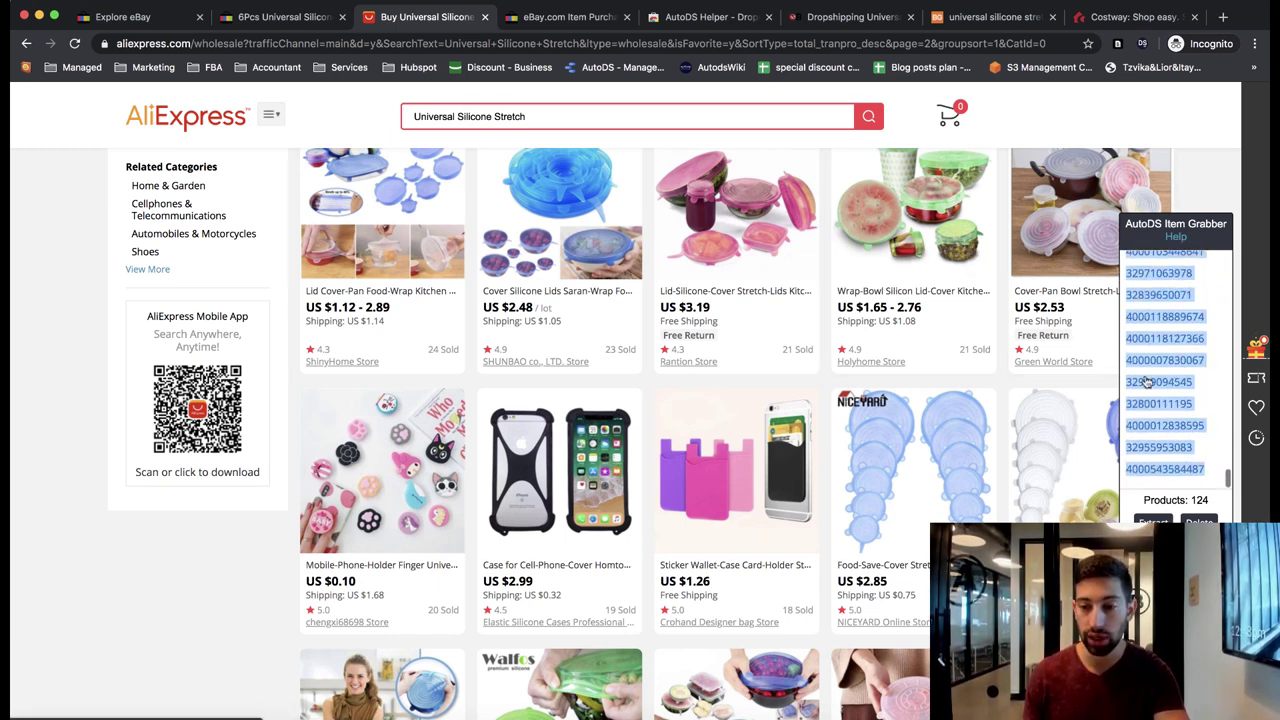
scroll(1157, 370, up, 3)
scroll(1157, 370, up, 10)
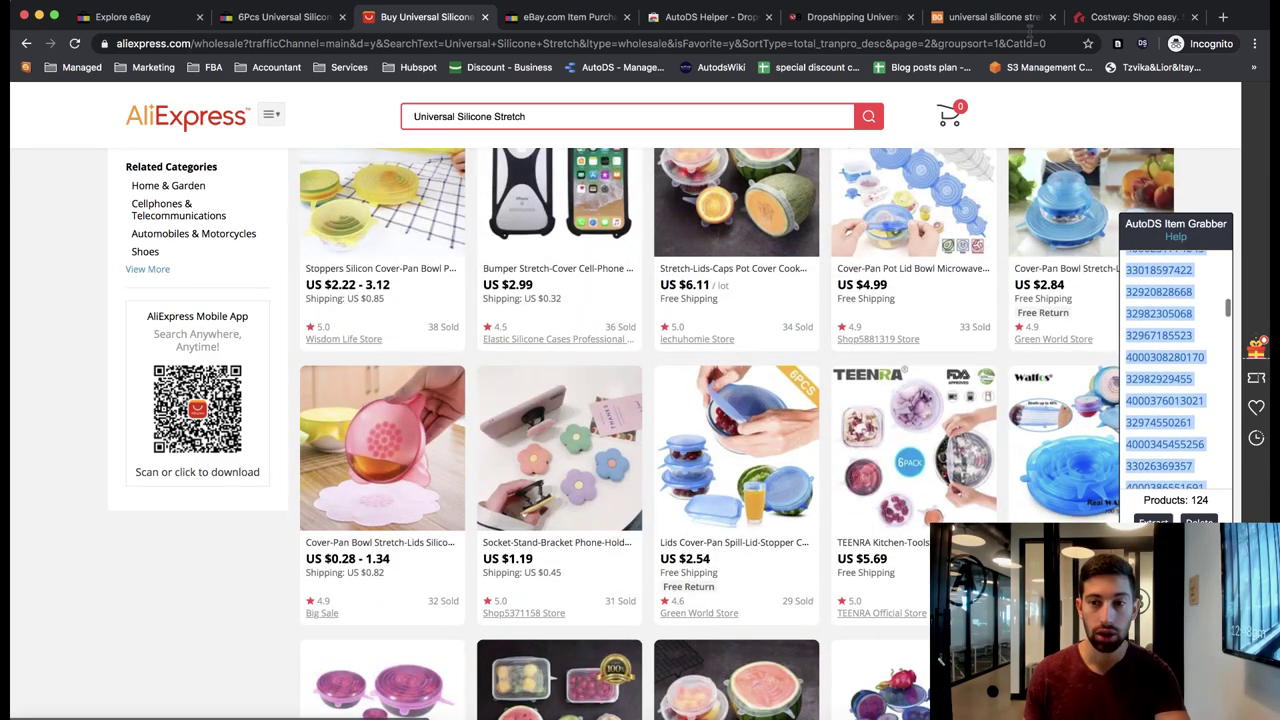
- Load autods.com in a new tab and paste the IDs into Bulk Upload's Products To Upload
key(ctrl+t)
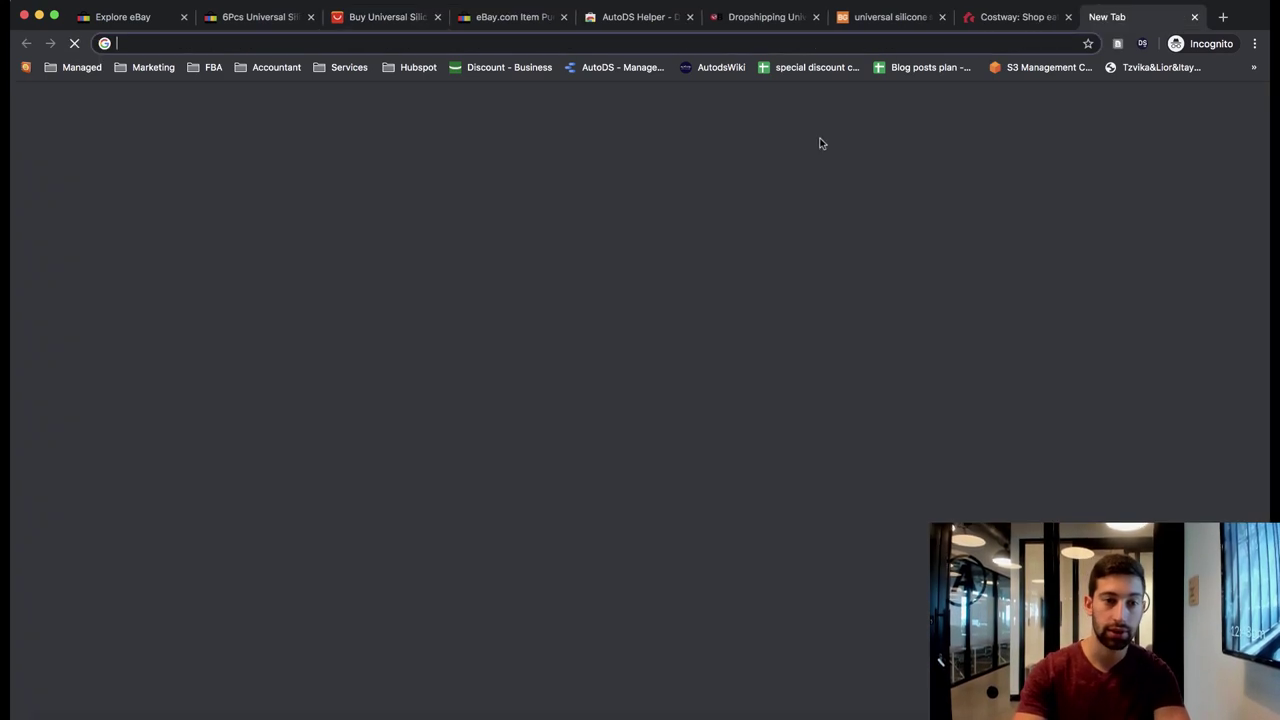
text(aut)
key(Return)
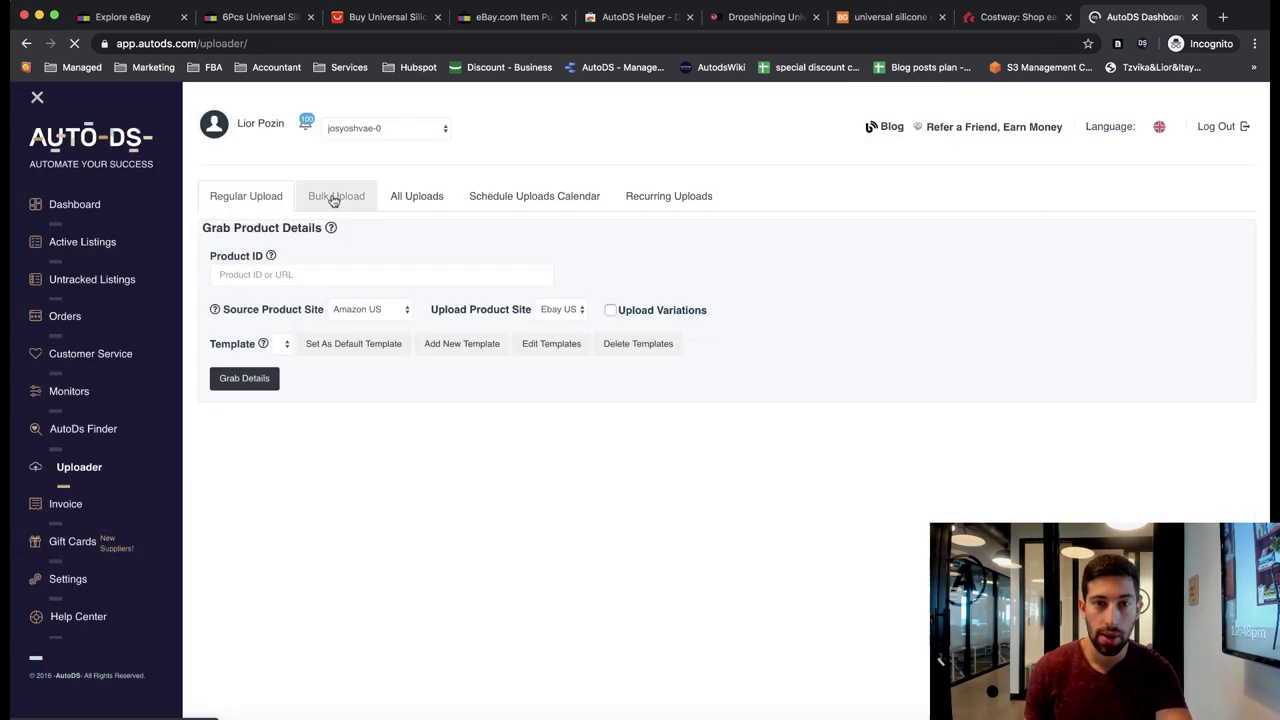
click(334, 200)
click(406, 261)
key(ctrl+v)
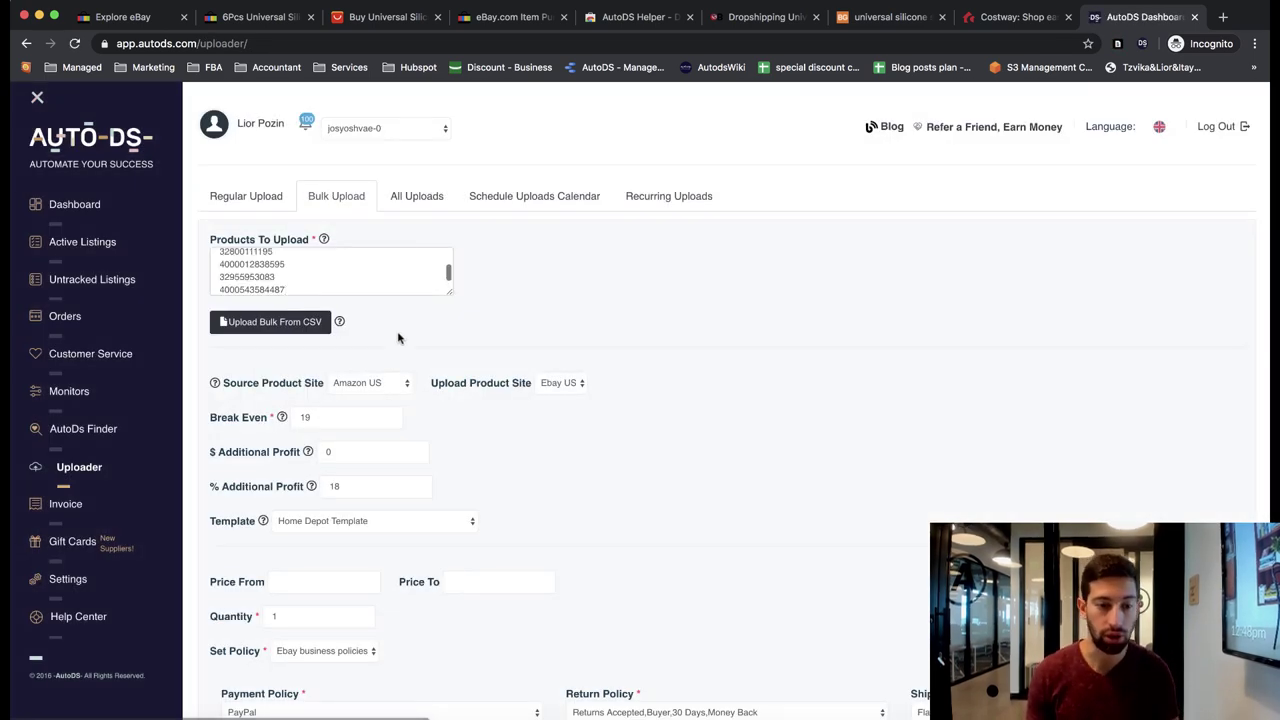
- Choose Aliexpress China as the source product site and bring up the template list
click(368, 385)
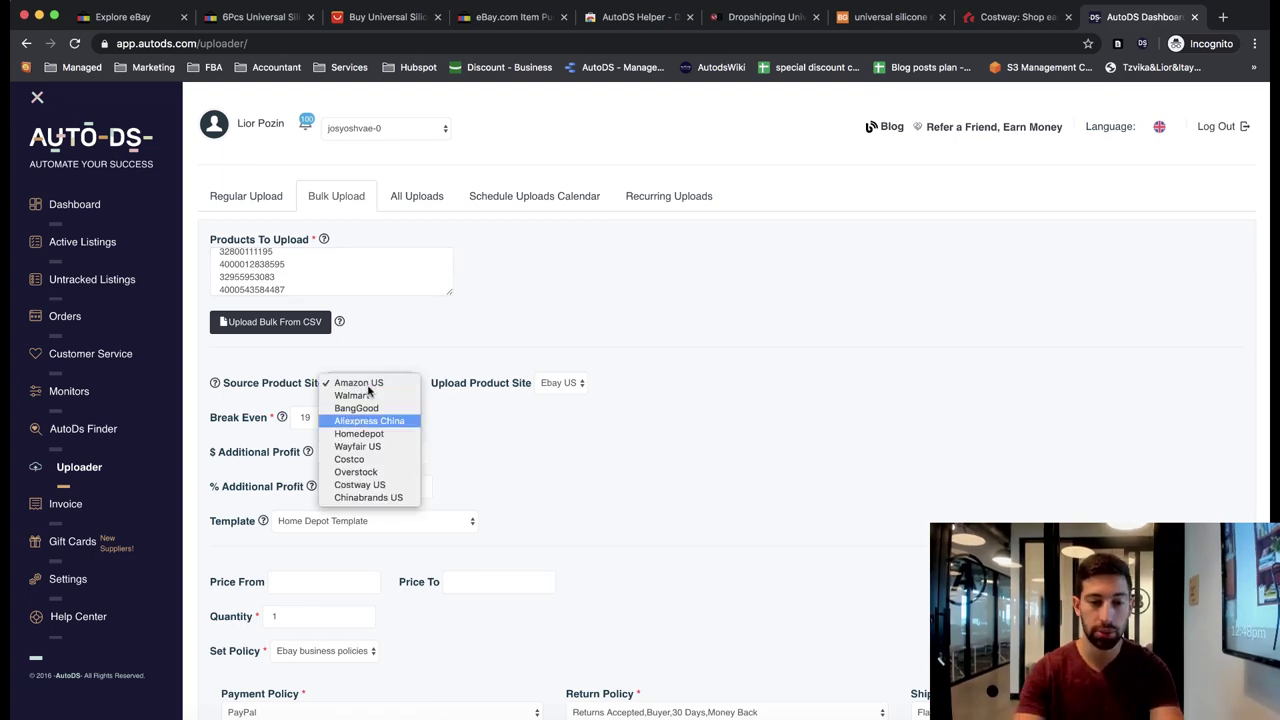
click(369, 420)
click(443, 520)
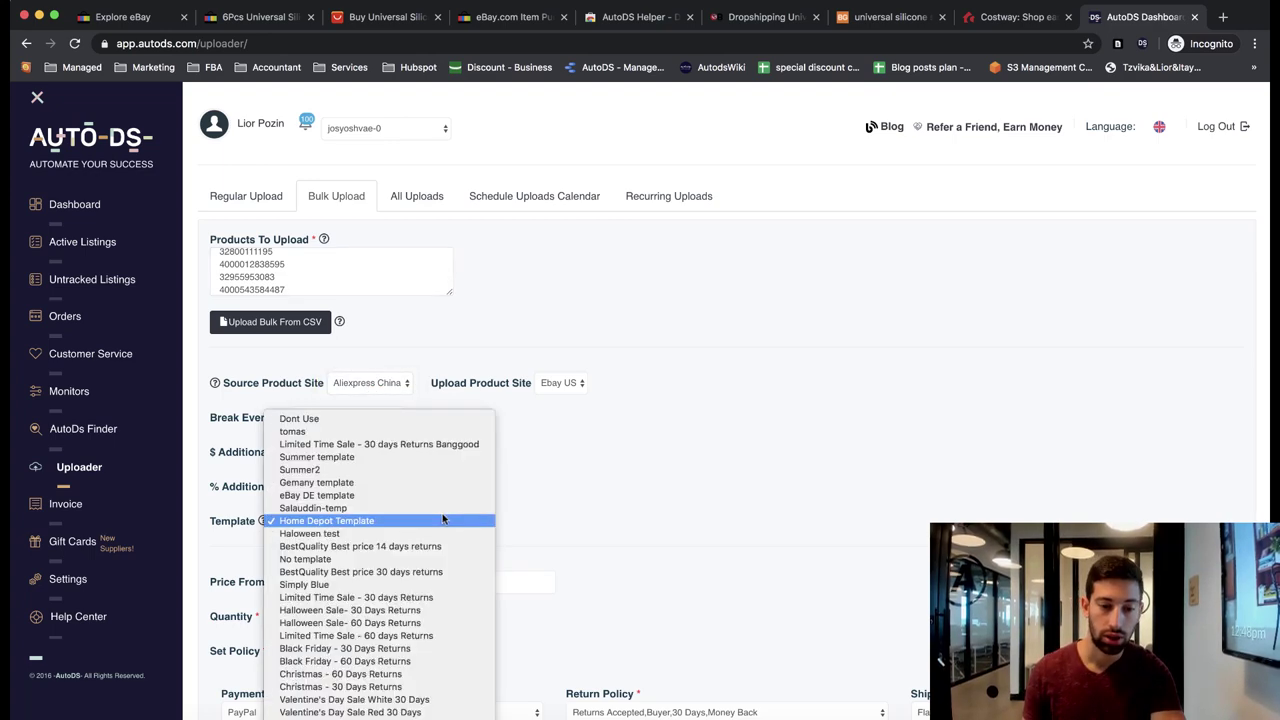
scroll(441, 524, down, 3)
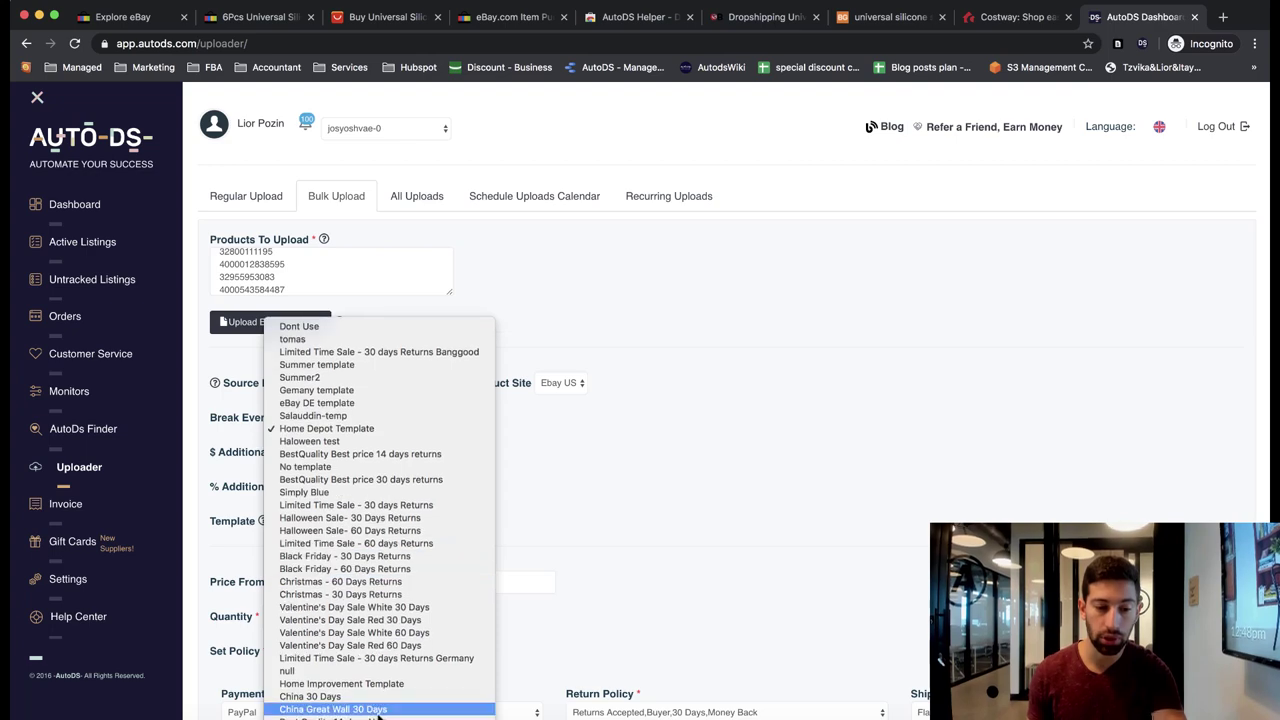
- Pick the China Great Wall 30 Days template and include product variations
click(430, 708)
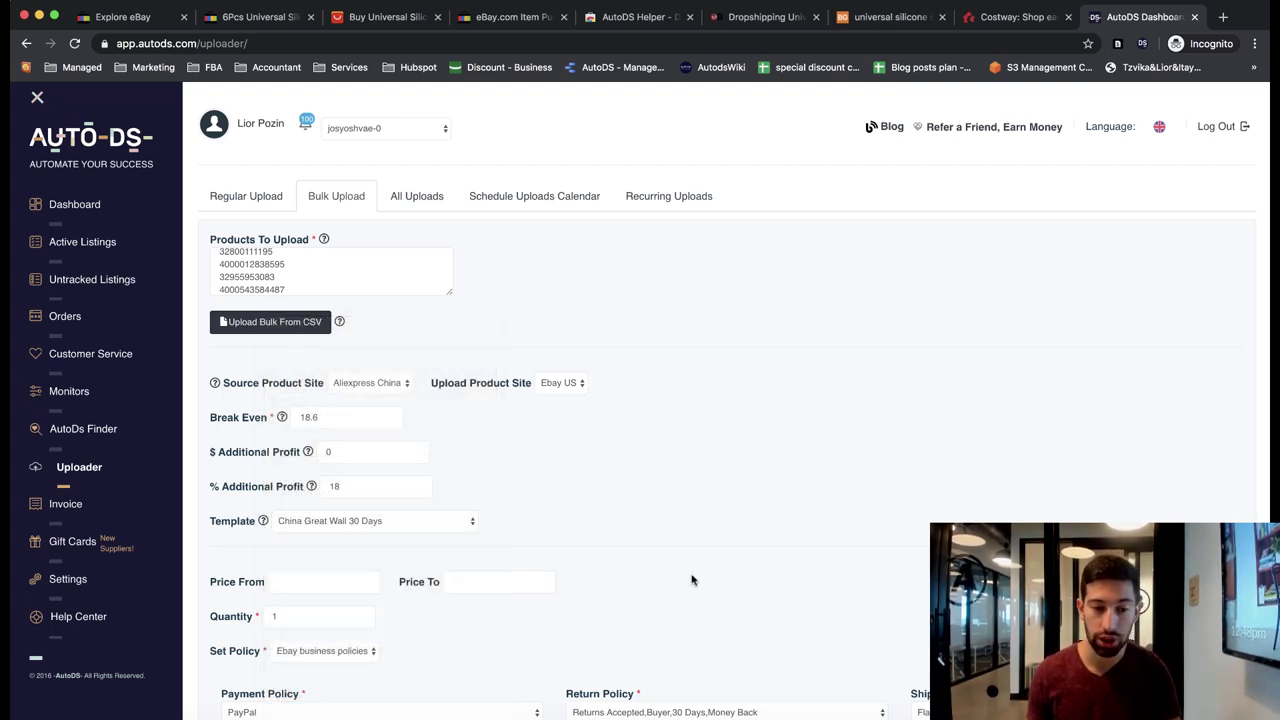
scroll(452, 418, down, 5)
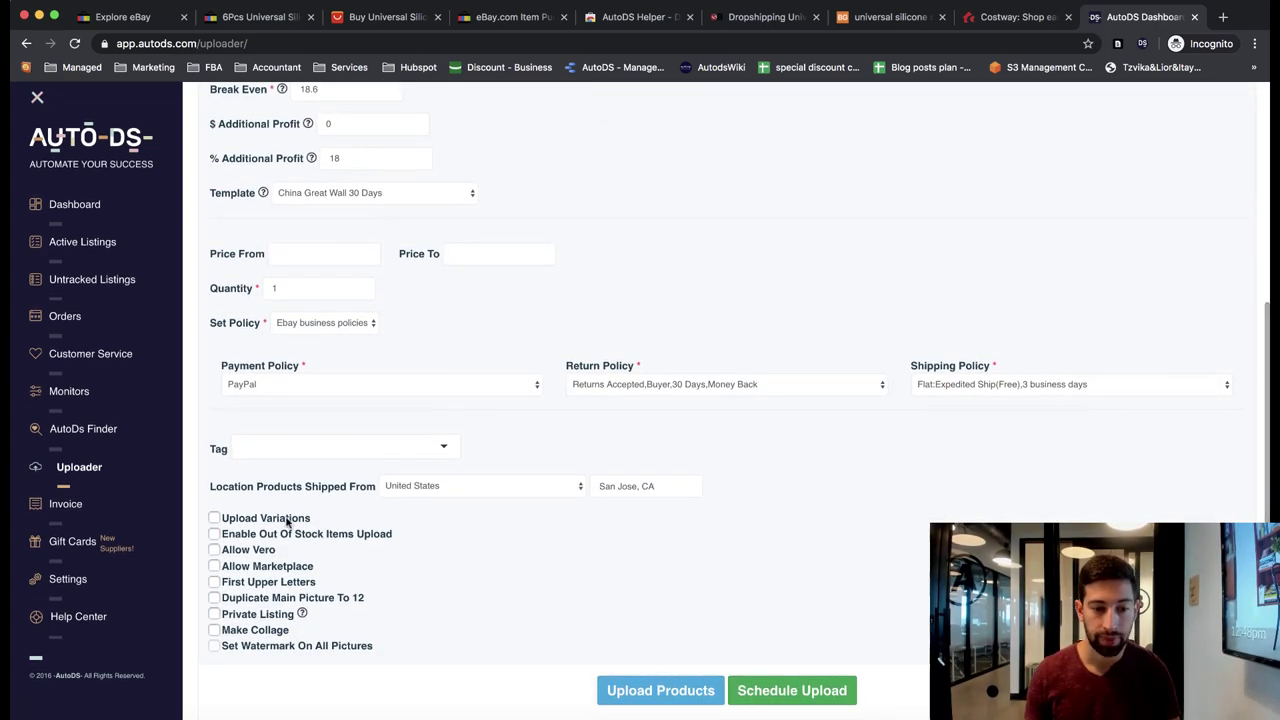
click(288, 517)
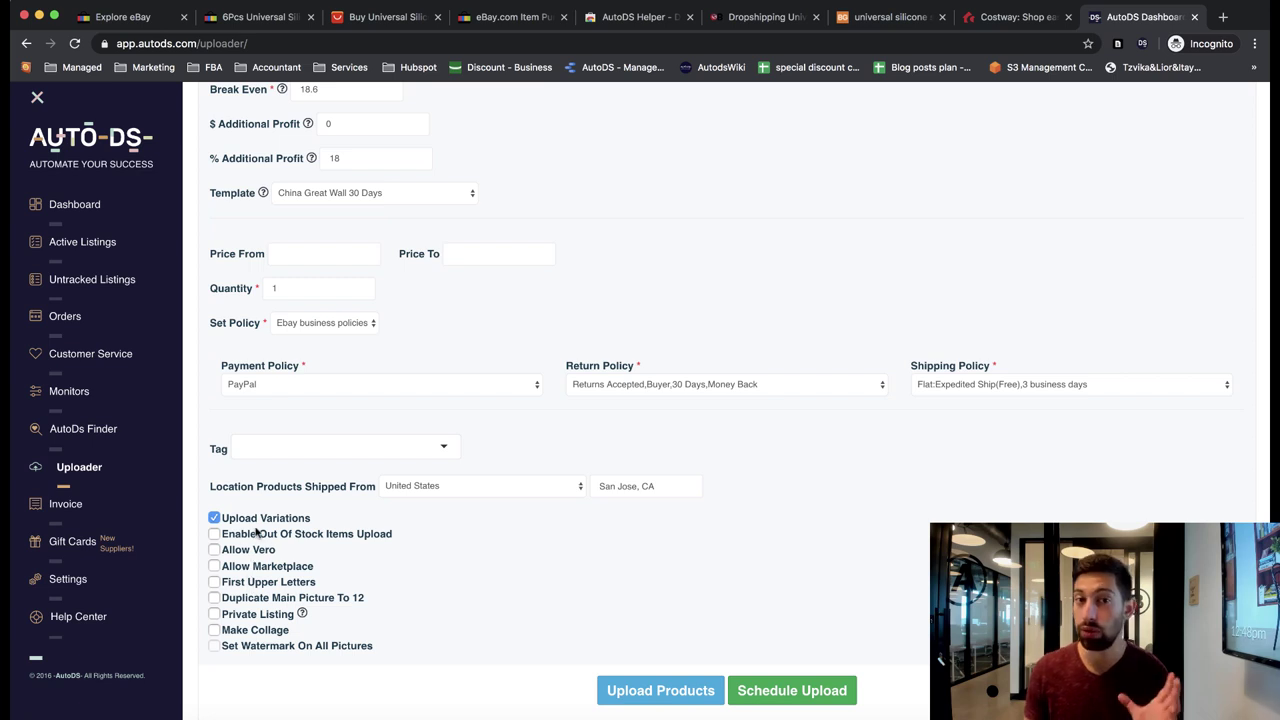
- Set the ship-from location to China with Beijin as the city
click(404, 486)
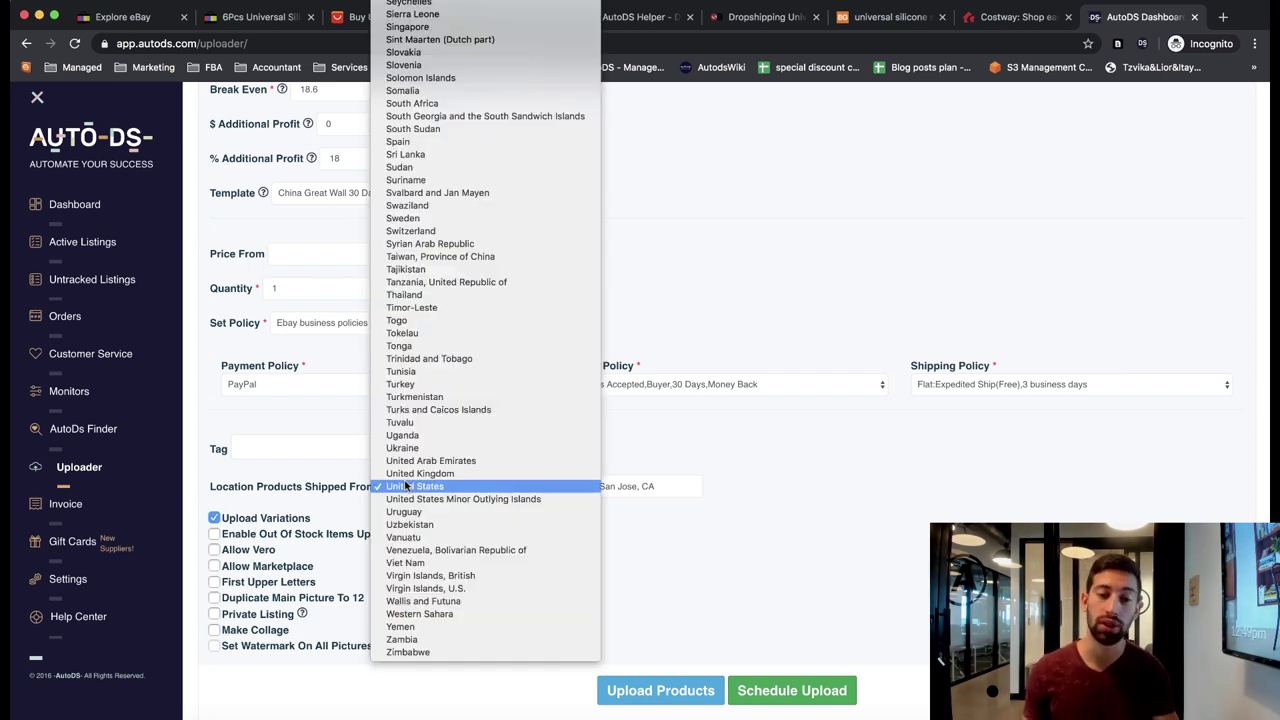
text(chi)
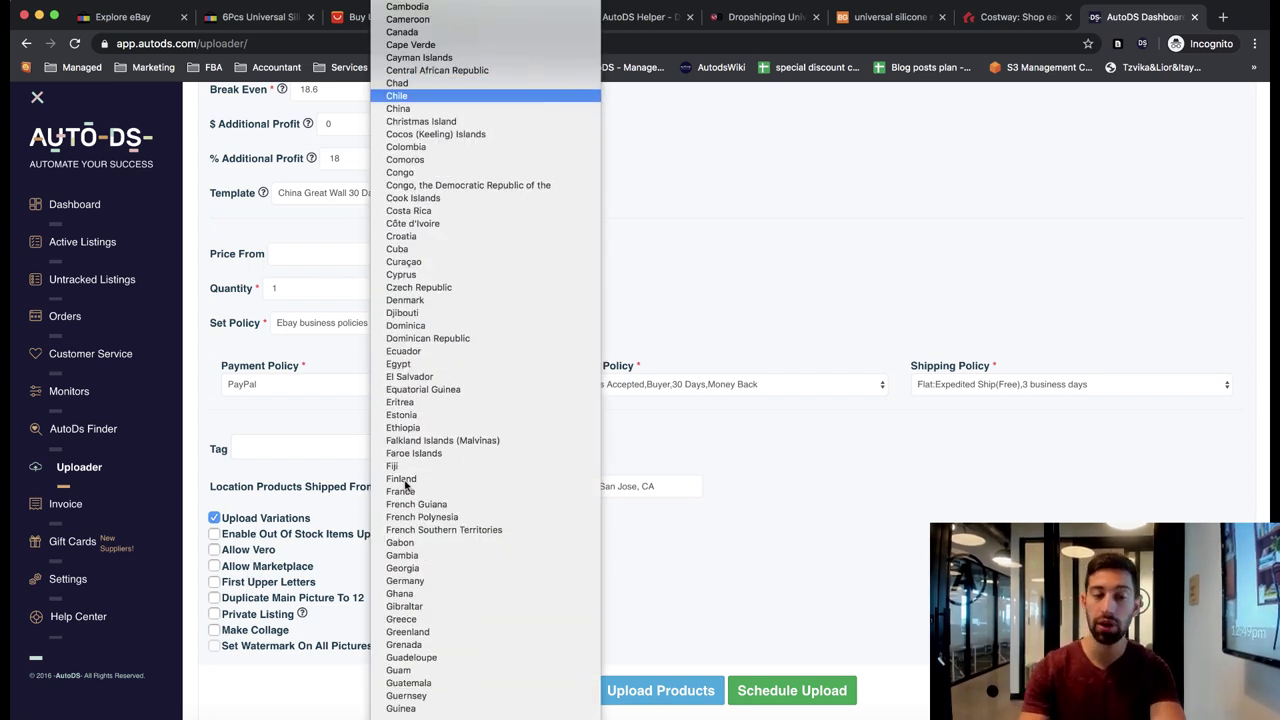
text(na)
key(Escape)
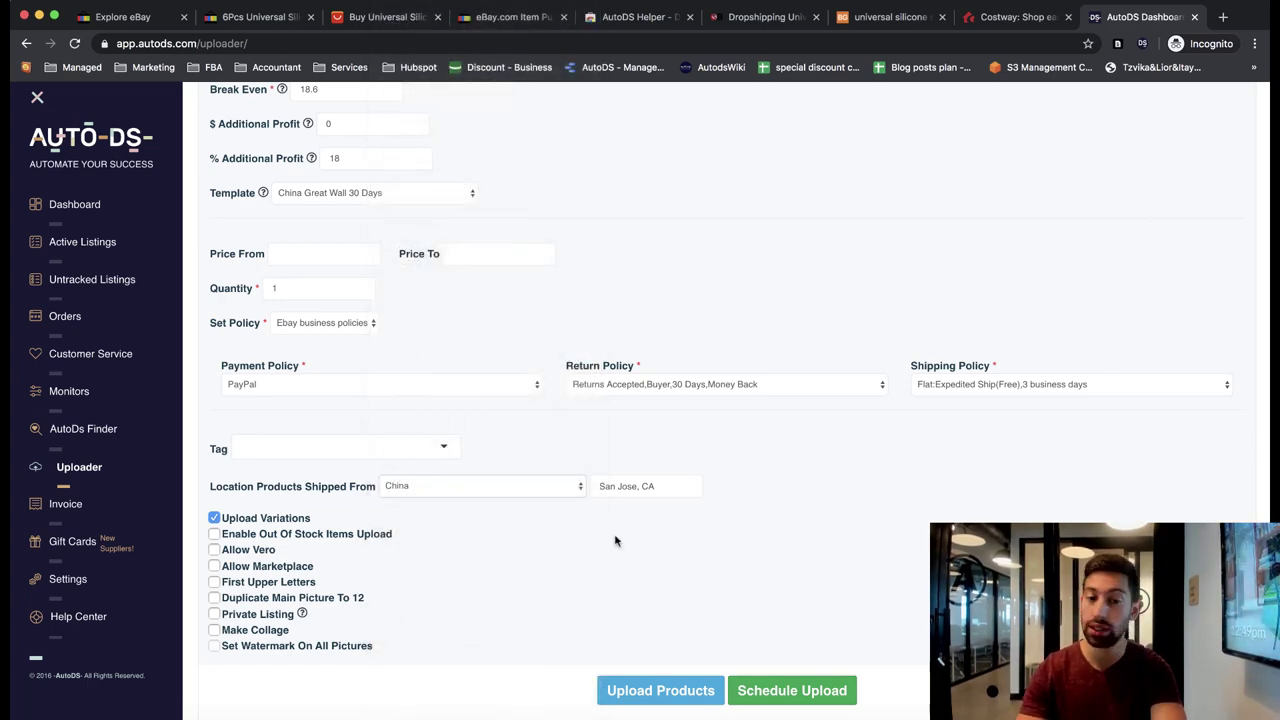
triple_click(631, 484)
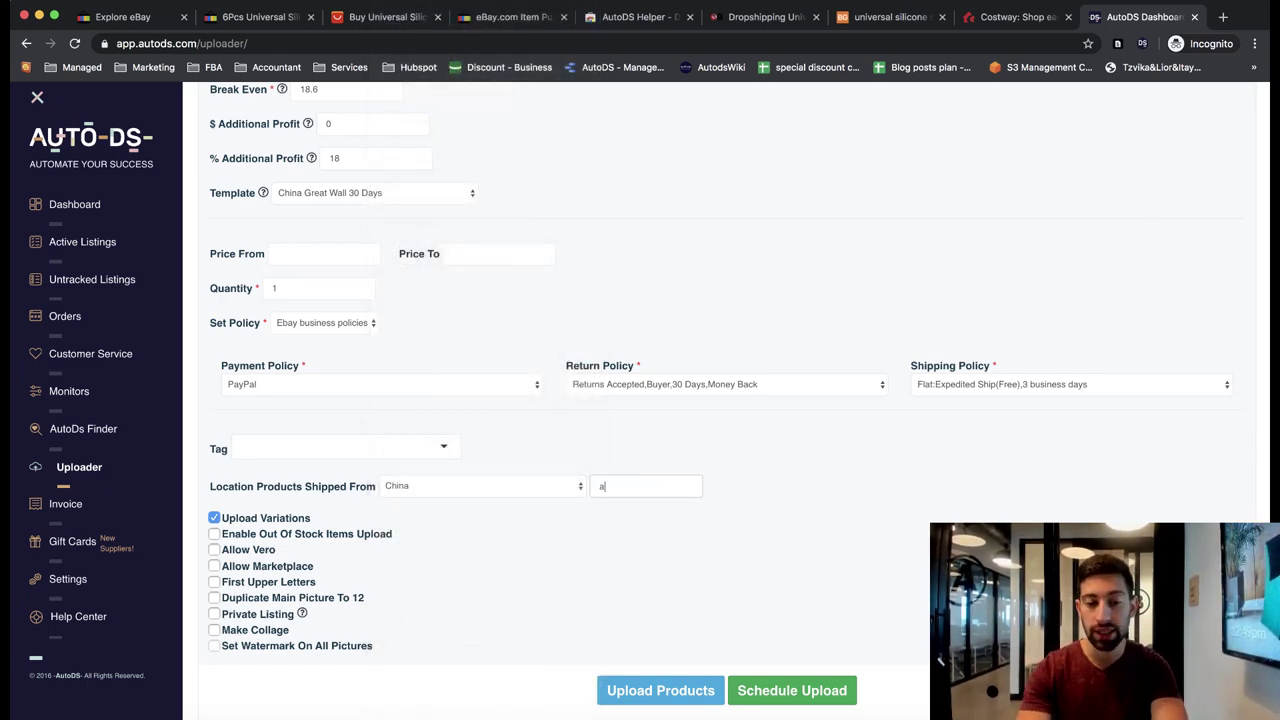
key(BackSpace)
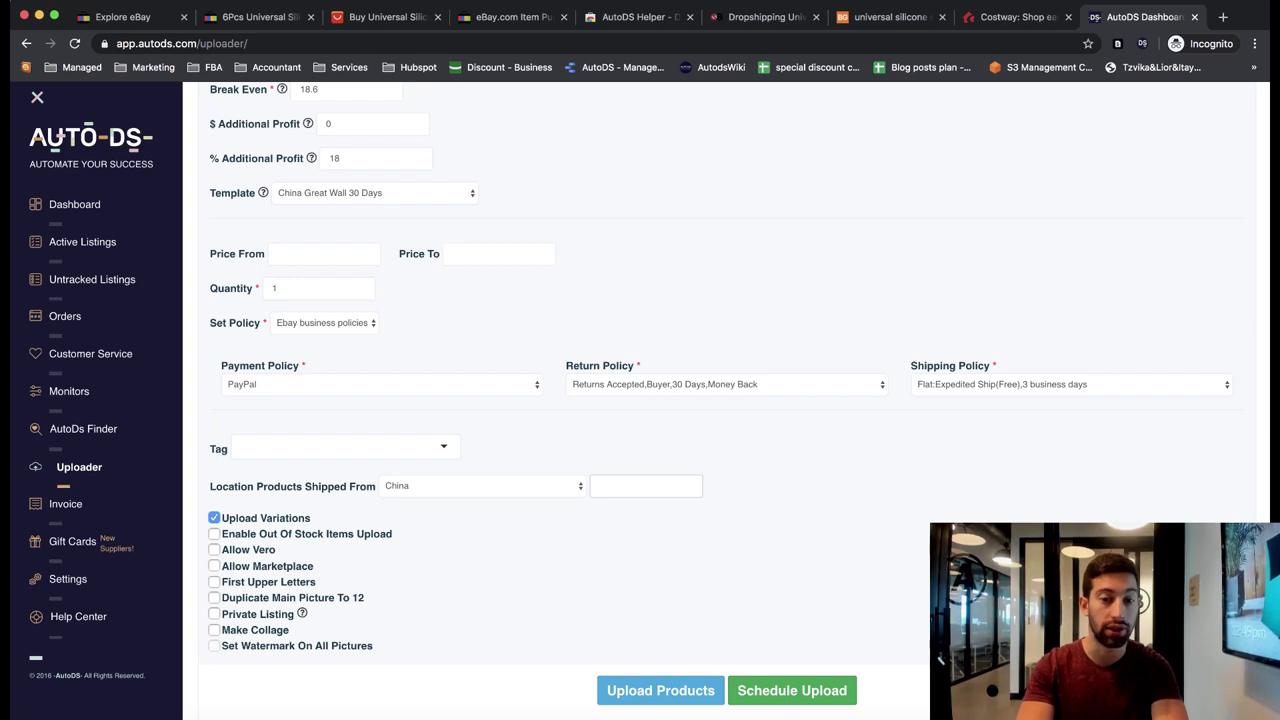
text(B)
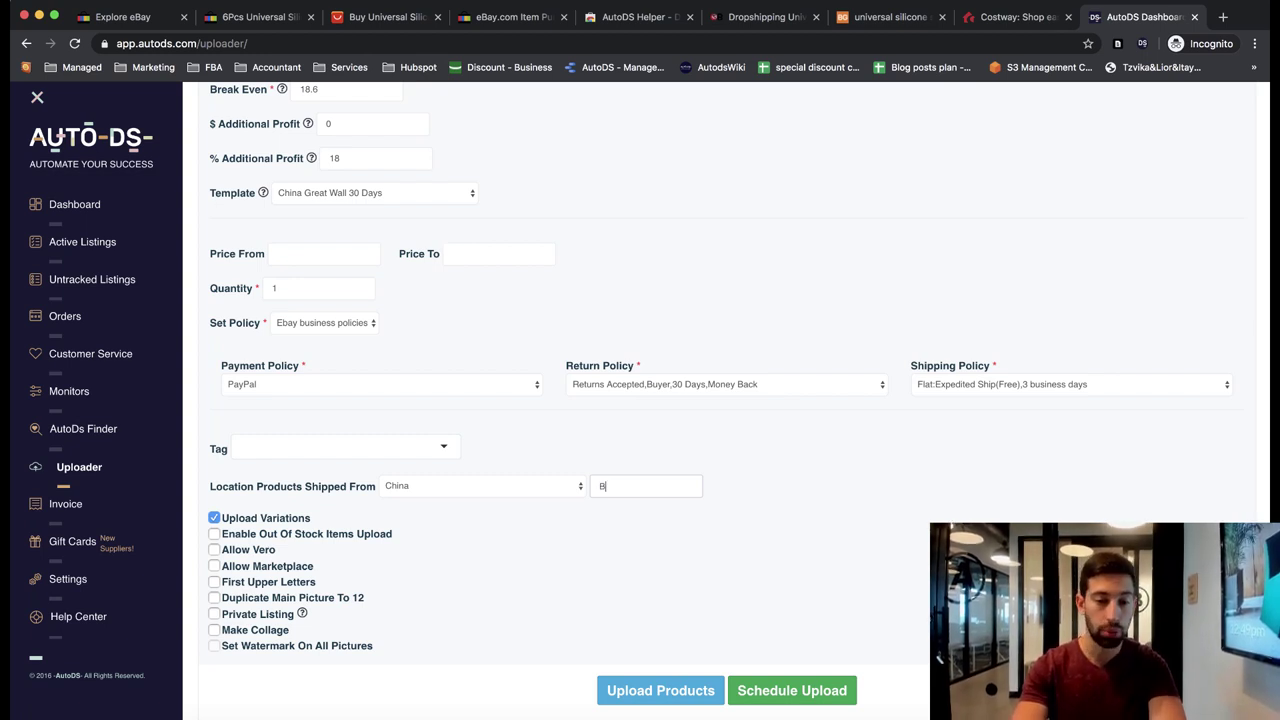
text(eijin)
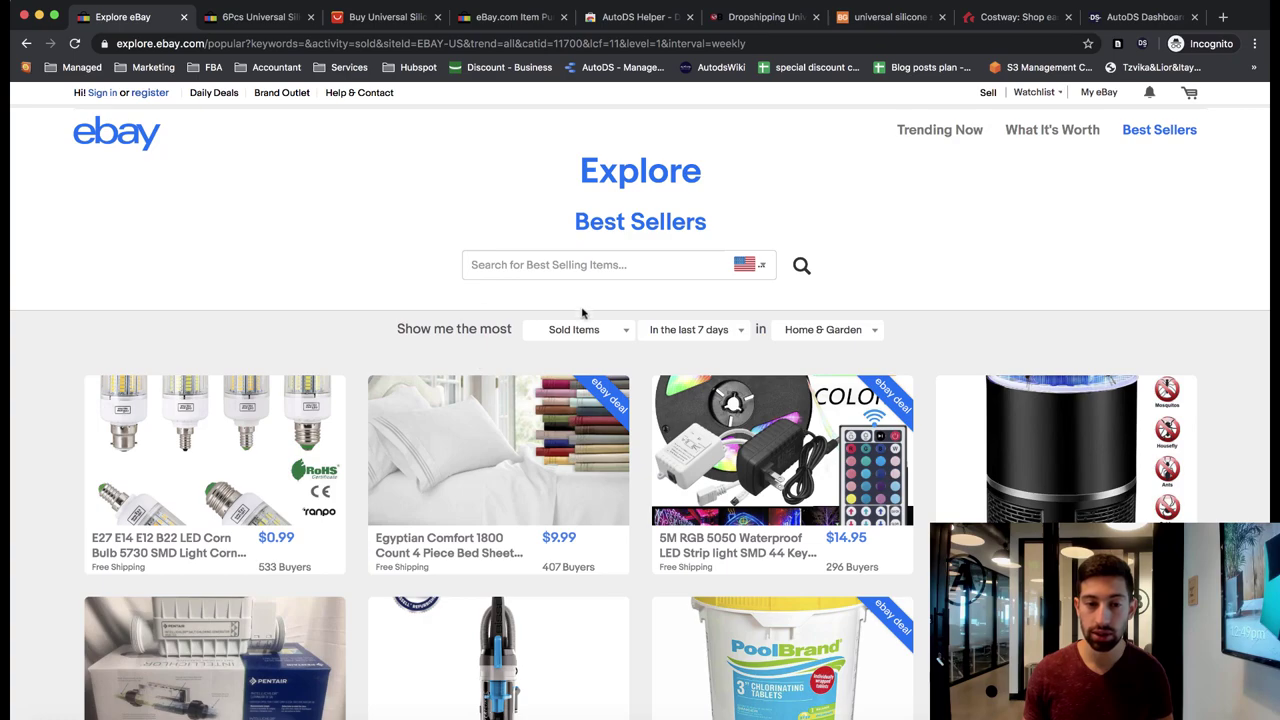
- Check the eBay Best Sellers filter options without changing them
click(590, 330)
click(791, 358)
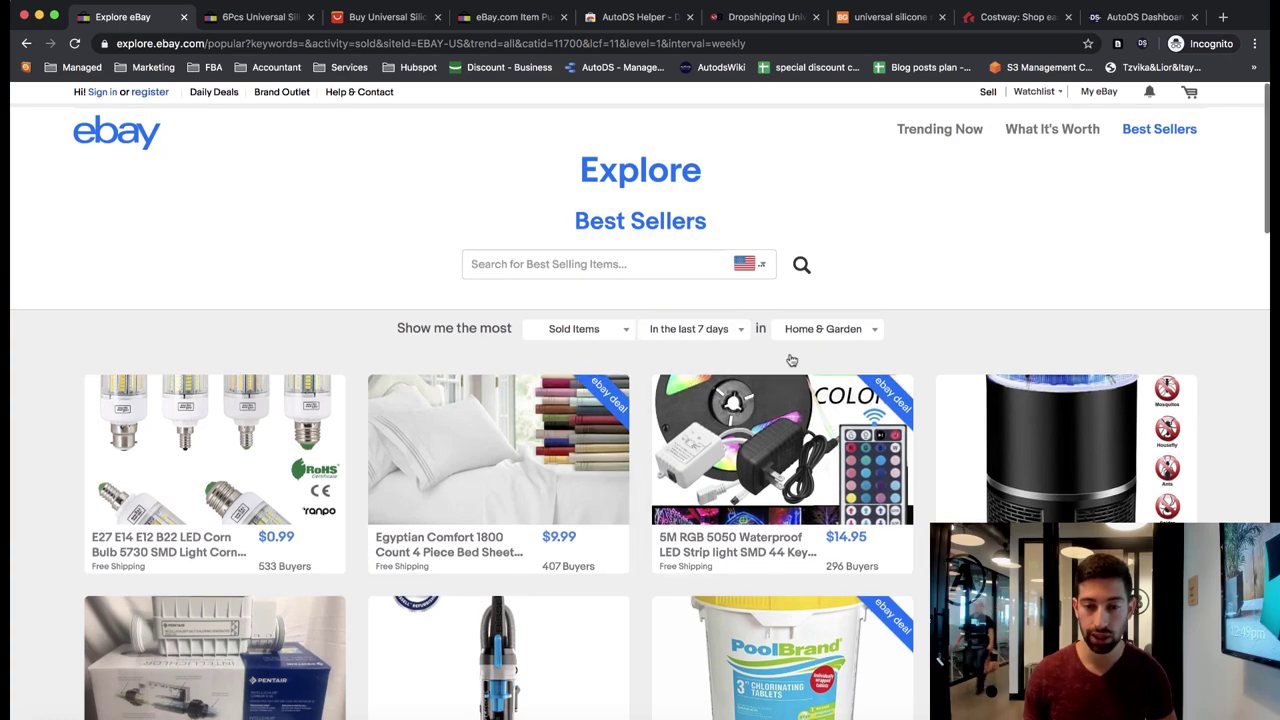
scroll(793, 357, down, 5)
scroll(795, 355, down, 15)
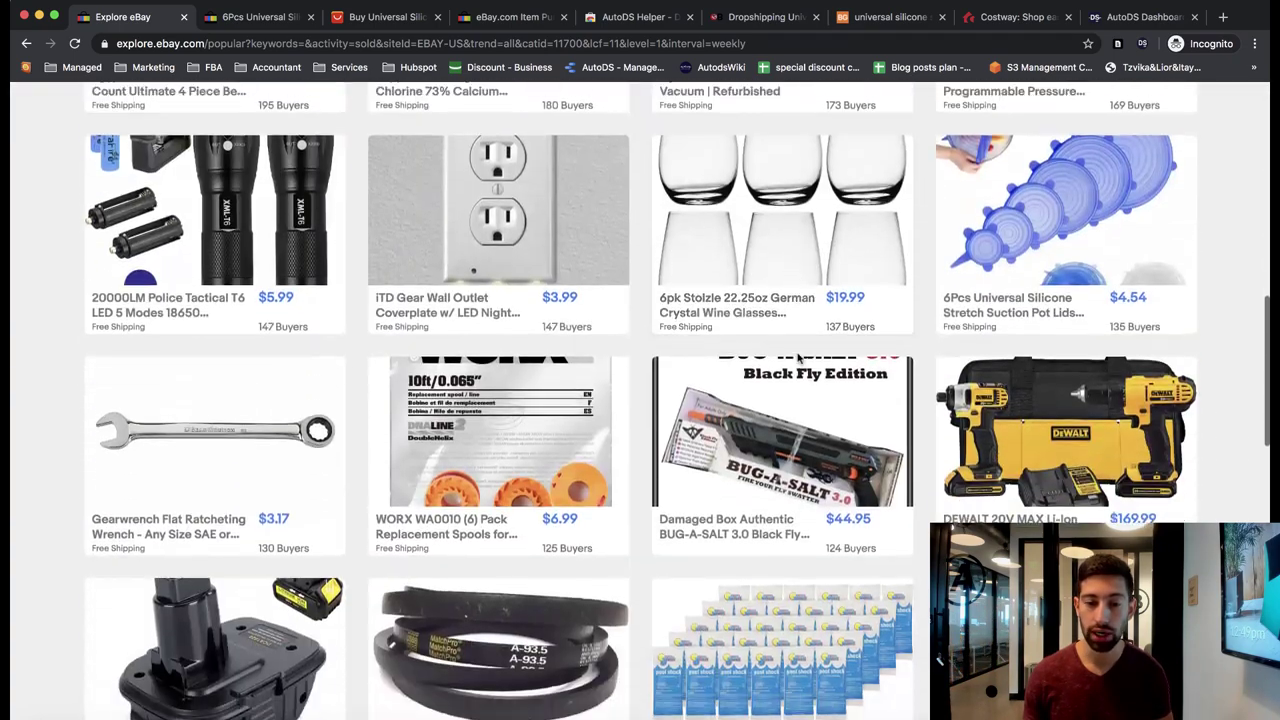
scroll(797, 357, left, 5)
scroll(797, 357, right, 5)
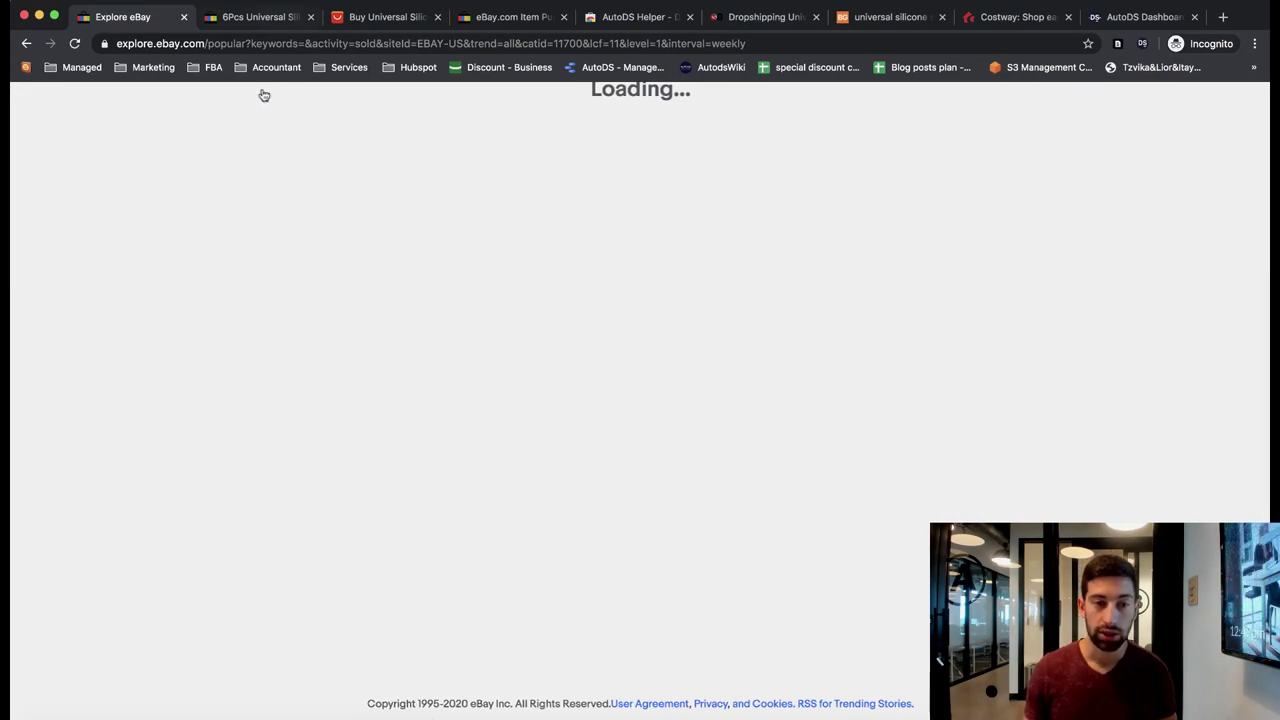
- Select 'Universal Silicone Stretch' in the eBay silicone lid listing title
key(ctrl+Tab)
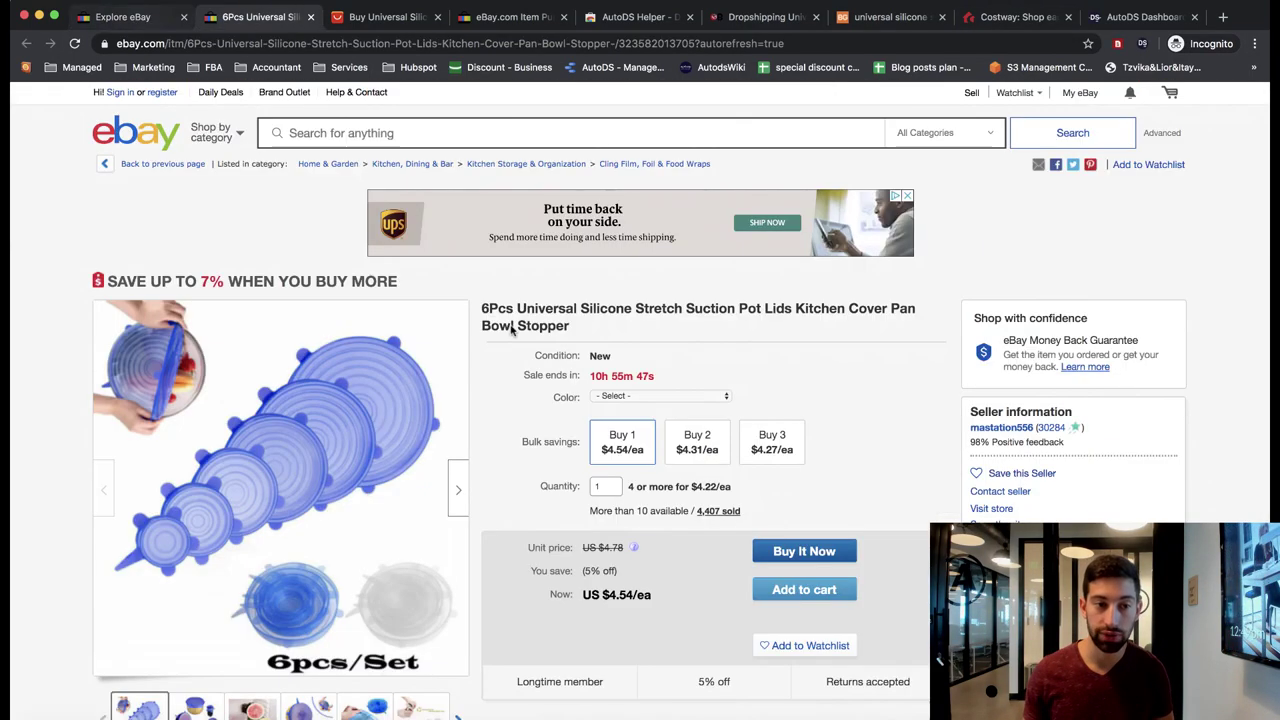
click(130, 17)
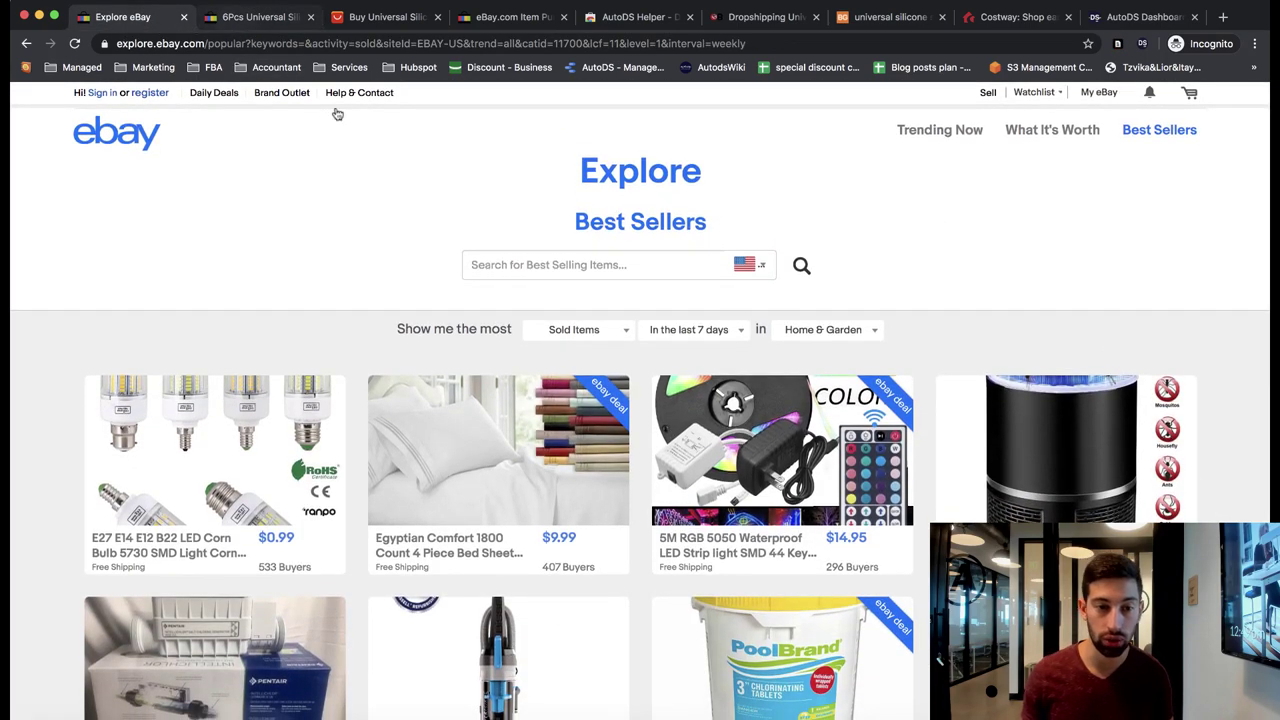
key(ctrl+Tab)
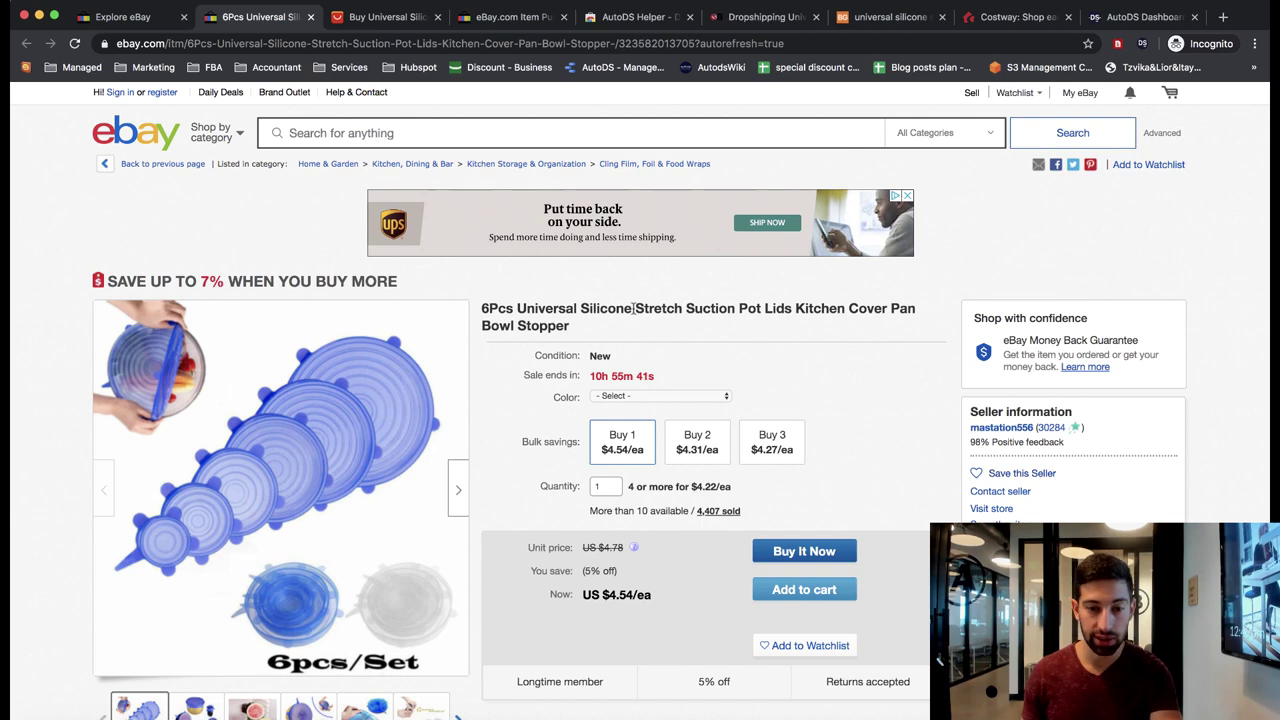
drag(684, 308, 517, 304)
key(cmd+c)
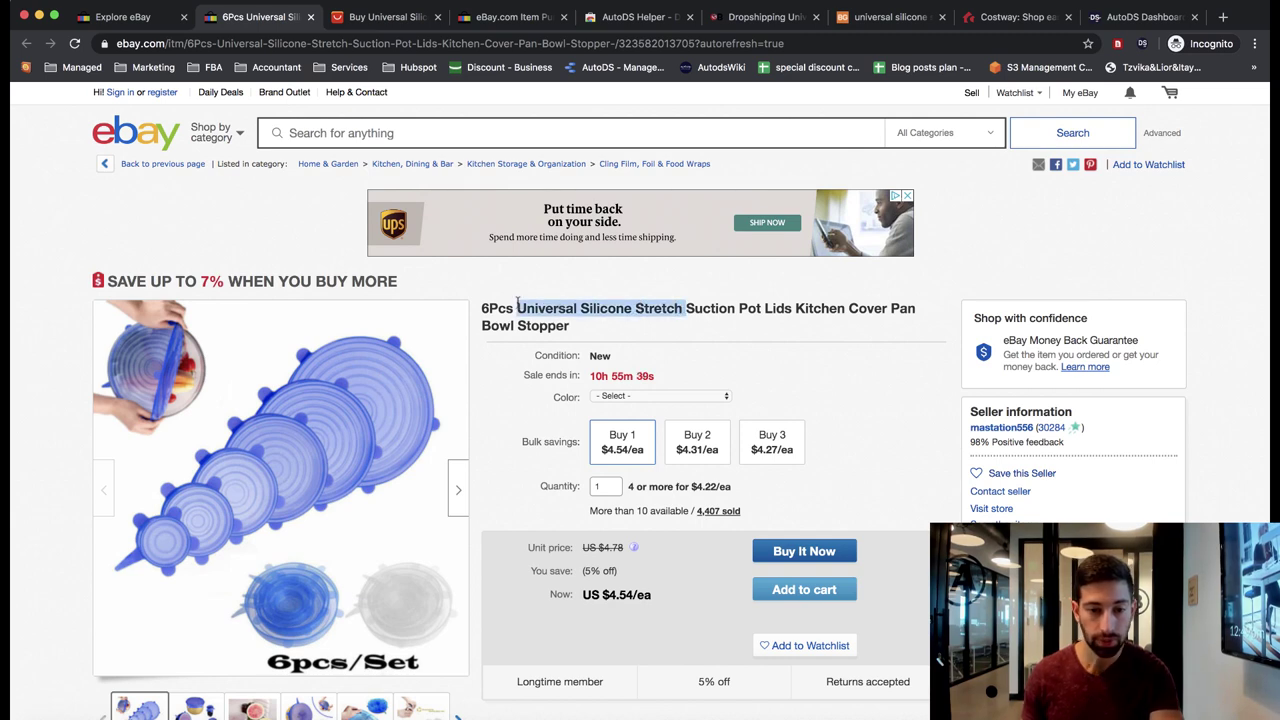
- Look up 'Universal Silicone Stretch' in What It's Worth, noting the $4-7 new price
click(124, 17)
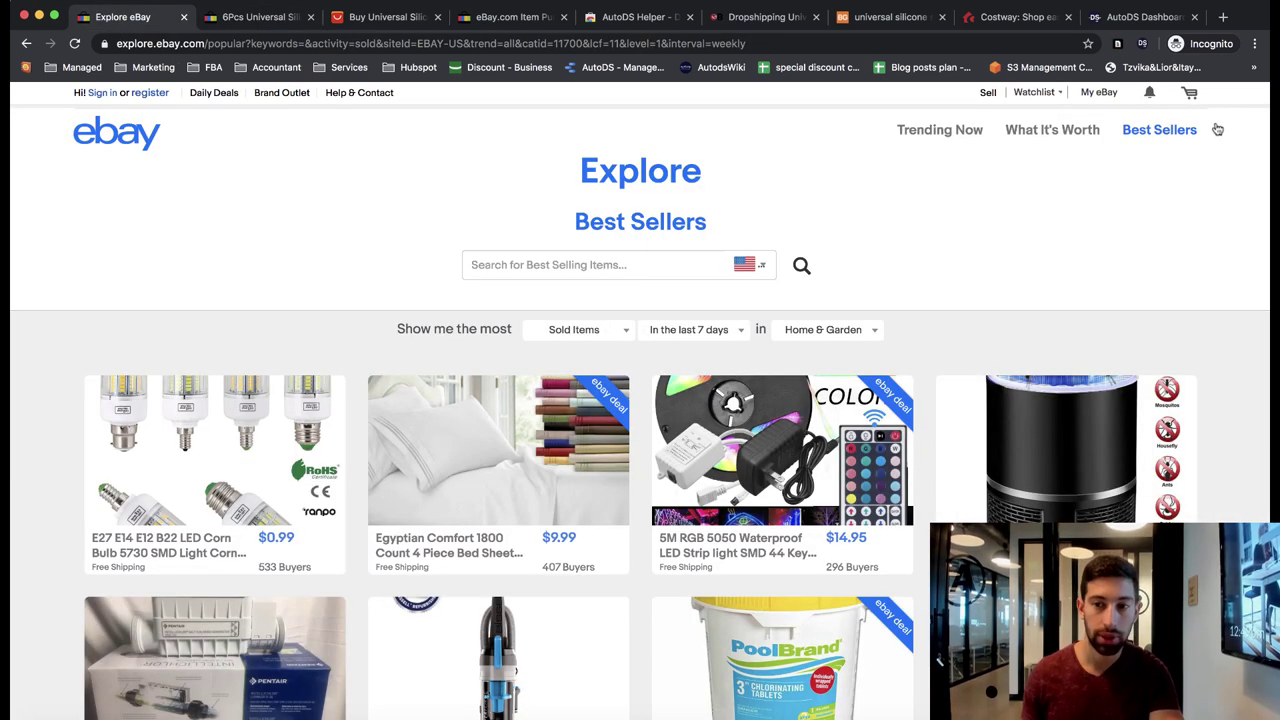
click(1052, 129)
click(543, 268)
key(cmd+v)
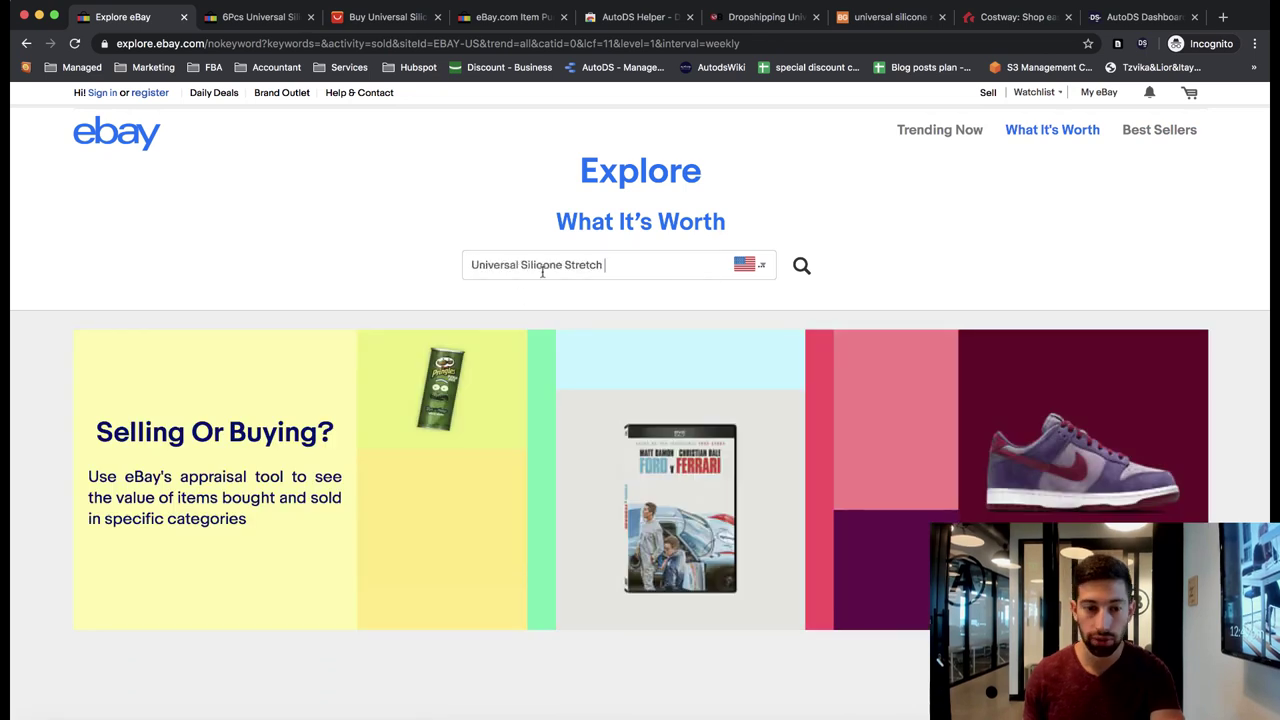
key(Return)
scroll(518, 301, down, 1)
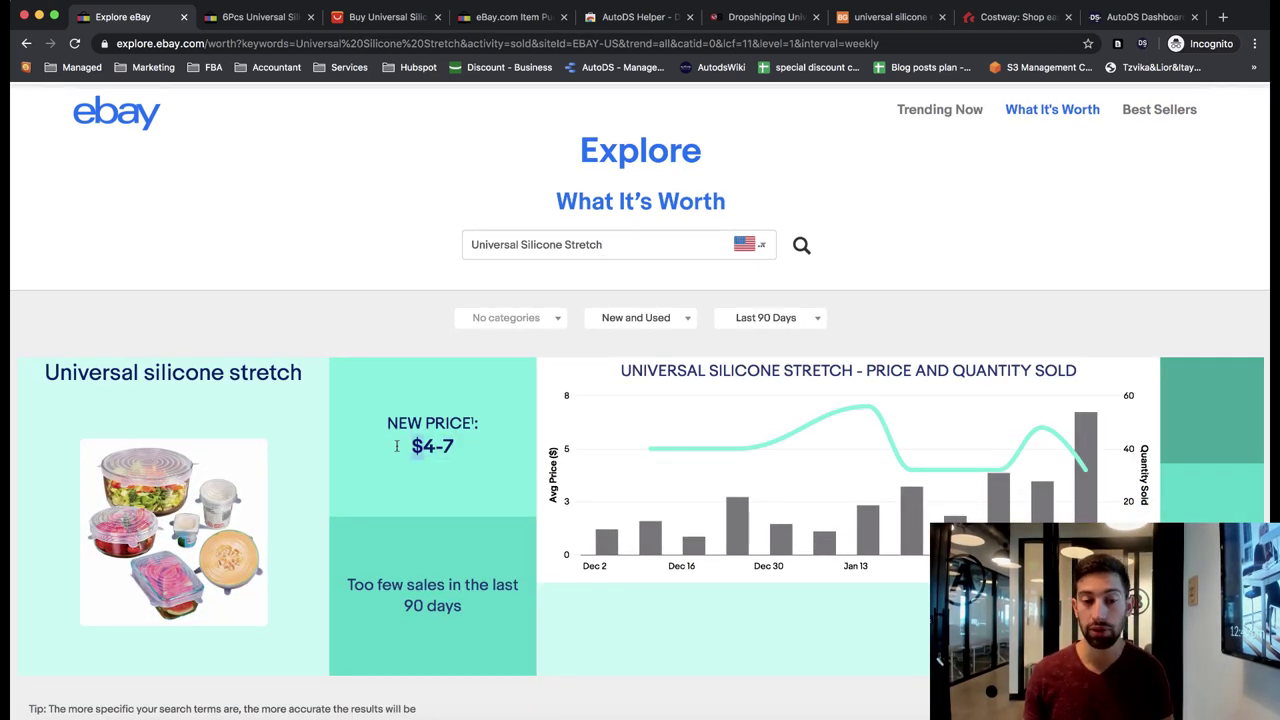
scroll(396, 446, up, 1)
drag(458, 450, 373, 455)
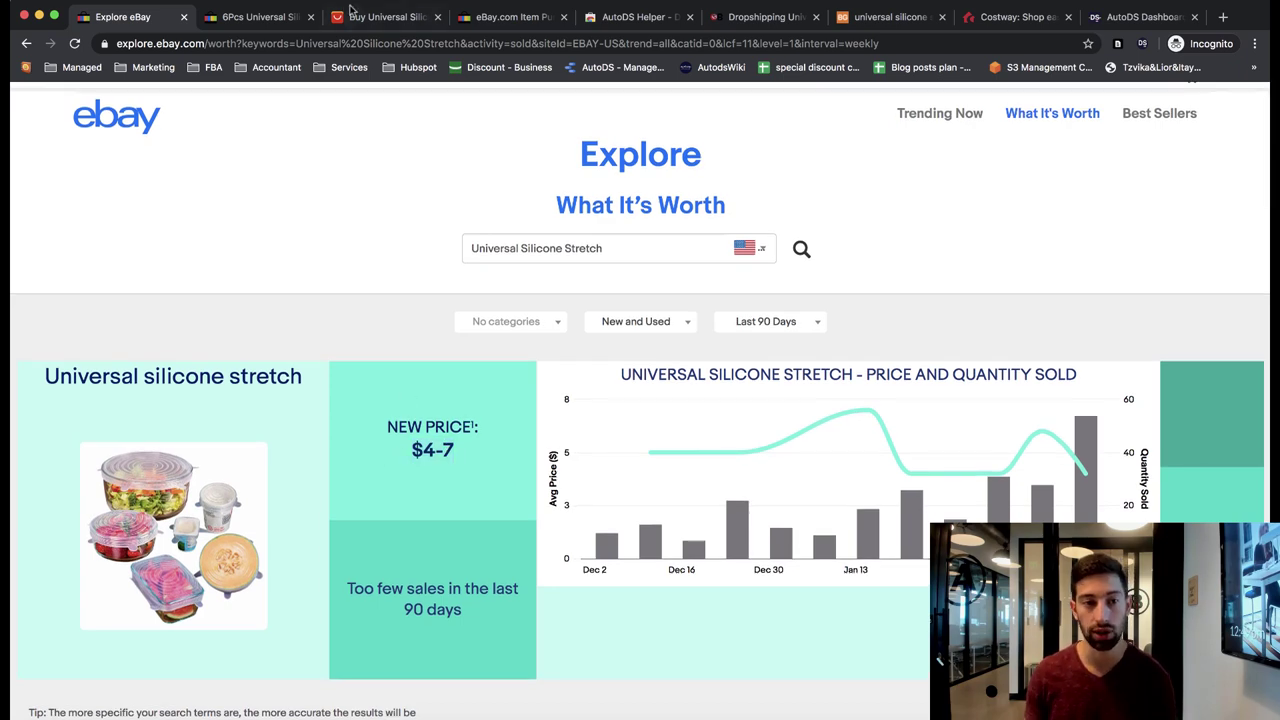
click(351, 17)
scroll(548, 283, up, 5)
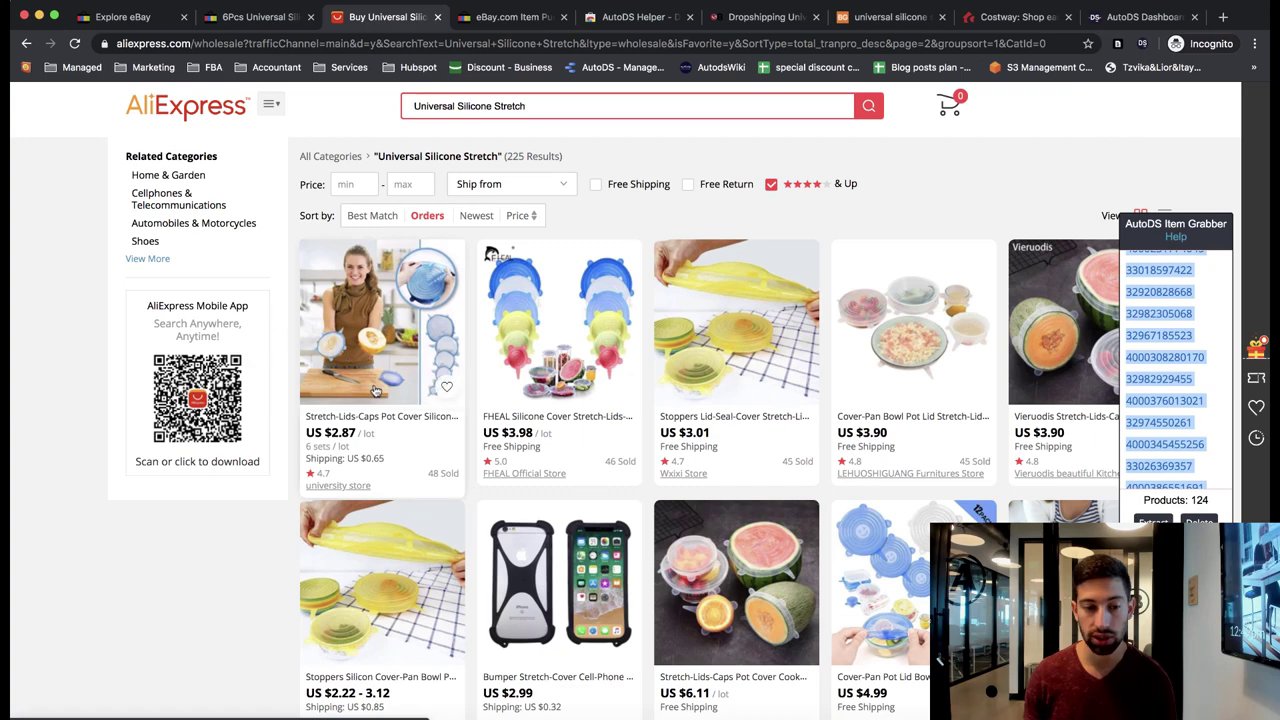
scroll(380, 387, down, 3)
scroll(385, 395, down, 2)
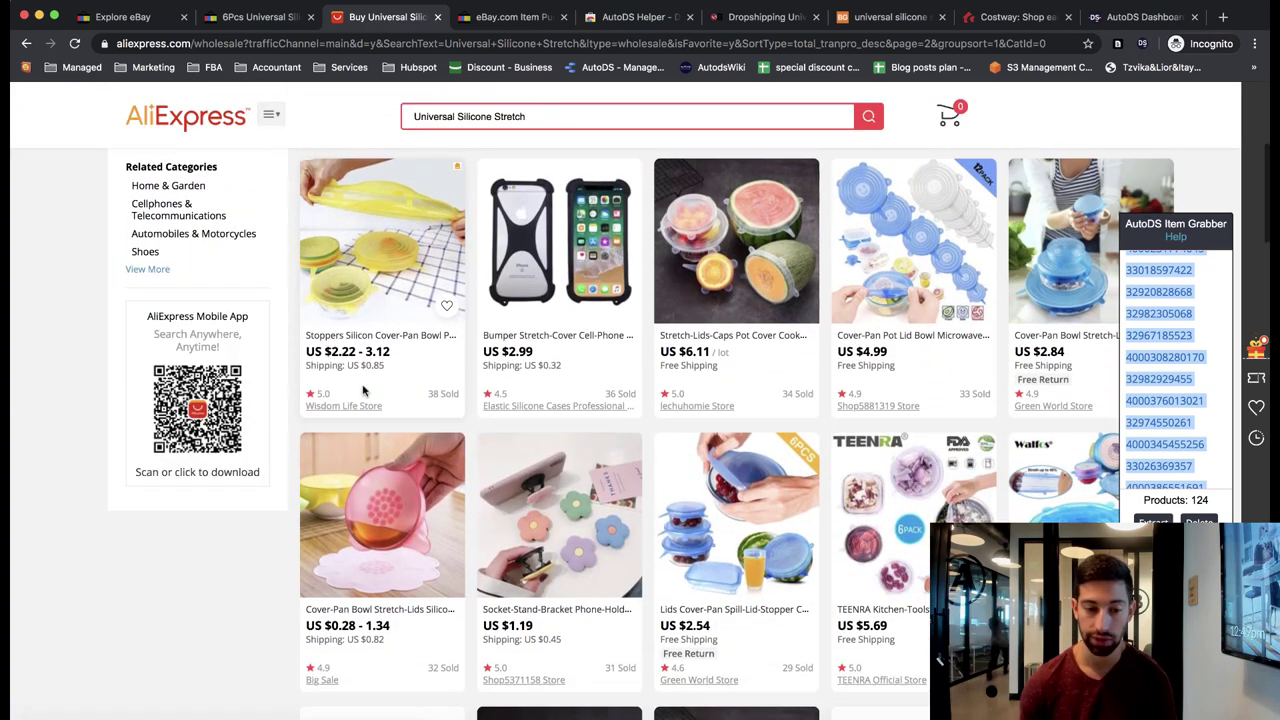
scroll(400, 425, down, 1)
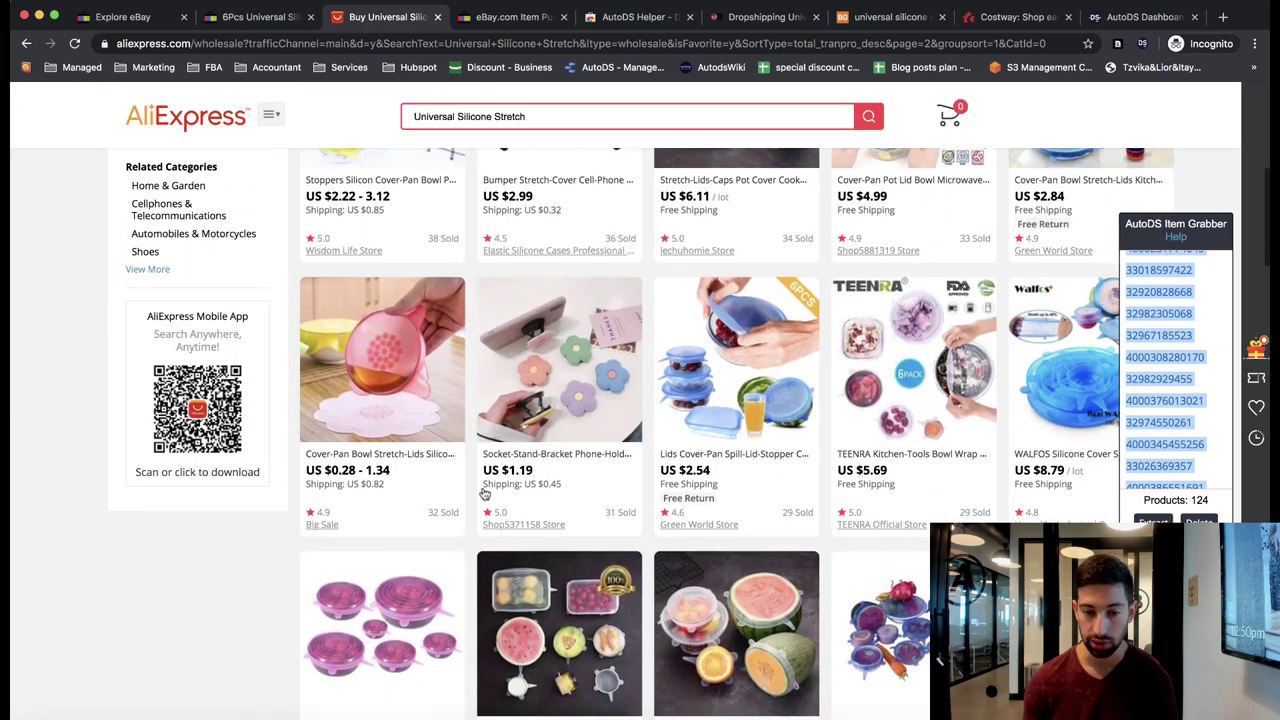
scroll(390, 420, down, 3)
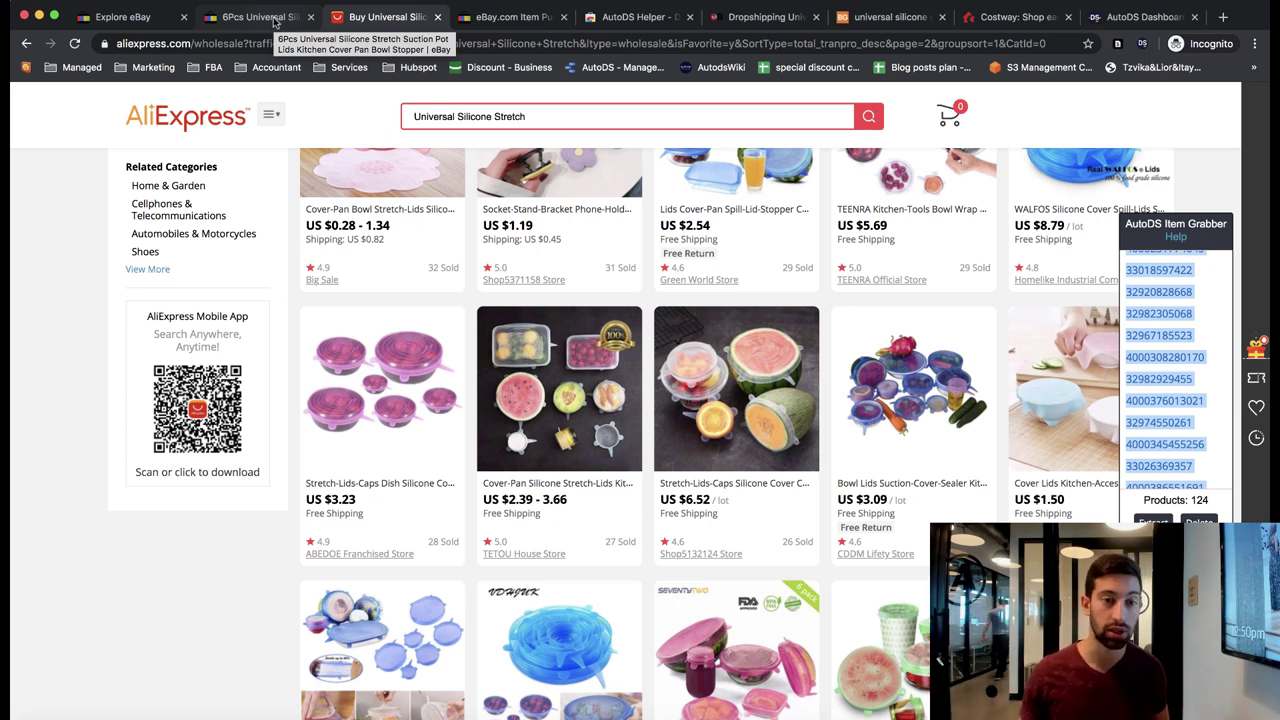
click(275, 20)
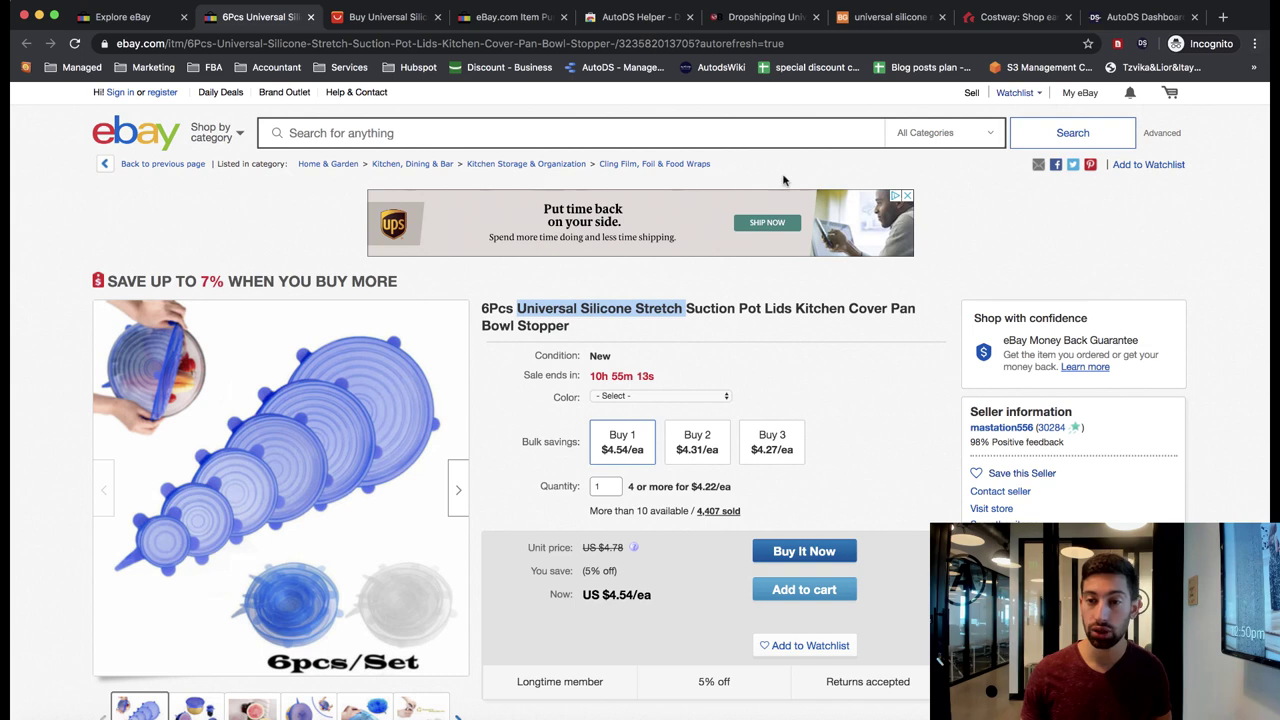
right_click(548, 314)
click(600, 345)
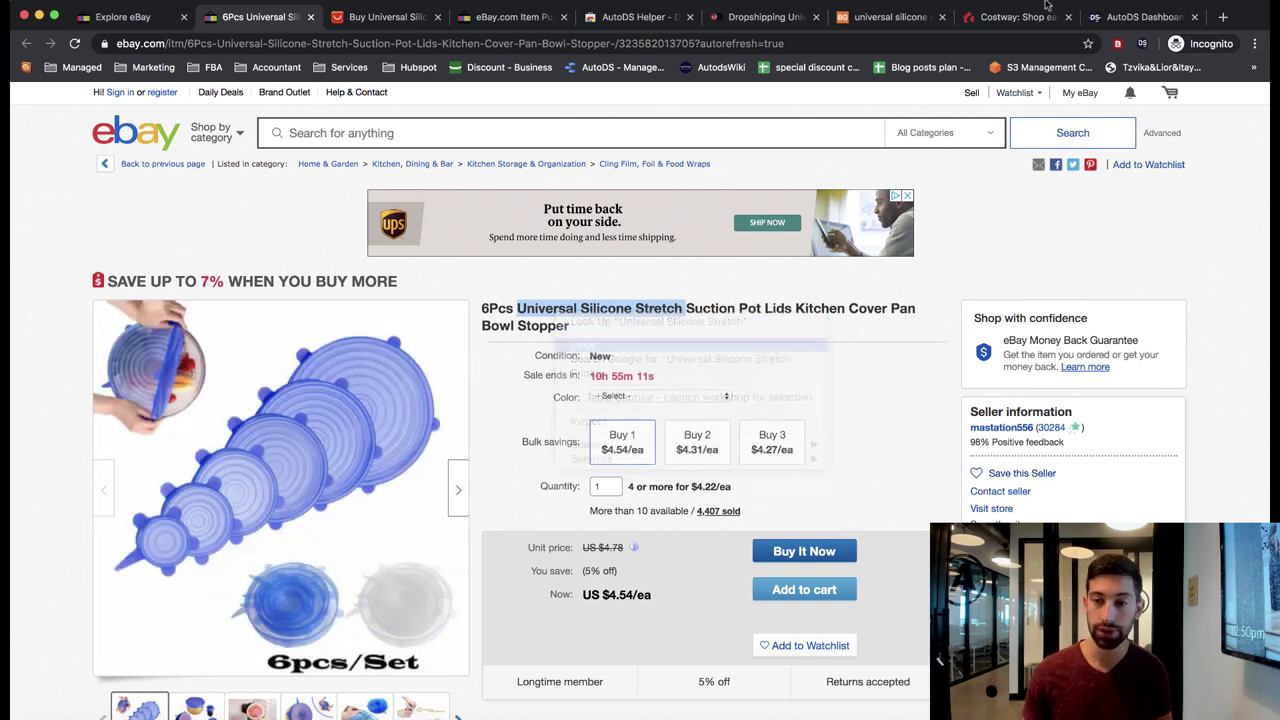
click(1142, 43)
click(1015, 103)
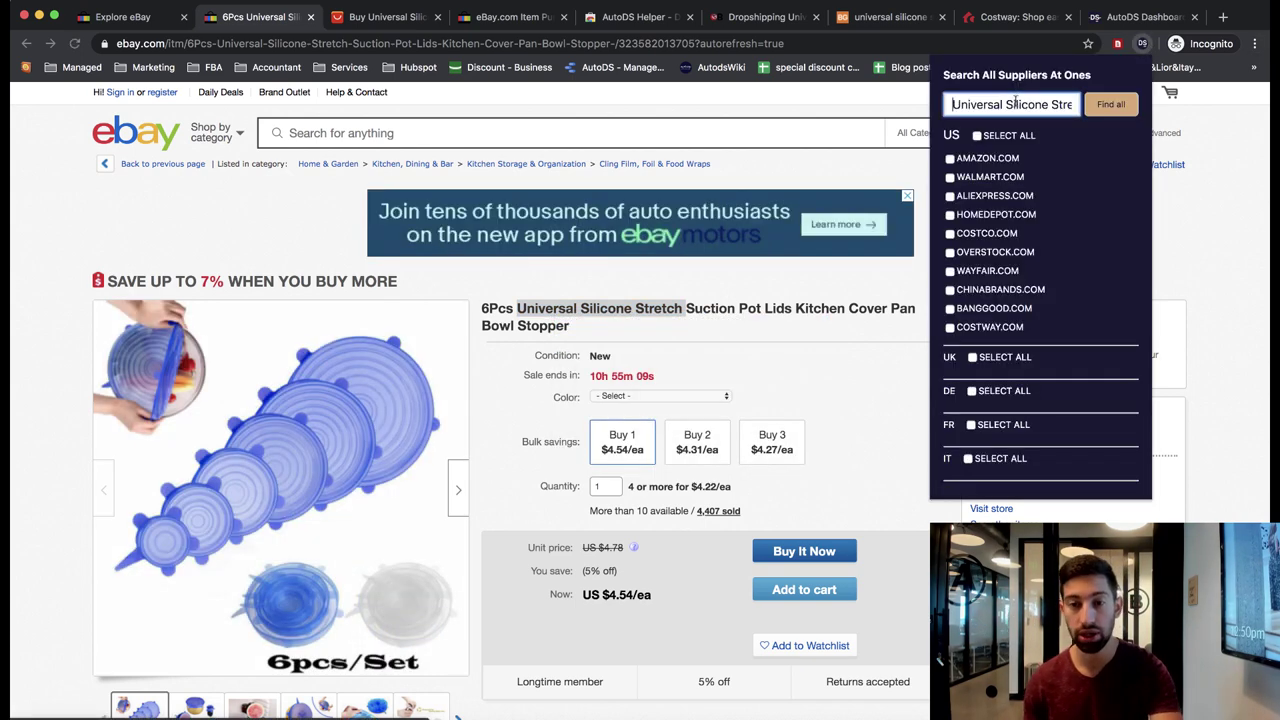
click(978, 135)
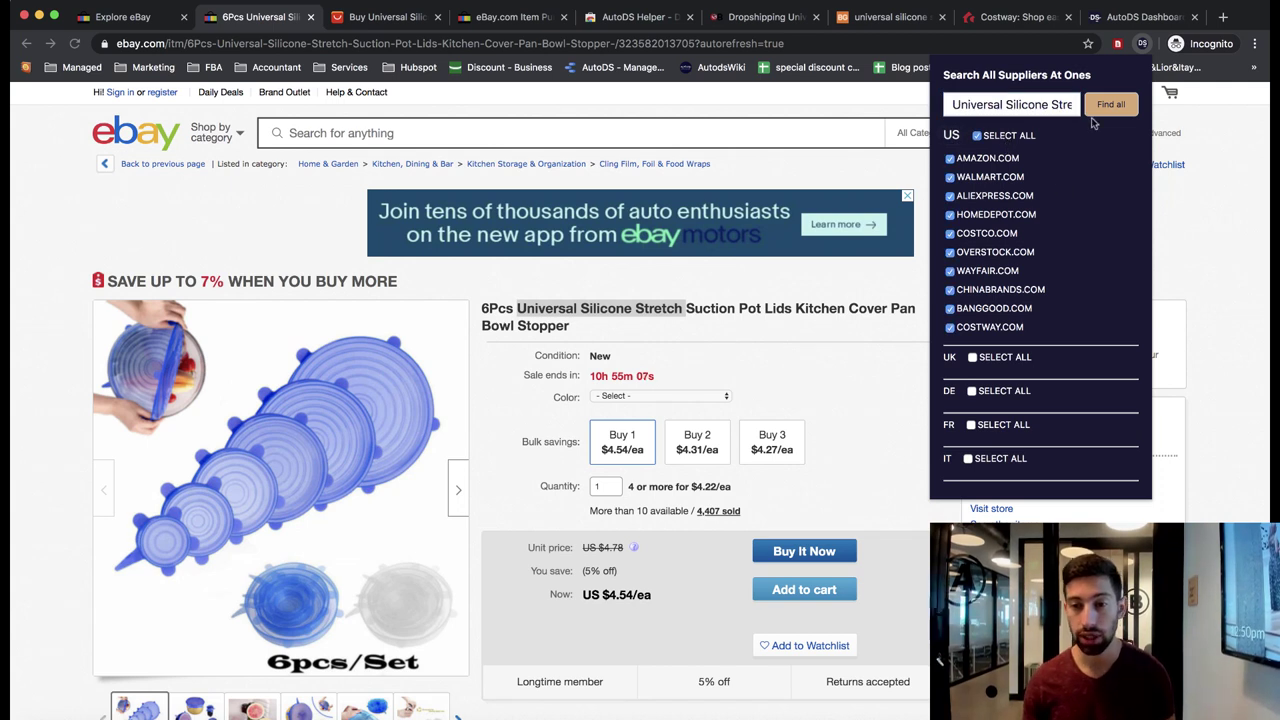
click(760, 179)
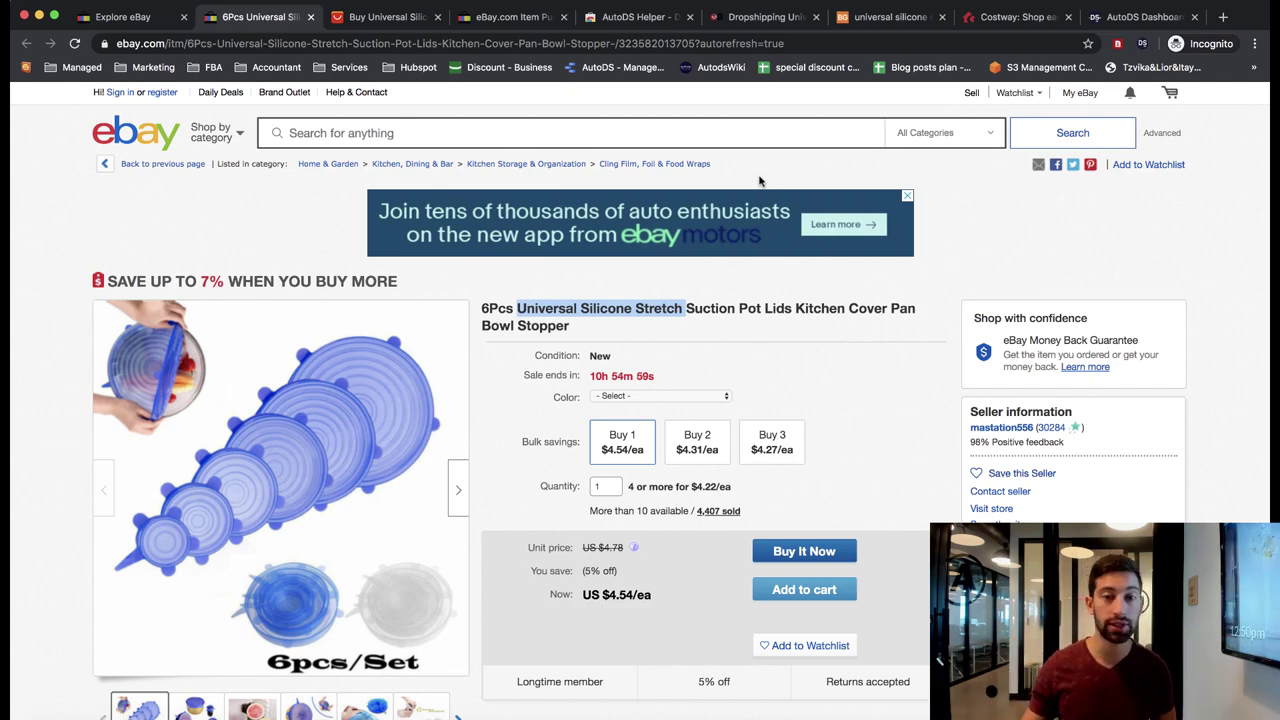
- Go to page 3 of the Orders-sorted AliExpress results and clear the grabber selection
key(ctrl+Tab)
scroll(485, 313, down, 10)
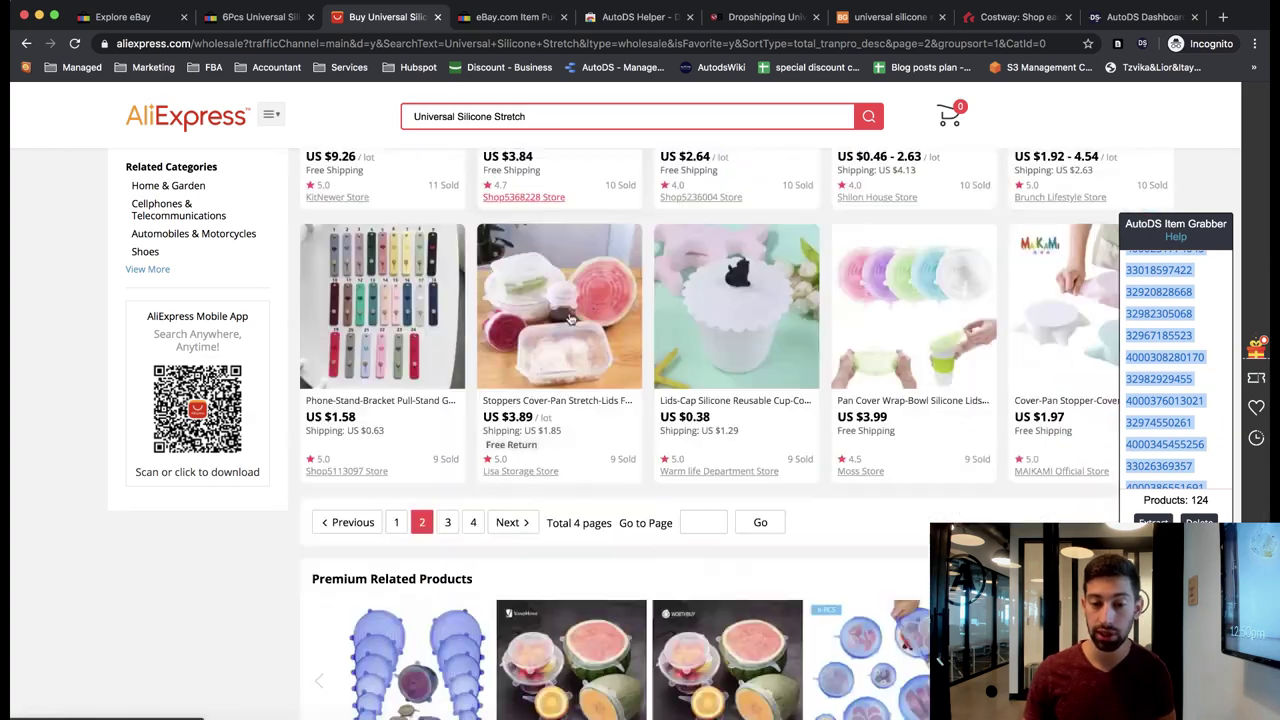
scroll(485, 313, up, 3)
click(447, 310)
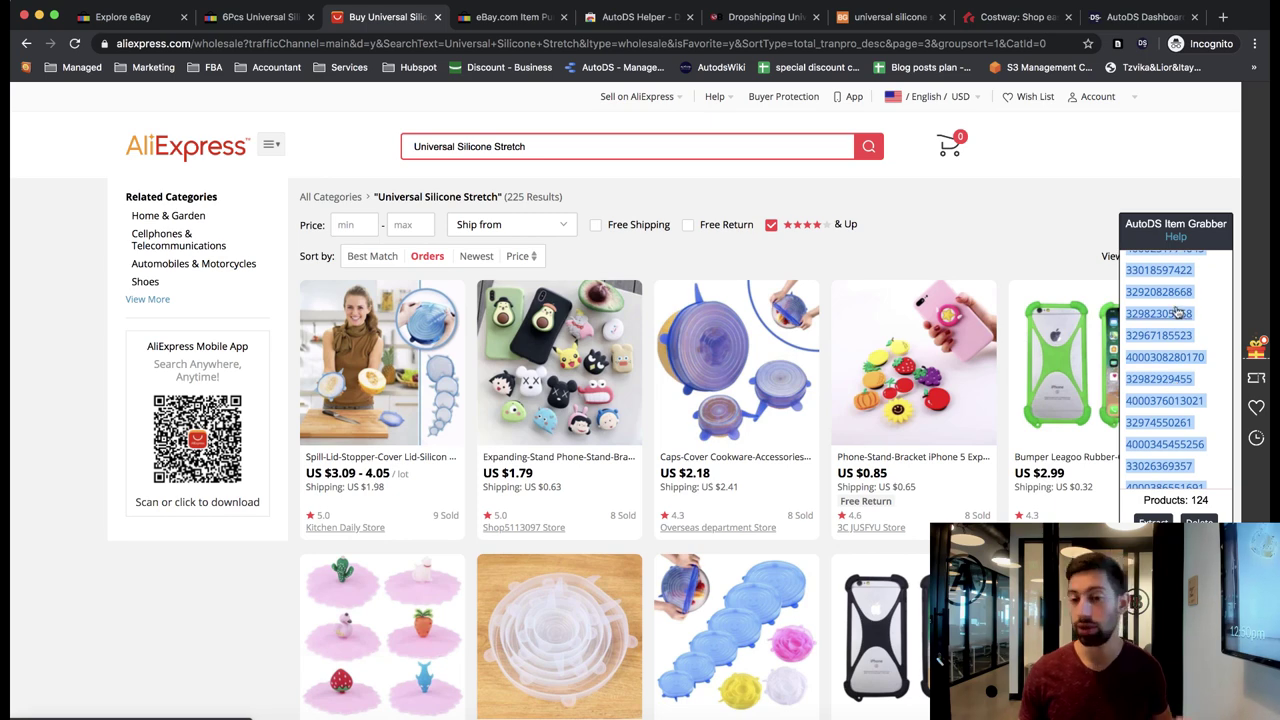
scroll(1165, 360, up, 3)
click(1037, 191)
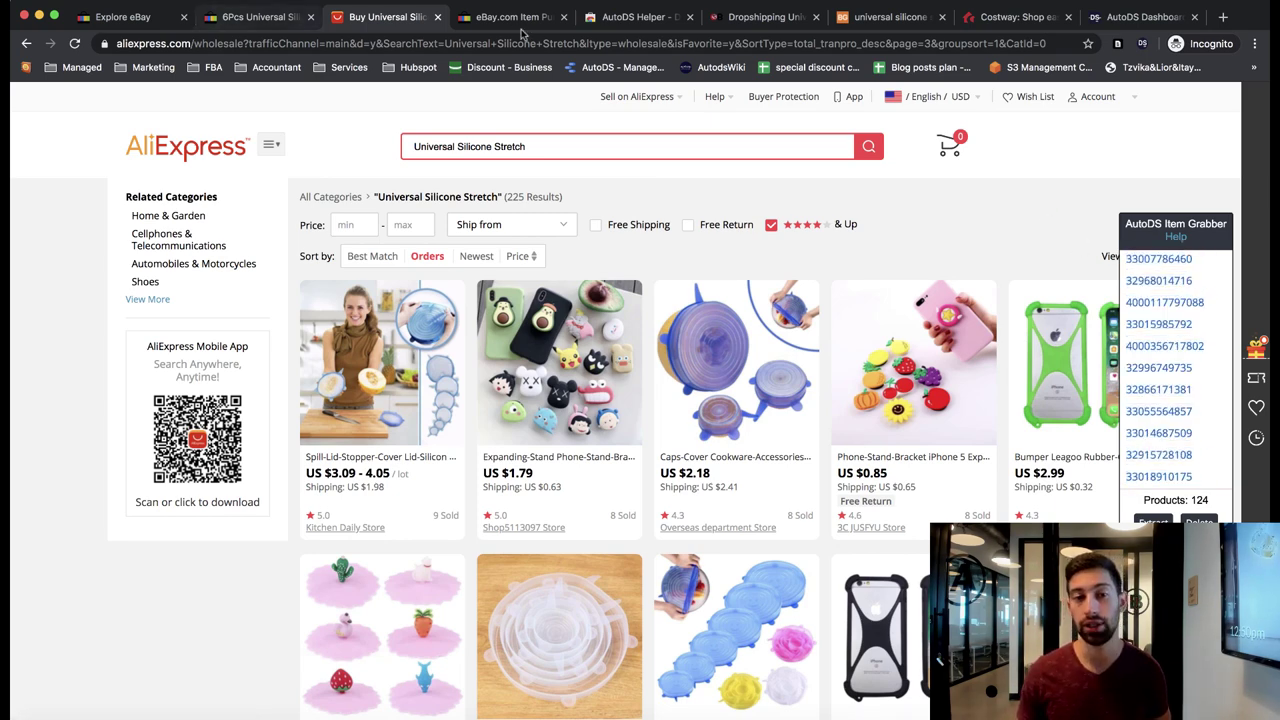
click(1140, 17)
scroll(390, 302, up, 5)
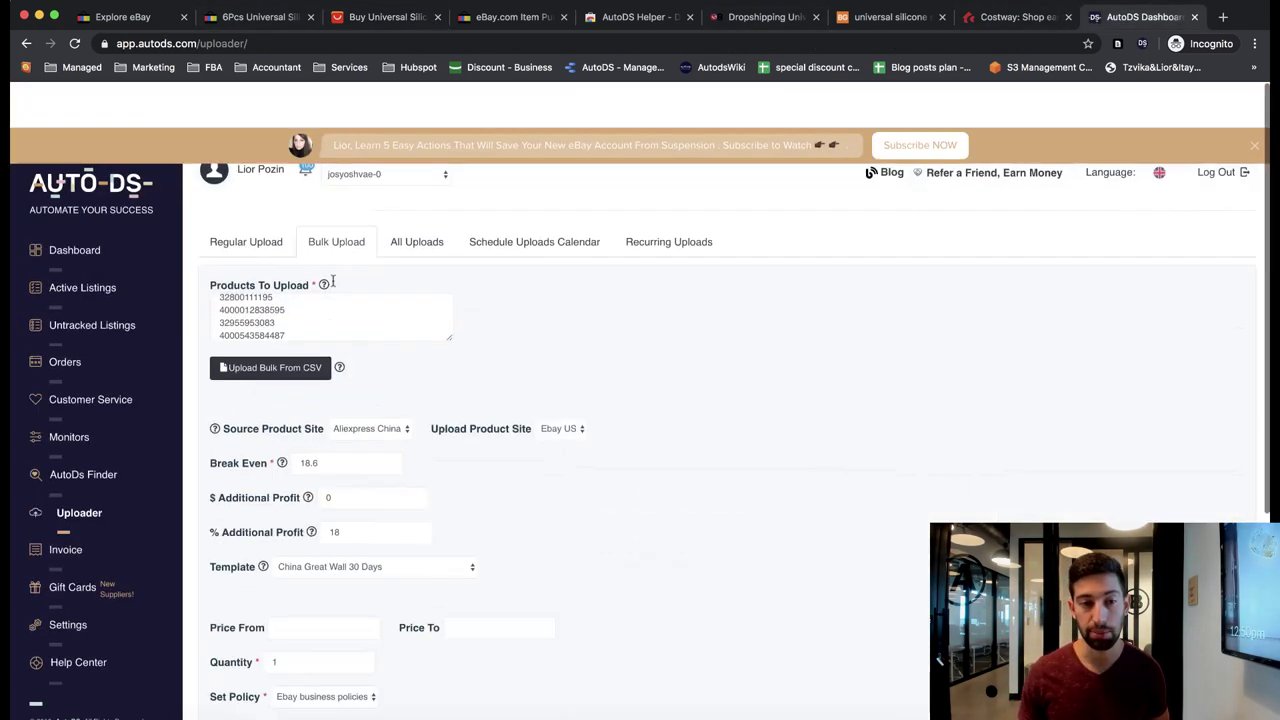
scroll(390, 302, down, 5)
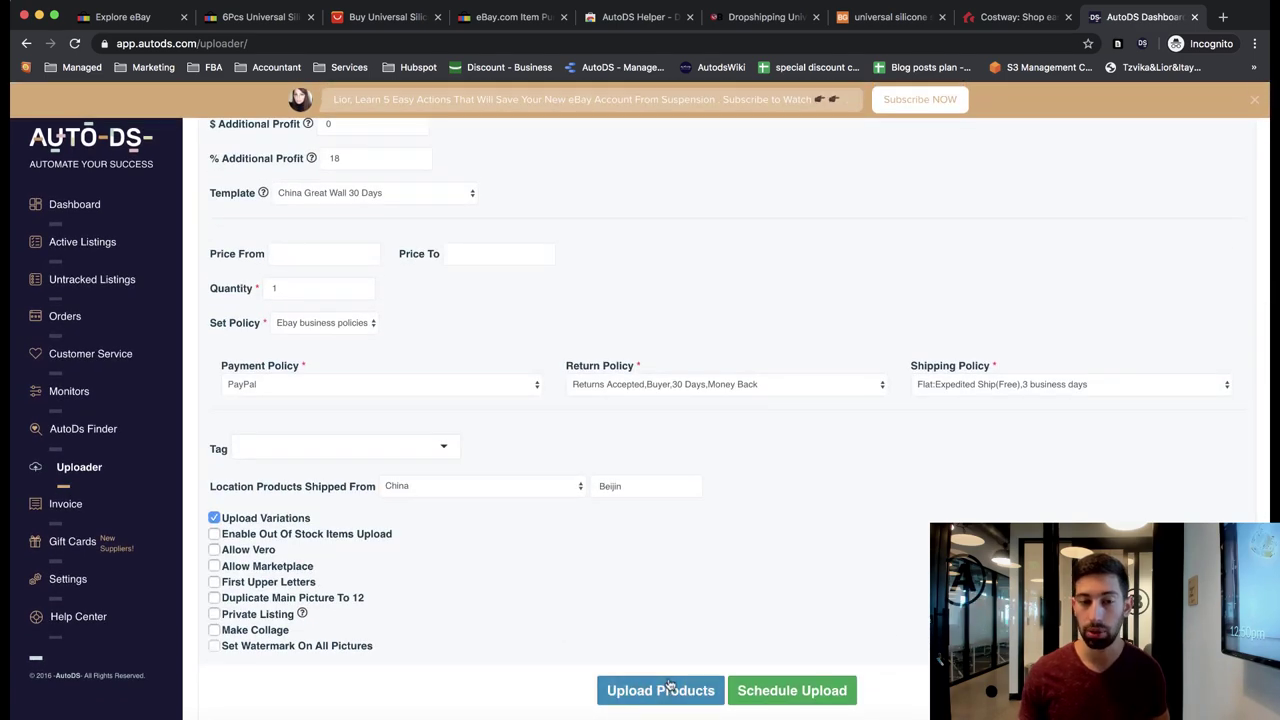